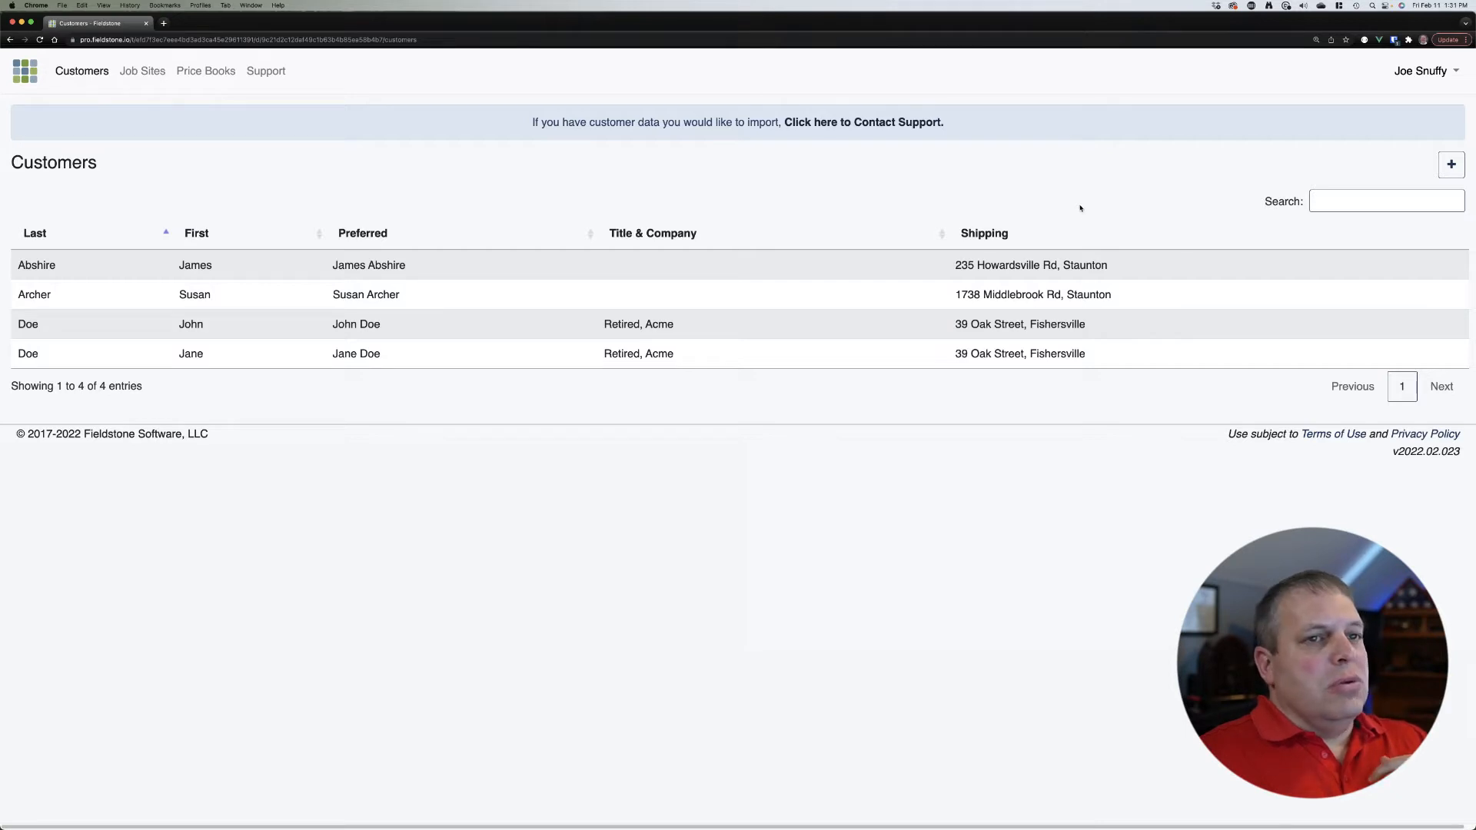
Step: Search the customer list by first name, last name, house number, then street name
left_click(1358, 203)
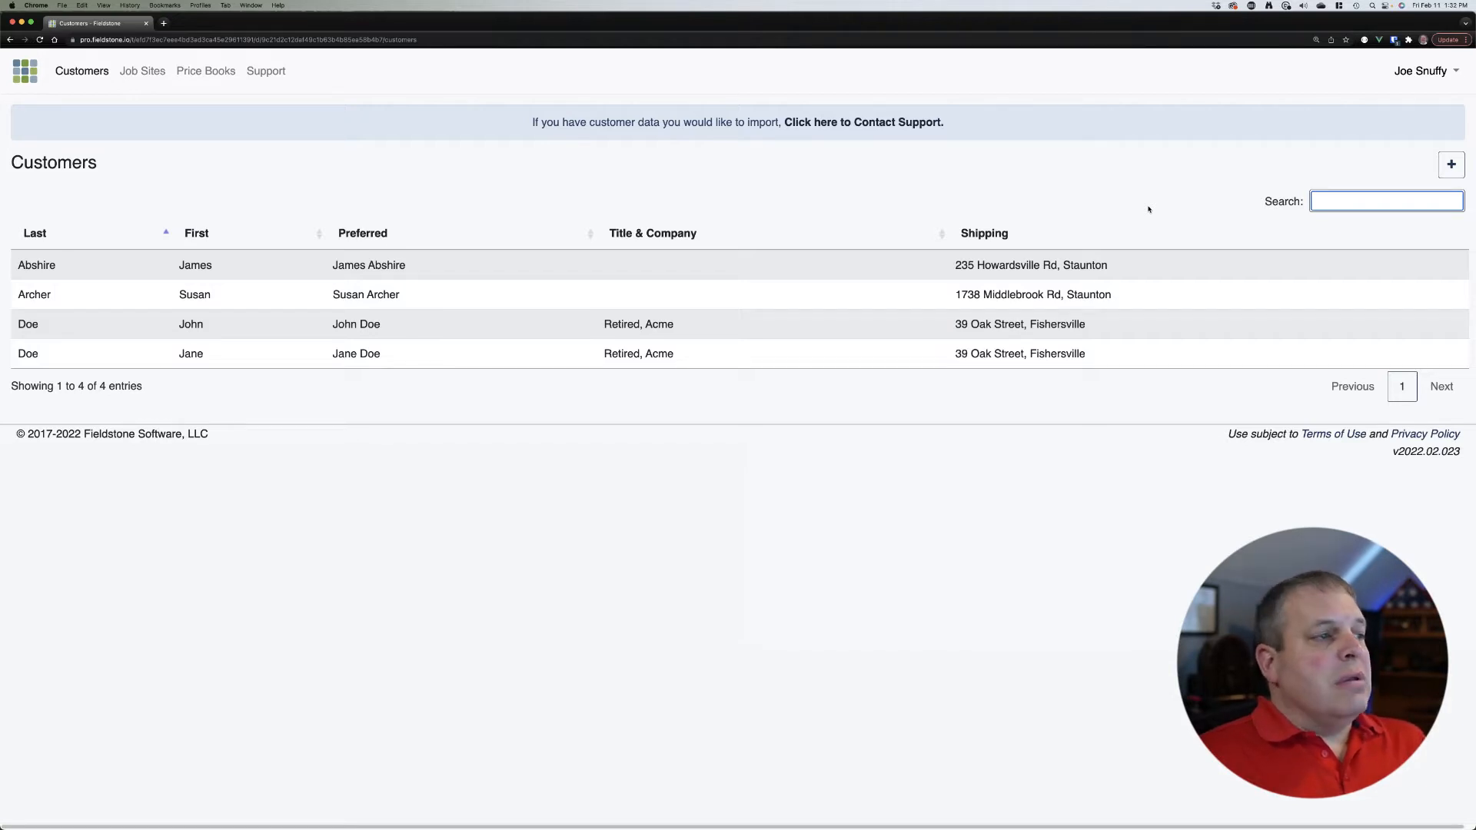
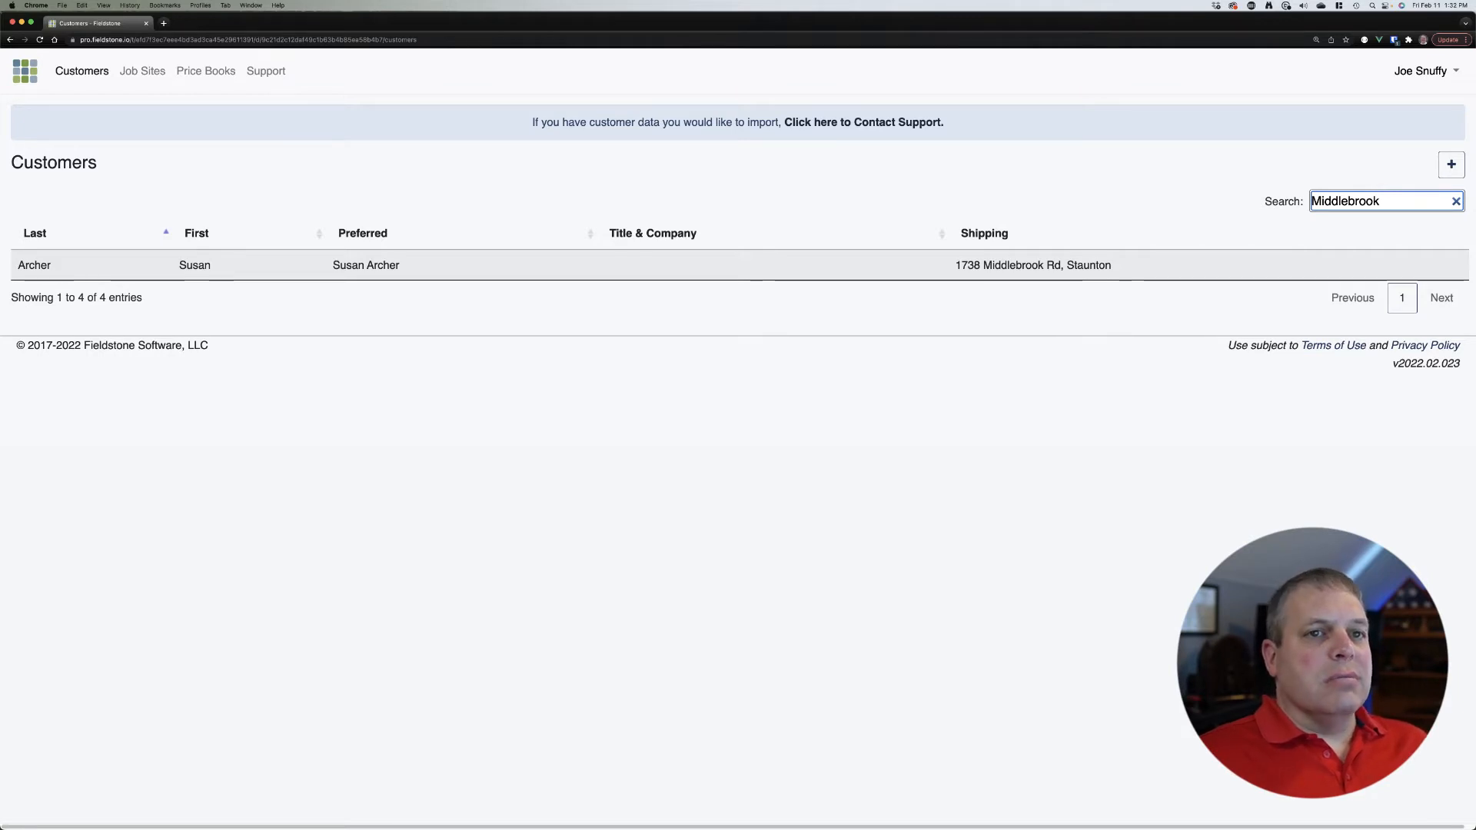
Step: Replace the street search with the first name and open the matching customer's record
double_click(1359, 199)
key("BackSpace")
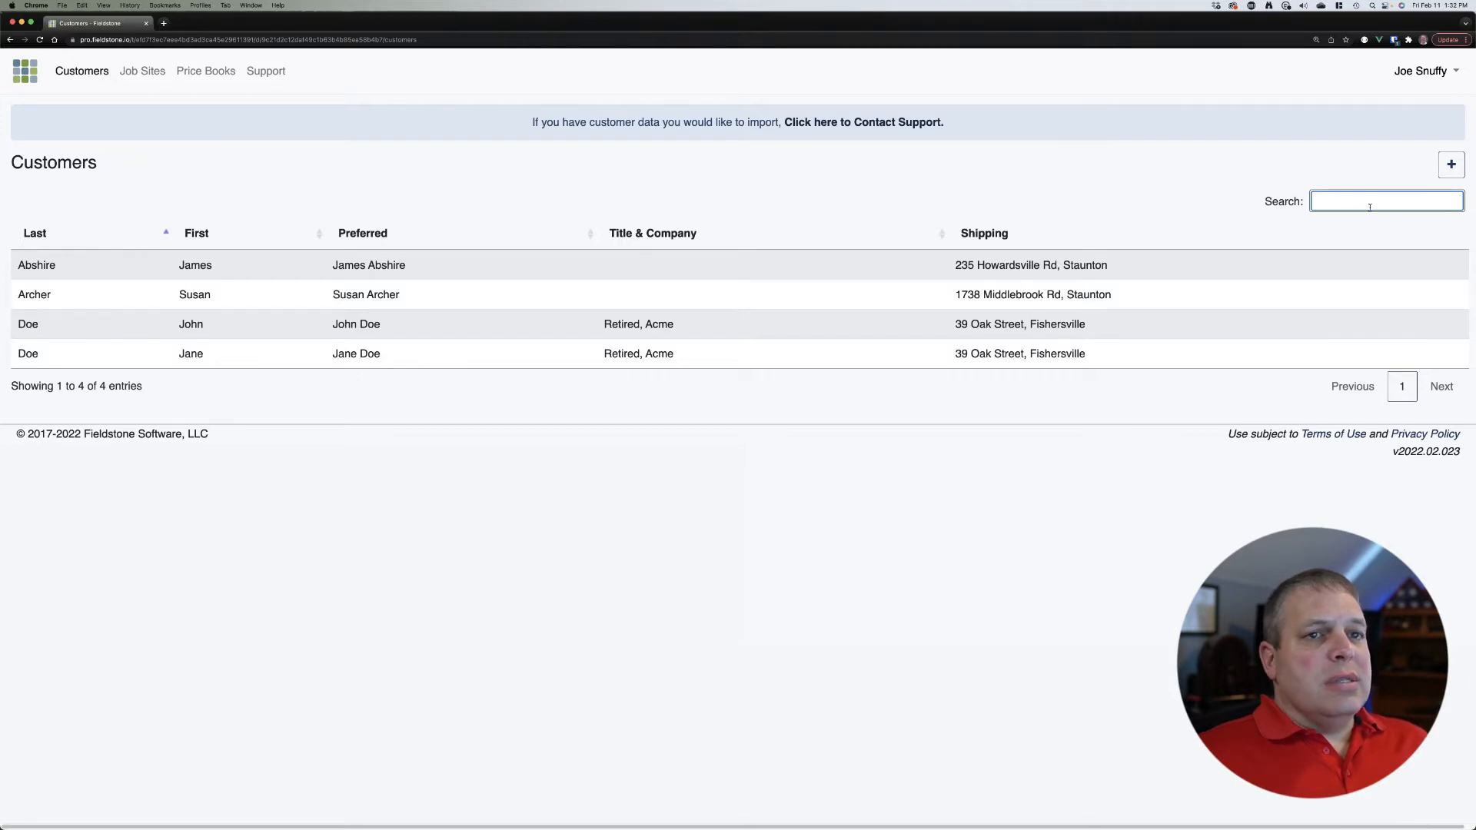
type("susan")
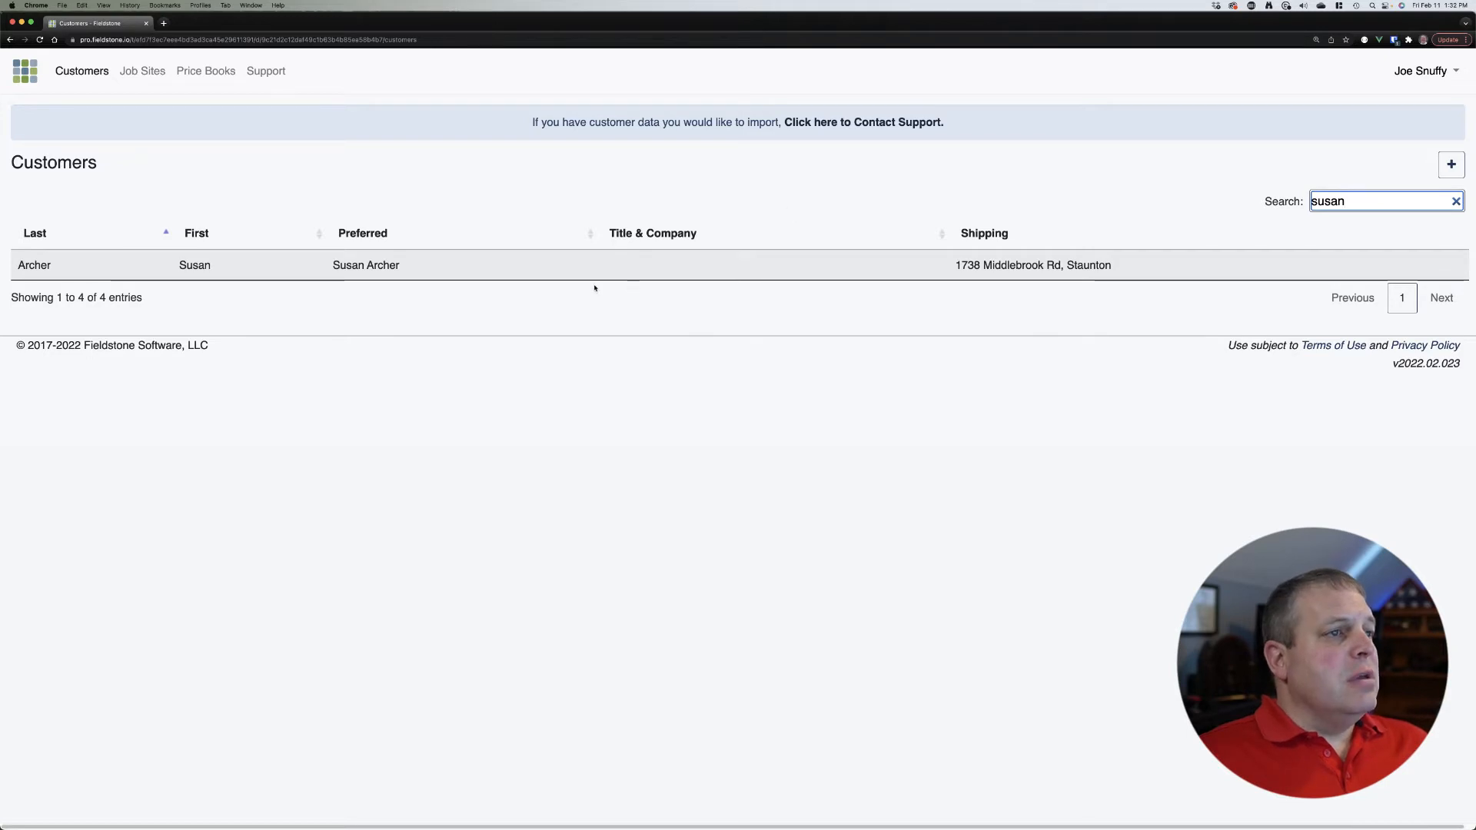
left_click(430, 273)
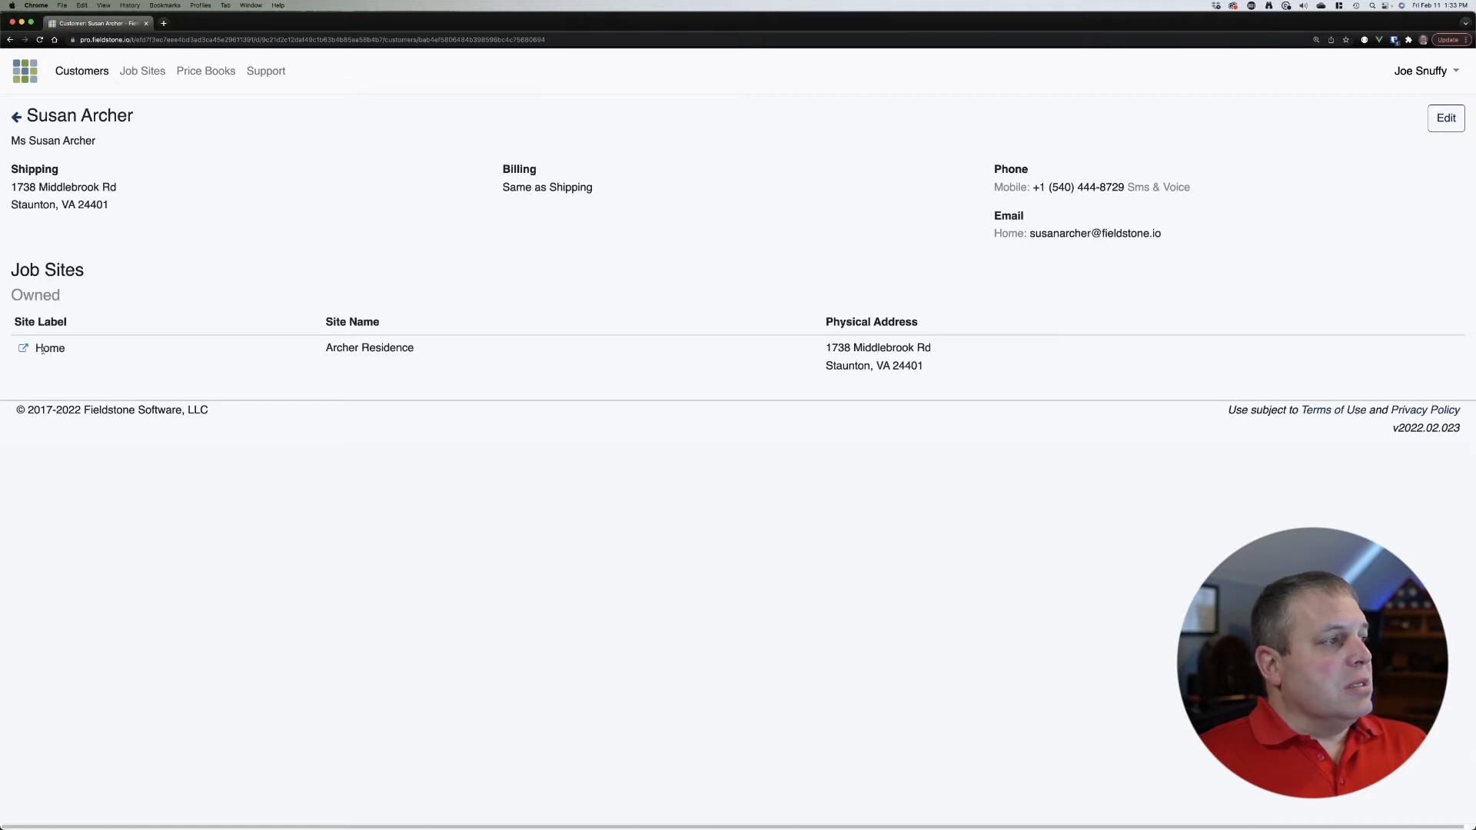
Step: Highlight the Home job site label and name, then open the customer for editing
left_click_drag(42, 350, 76, 353)
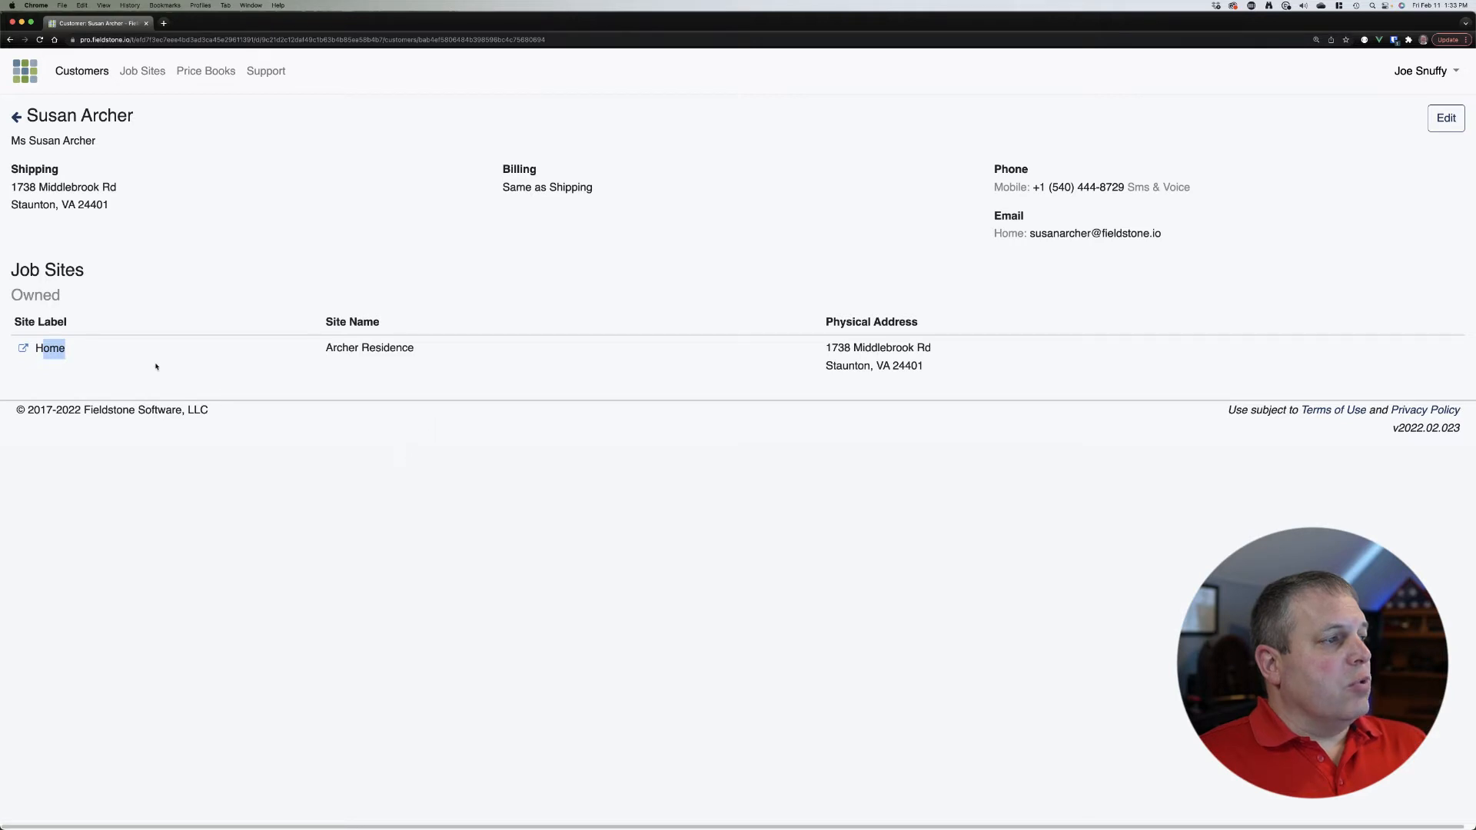
left_click_drag(329, 350, 415, 350)
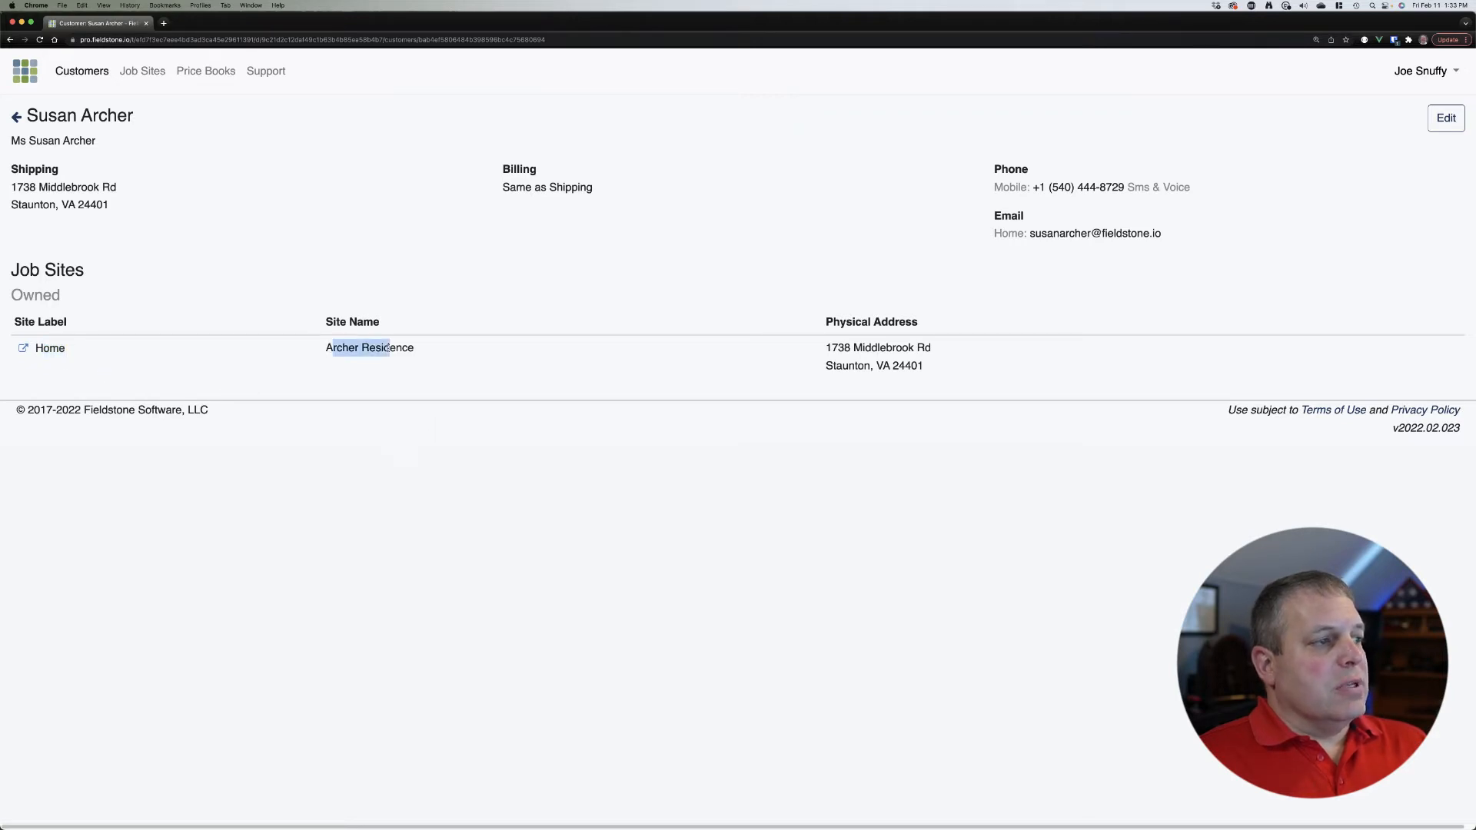
left_click(603, 498)
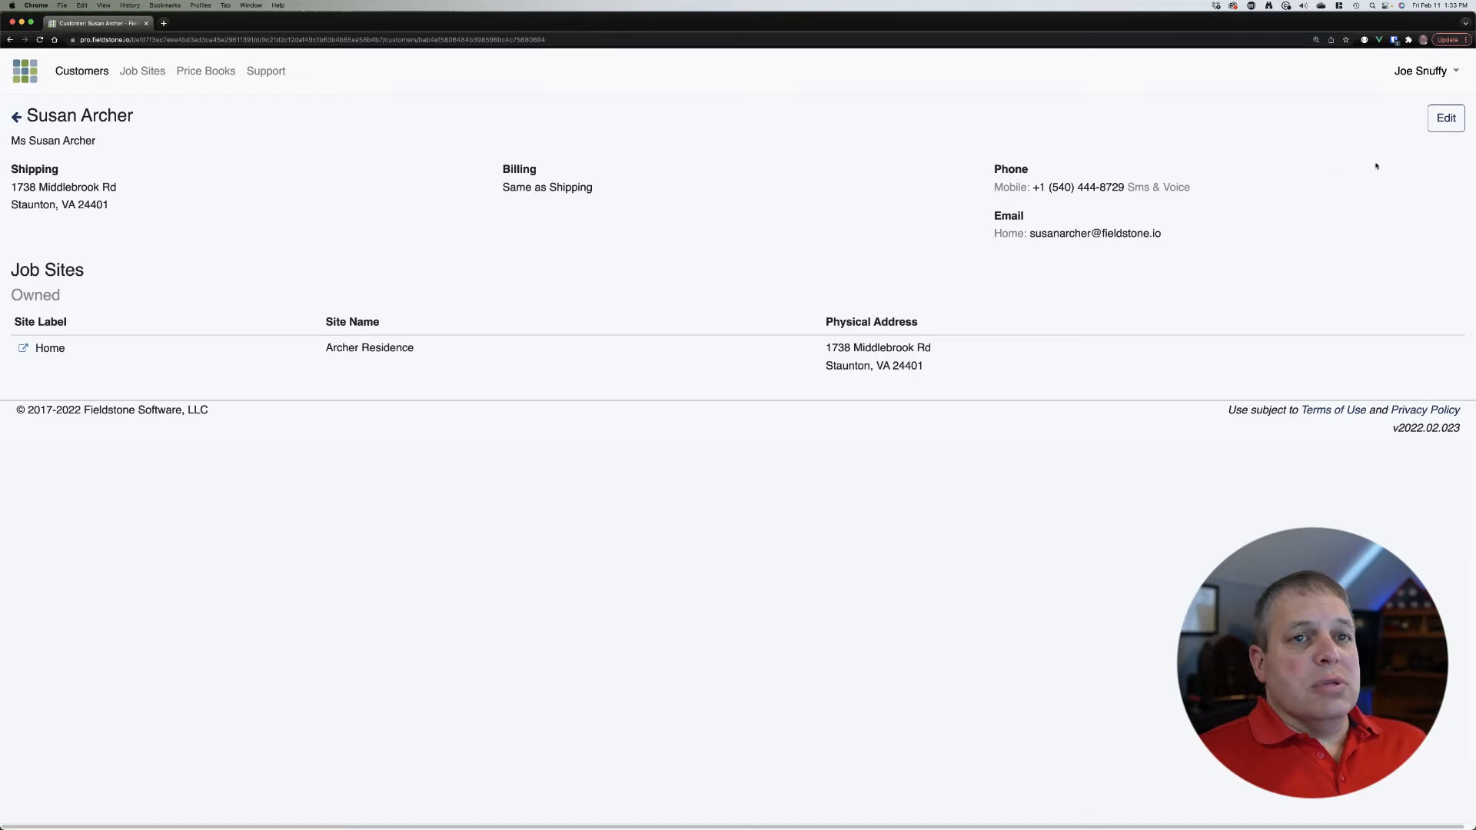
left_click(1447, 120)
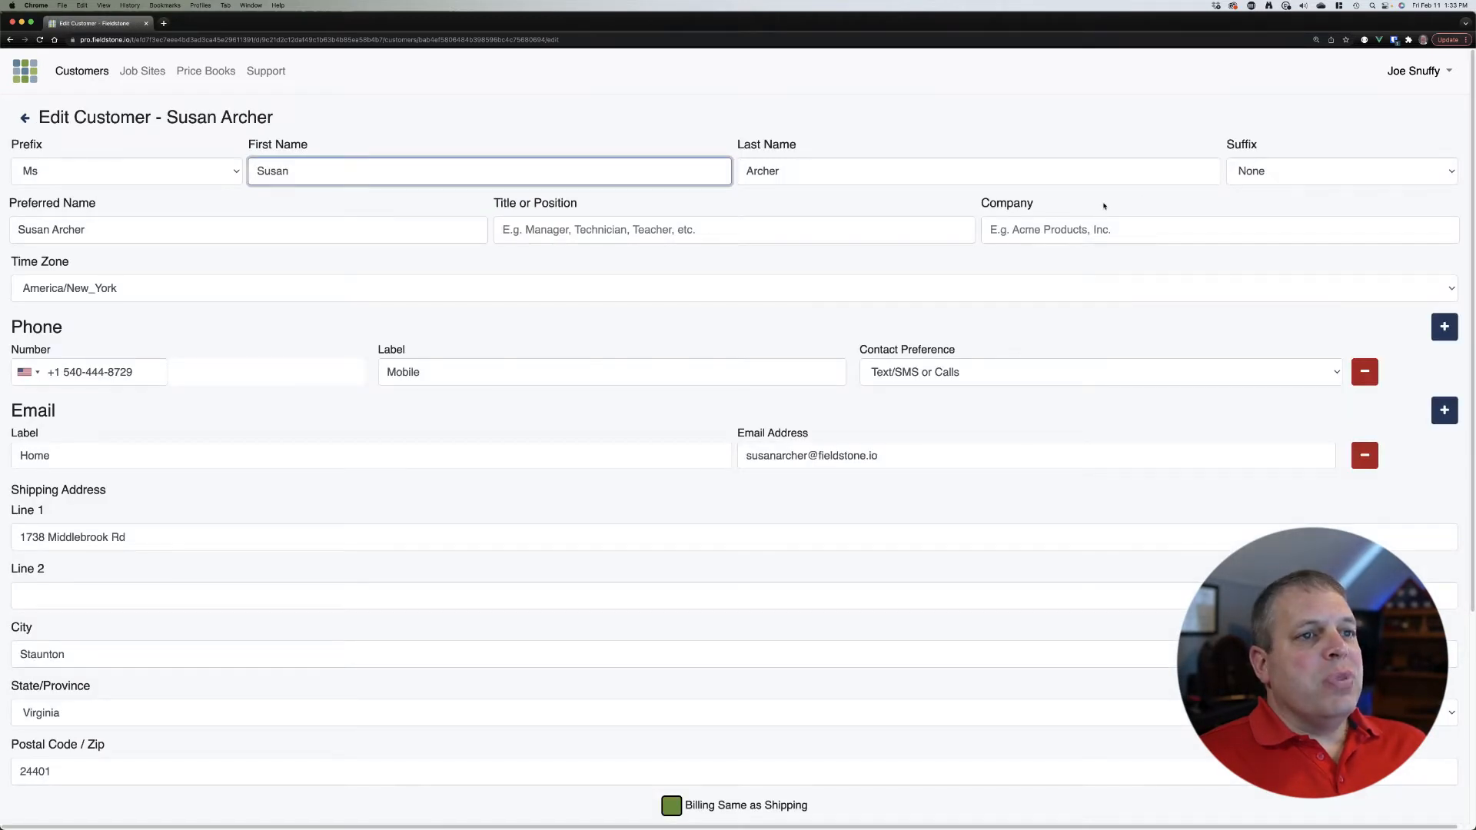
Step: Replace the last four digits of the customer's mobile number with the new digits
left_click(1013, 263)
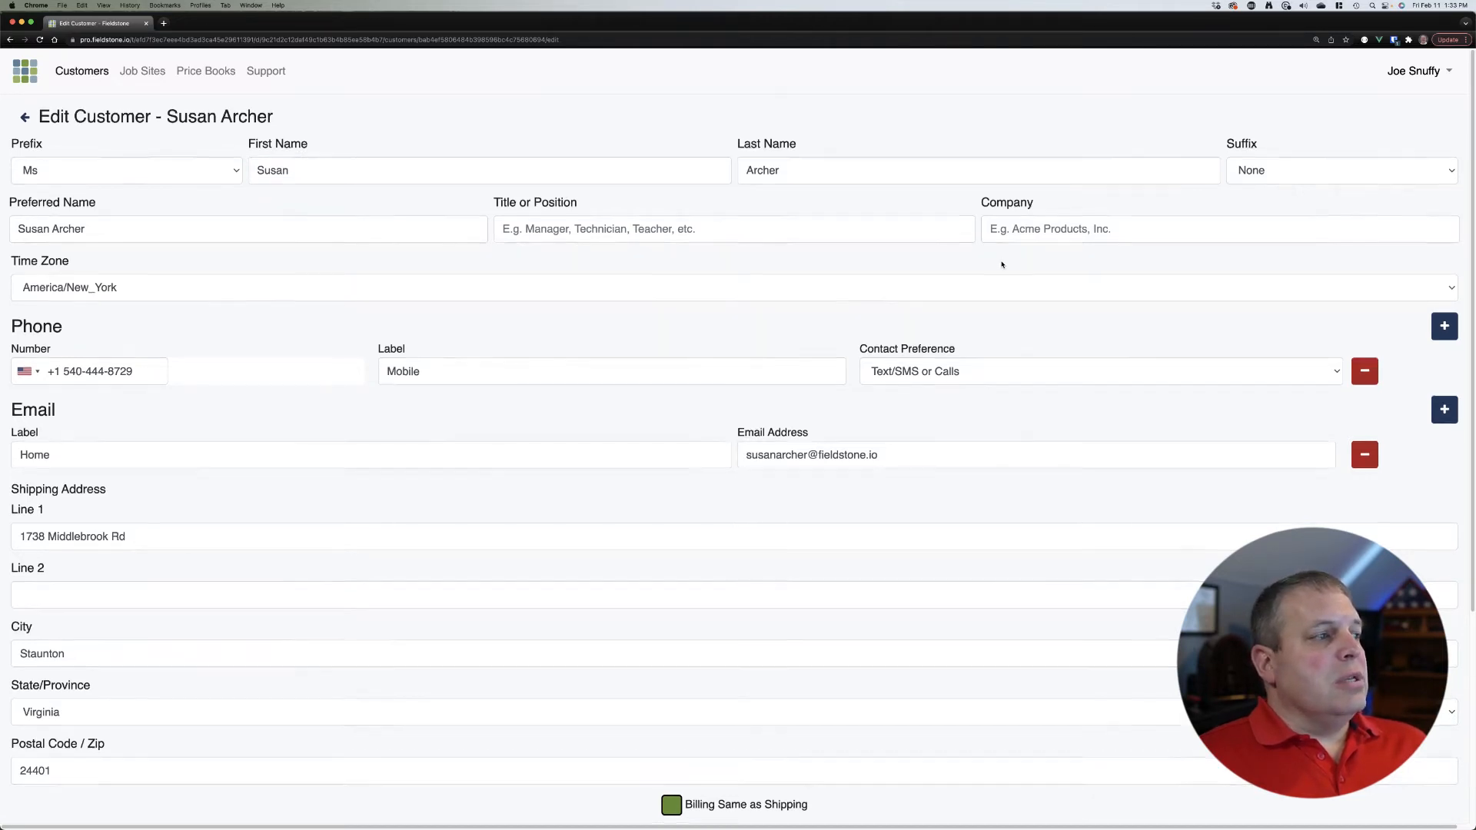
scroll(1014, 269, "down", 3)
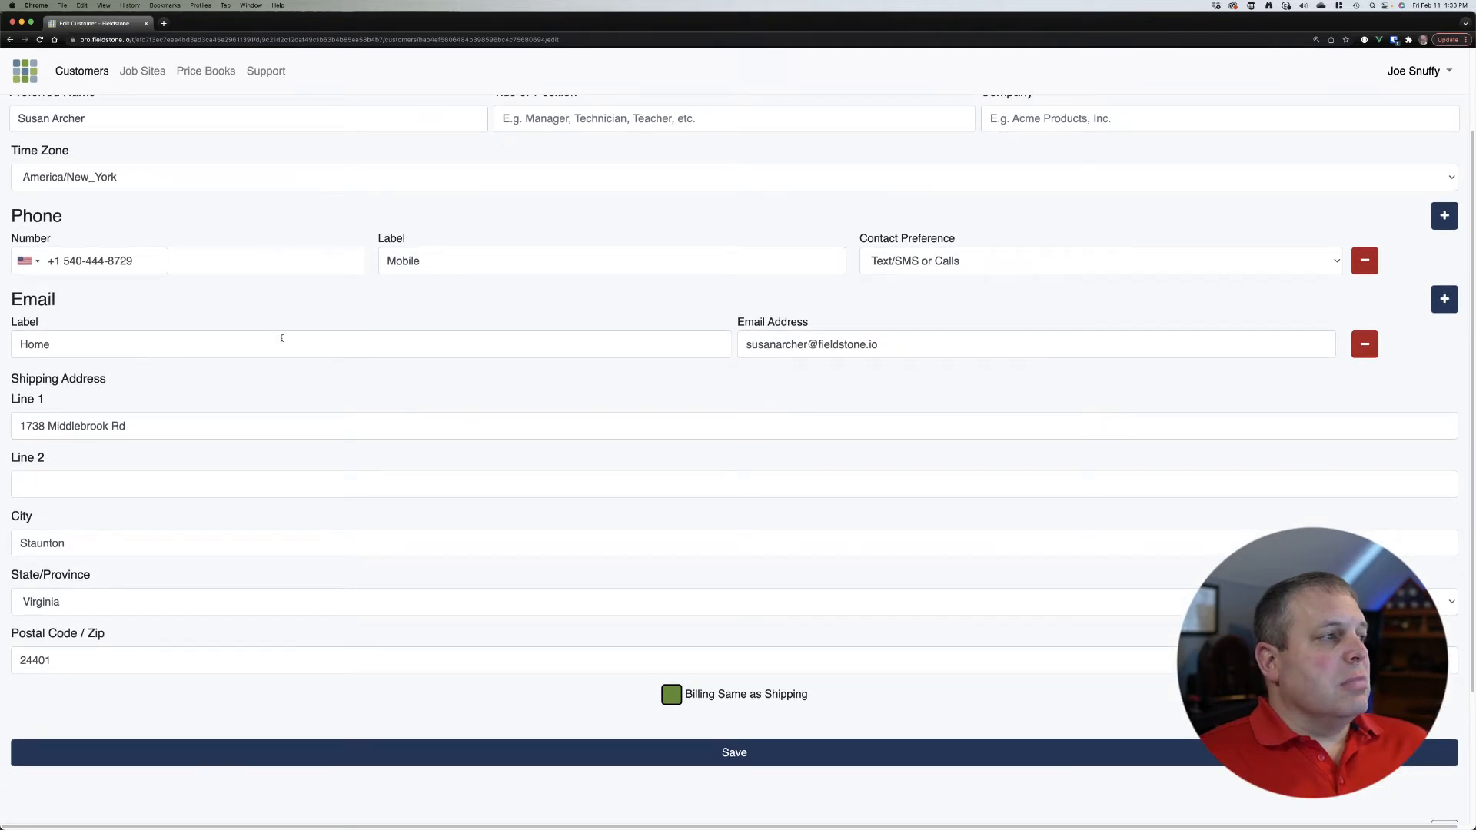
left_click(144, 260)
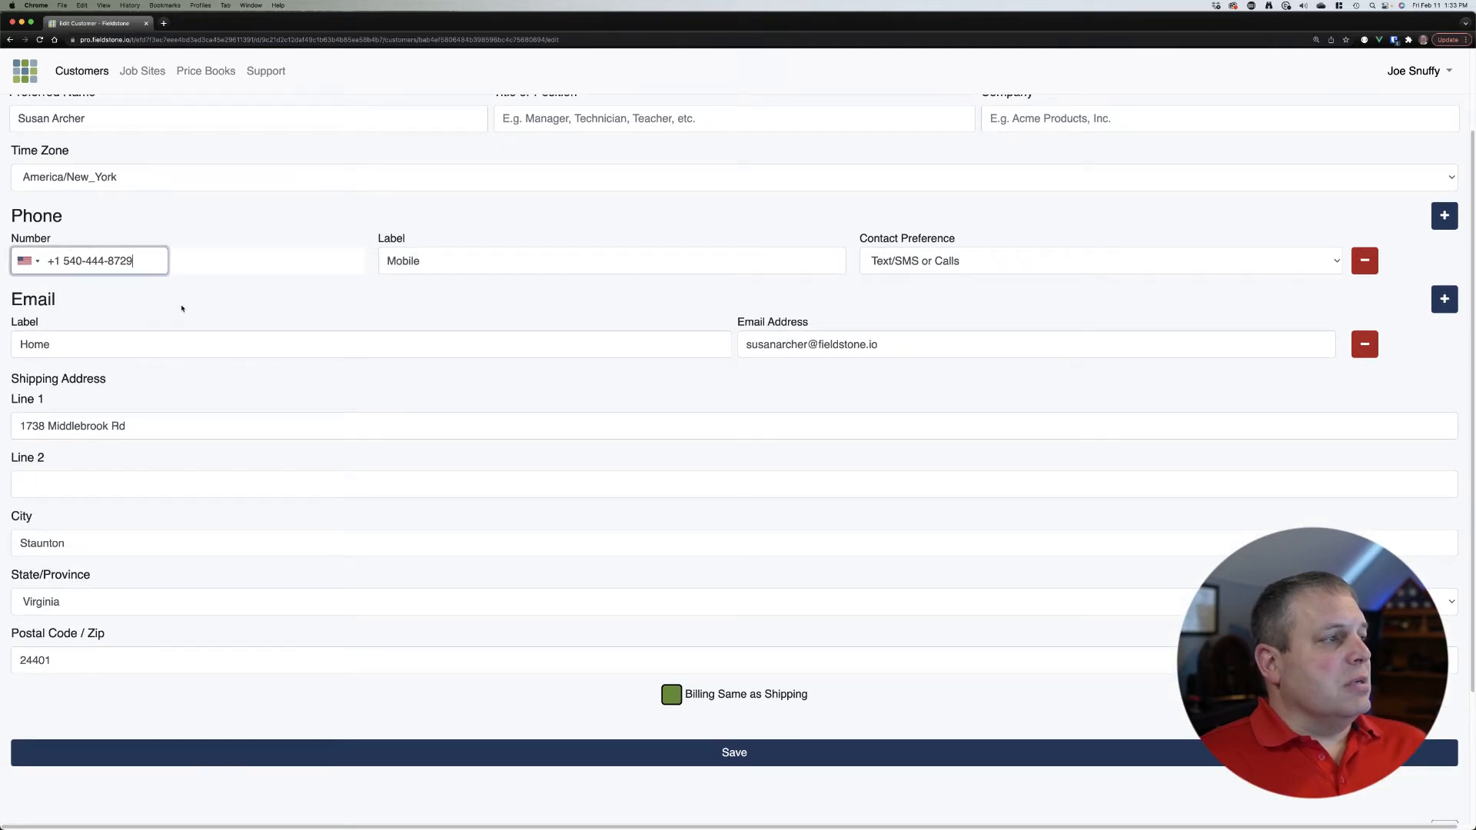
key("BackSpace")
key("BackSpace")
key("BackSpace")
key("BackSpace")
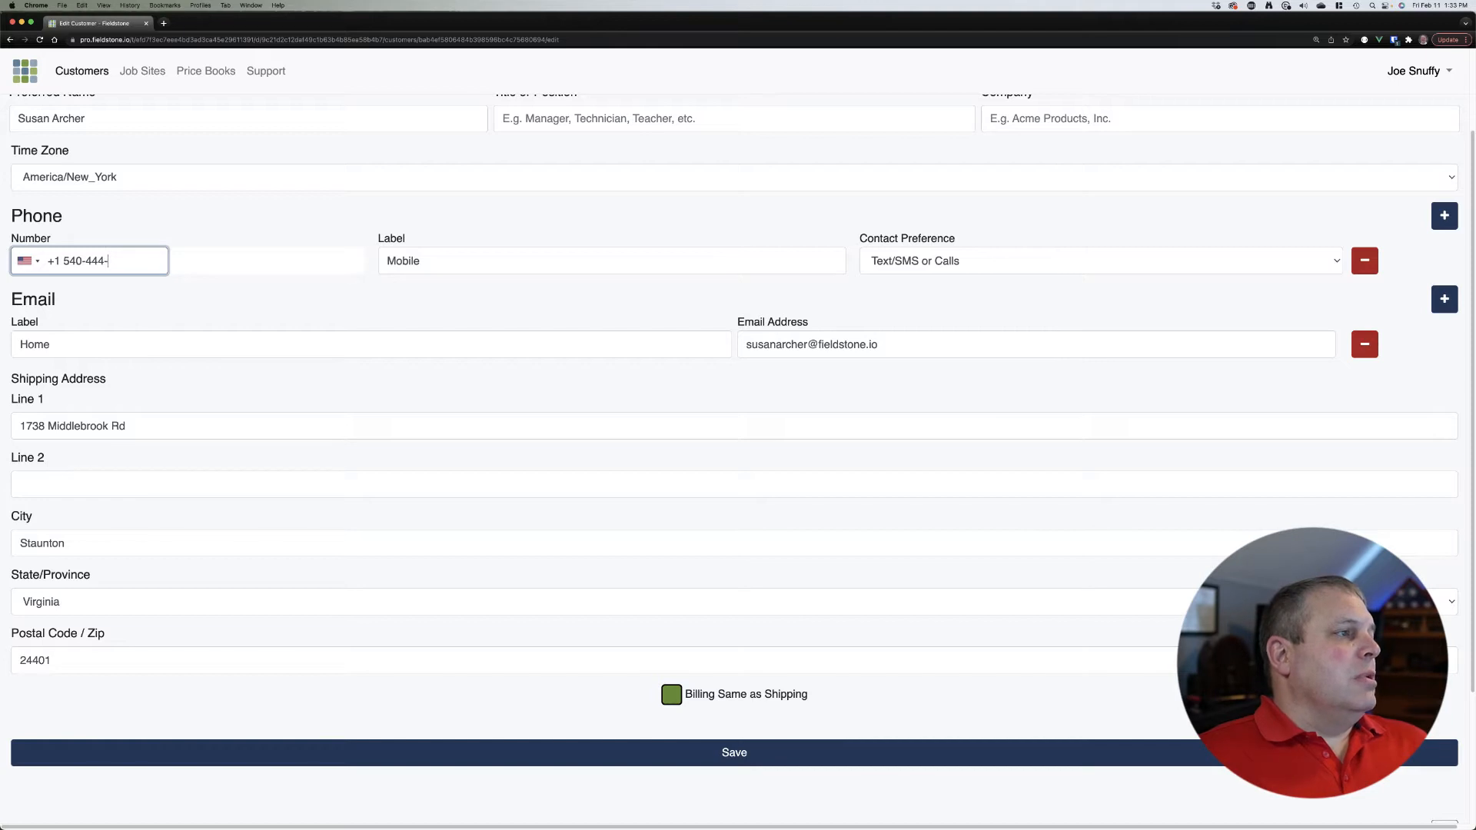
type("8888")
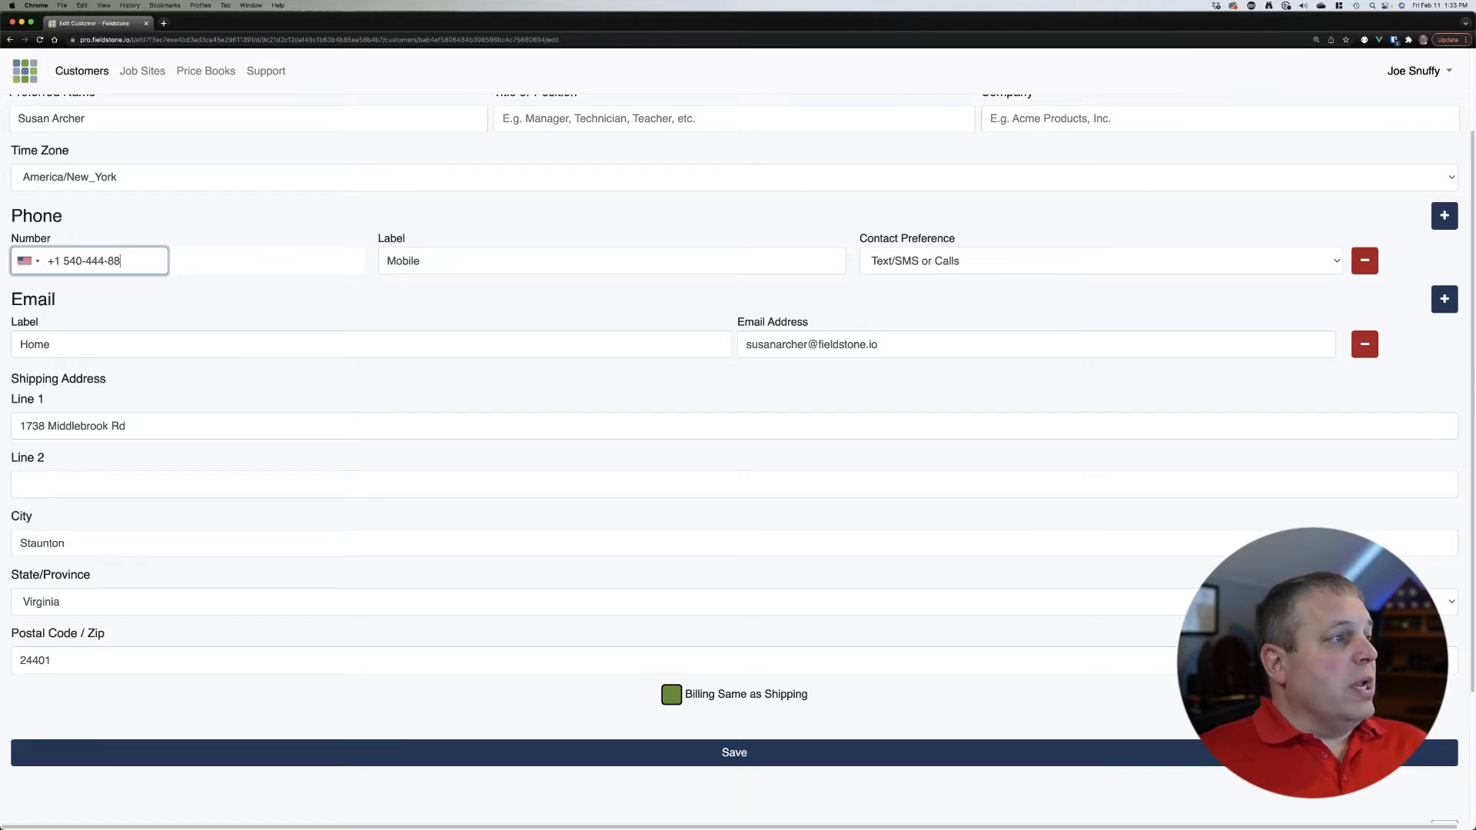
left_click(464, 314)
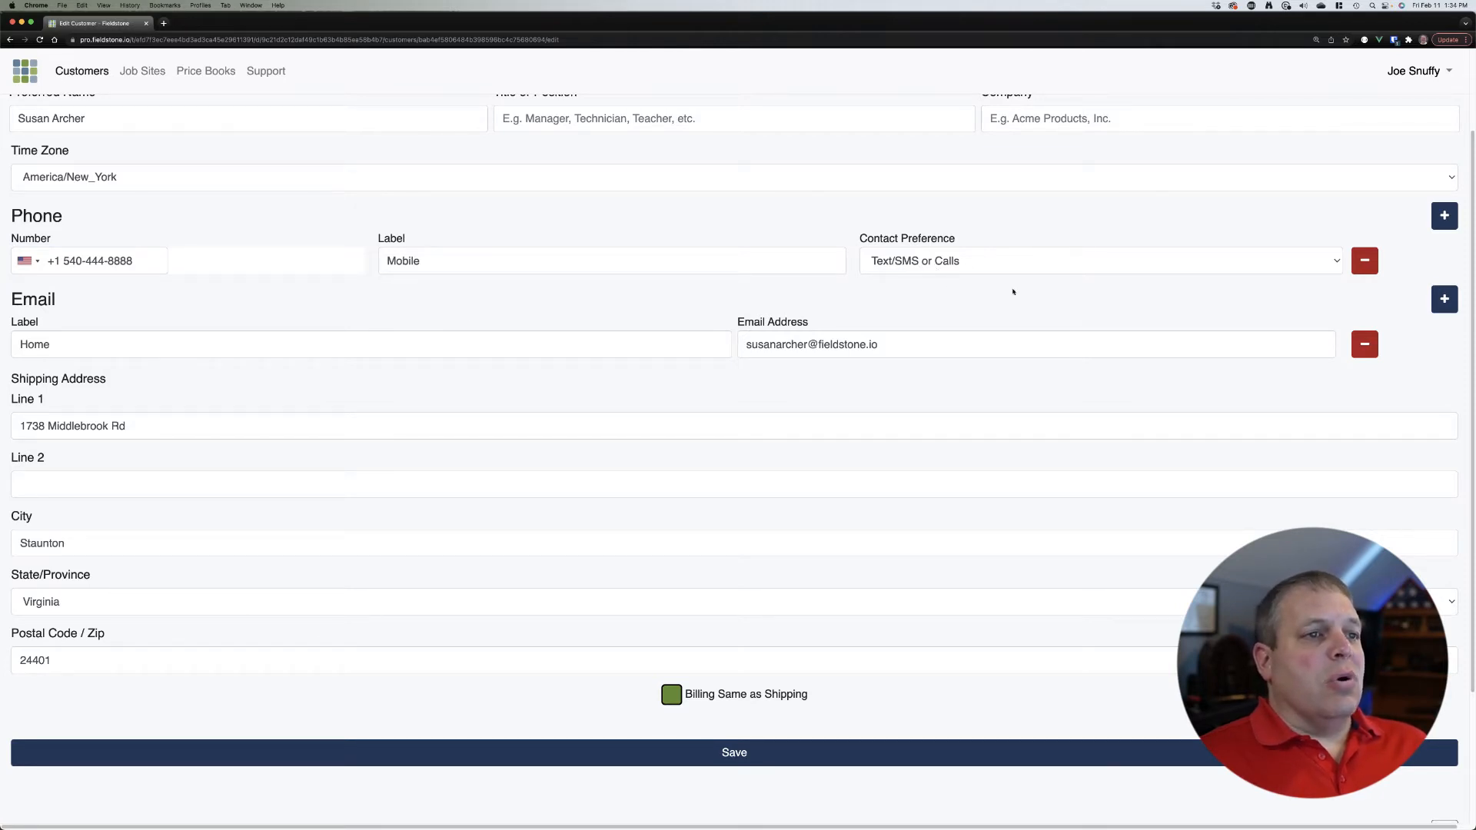
Step: Leave the email address unchanged and untick Billing Same as Shipping
scroll(1042, 310, "down", 1)
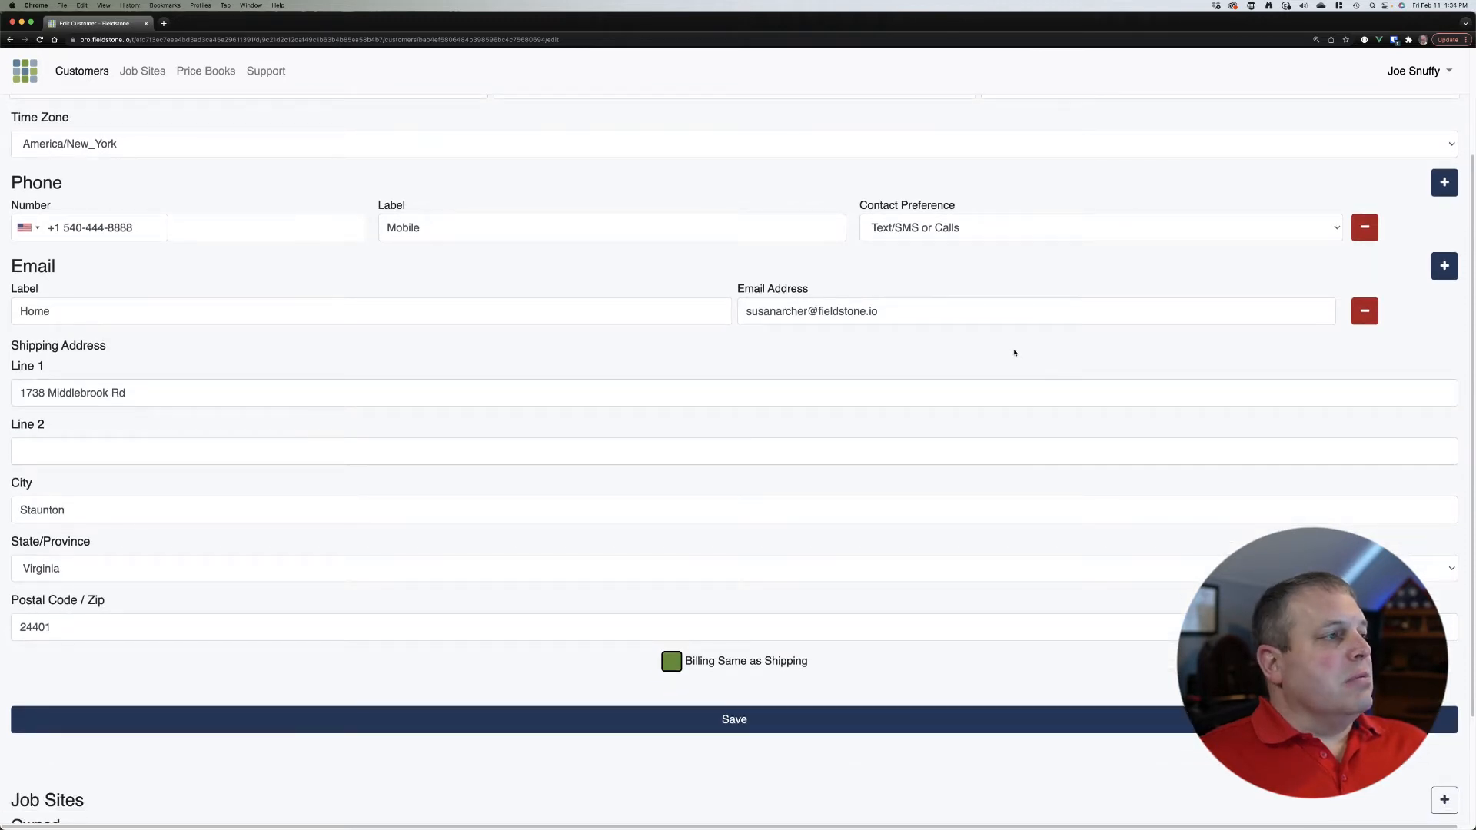
scroll(1014, 353, "down", 2)
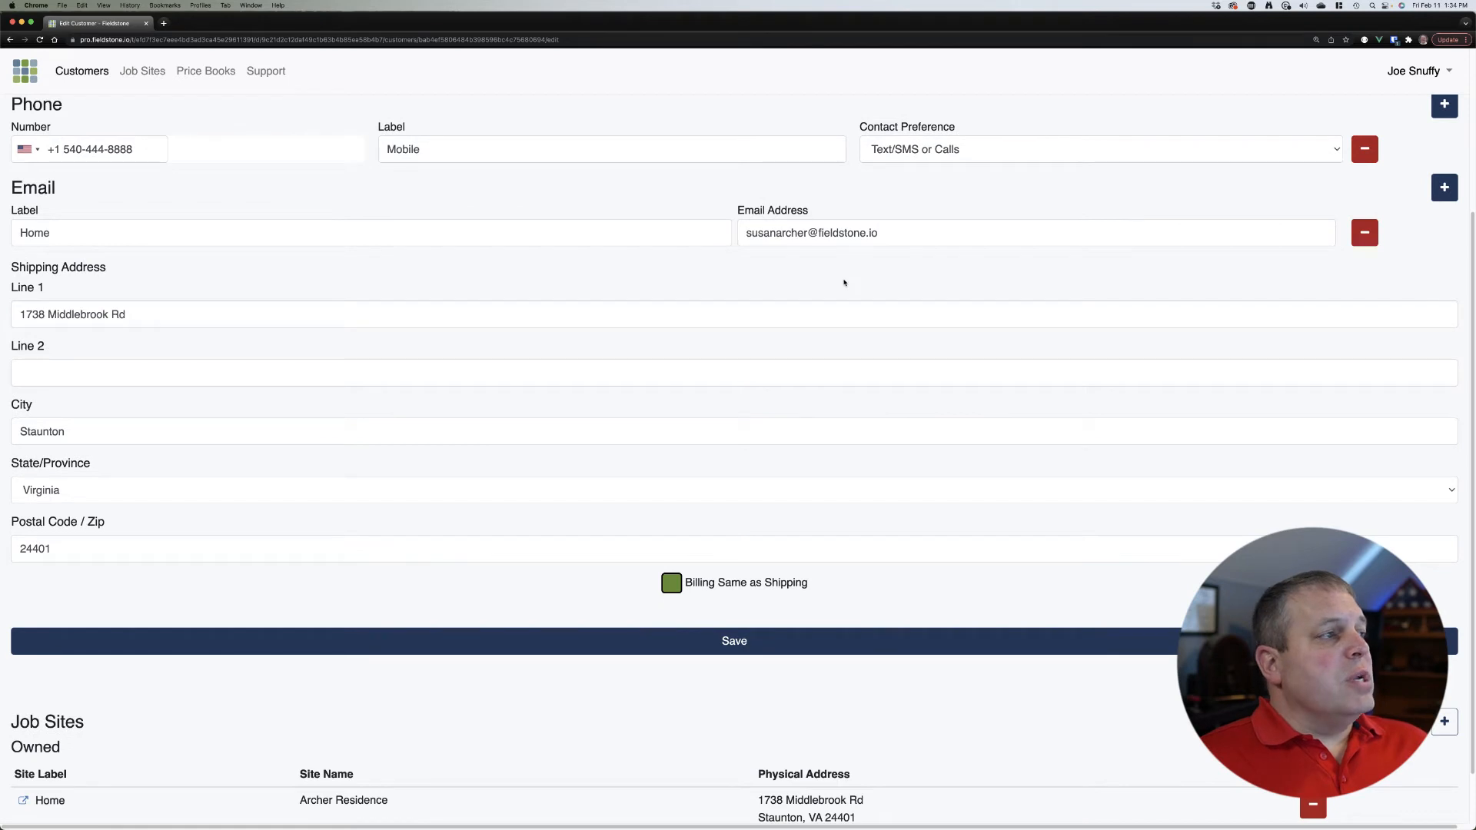
left_click_drag(753, 233, 817, 233)
left_click(913, 234)
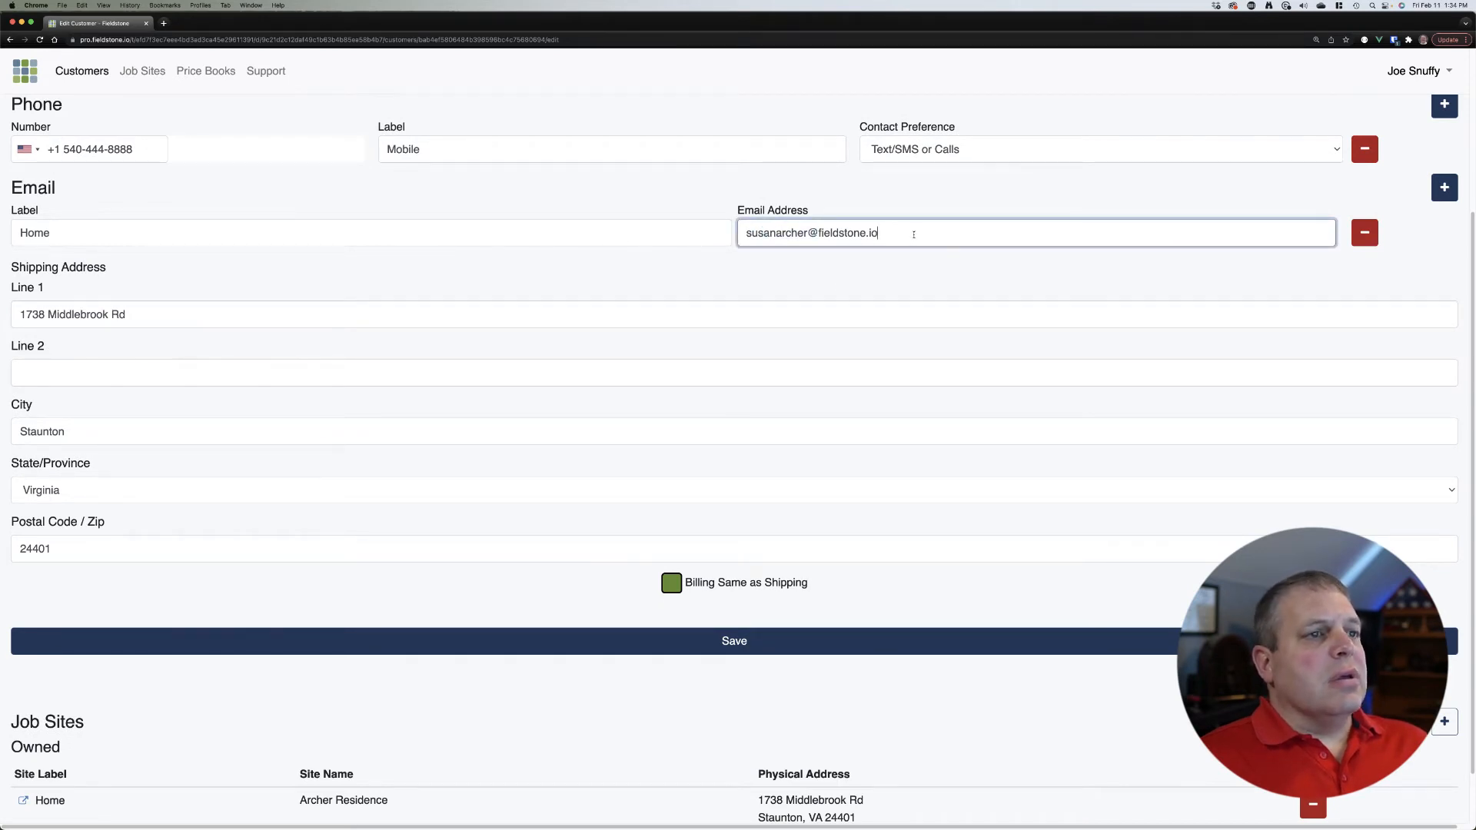
left_click(869, 276)
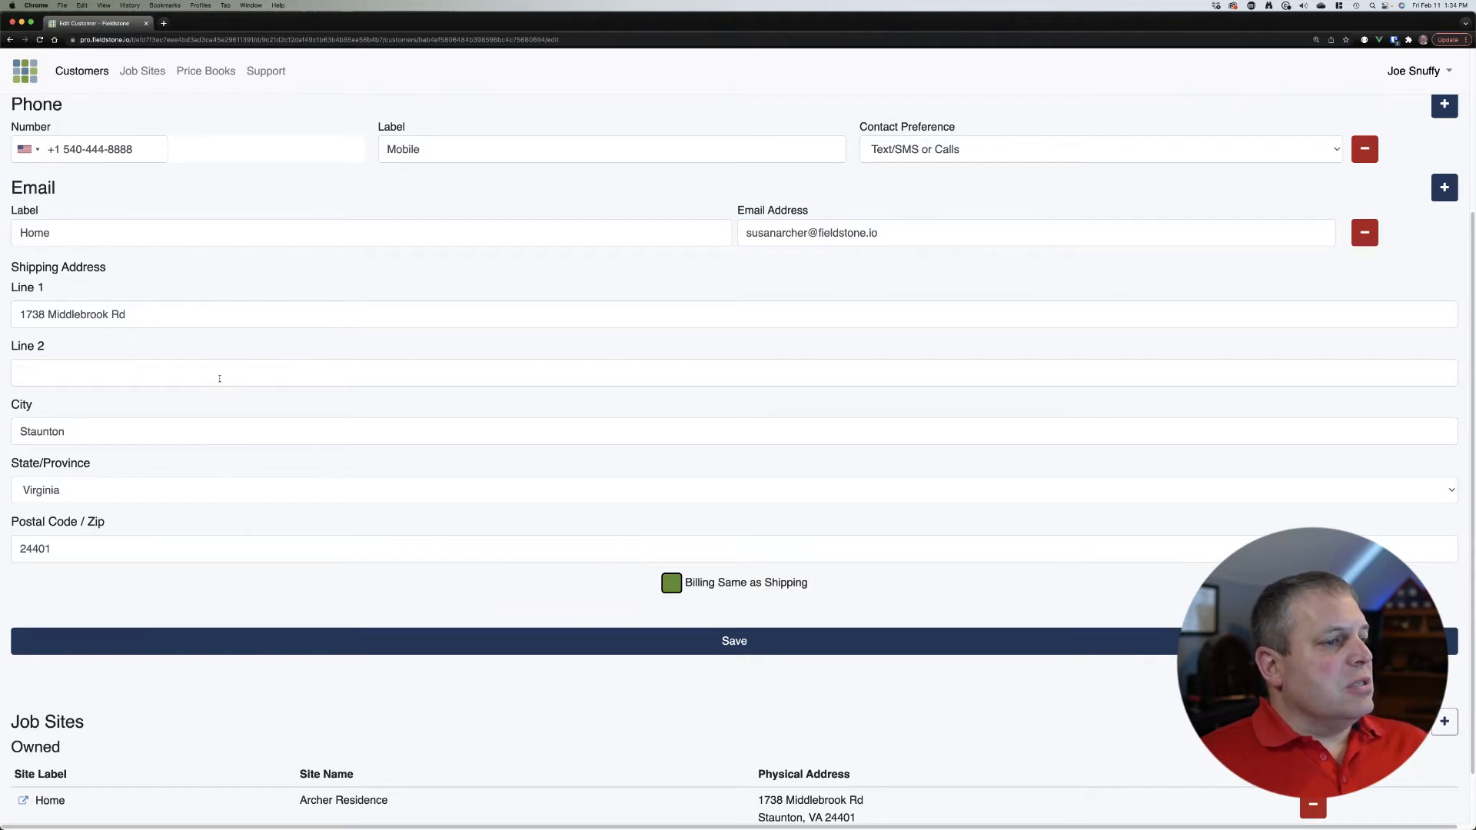
scroll(507, 431, "down", 2)
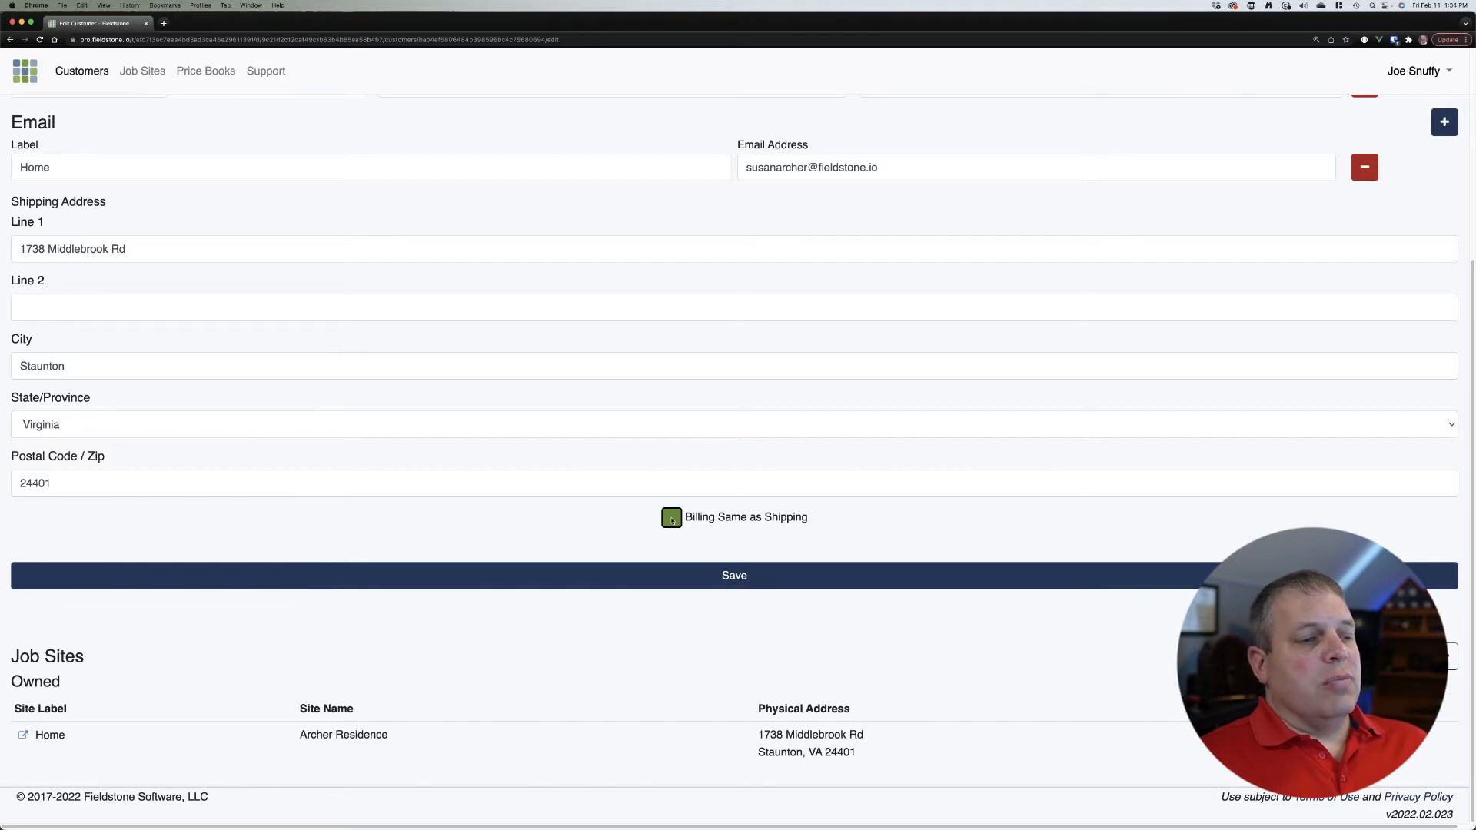
left_click(671, 520)
Step: Replace the billing first line with a PO box, save, and return to the Customers list
scroll(705, 489, "down", 5)
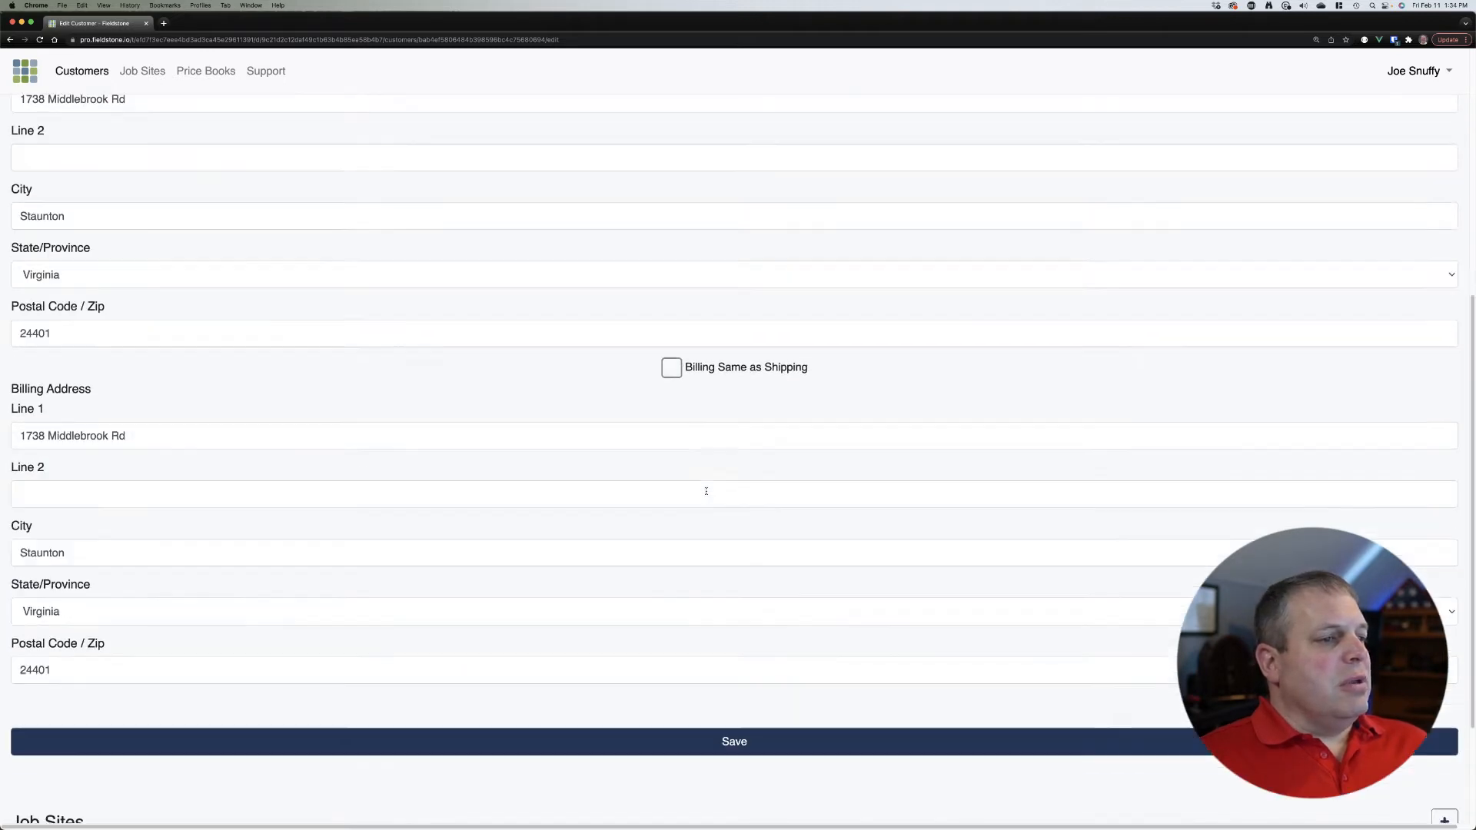
scroll(706, 491, "down", 1)
left_click_drag(170, 422, 5, 419)
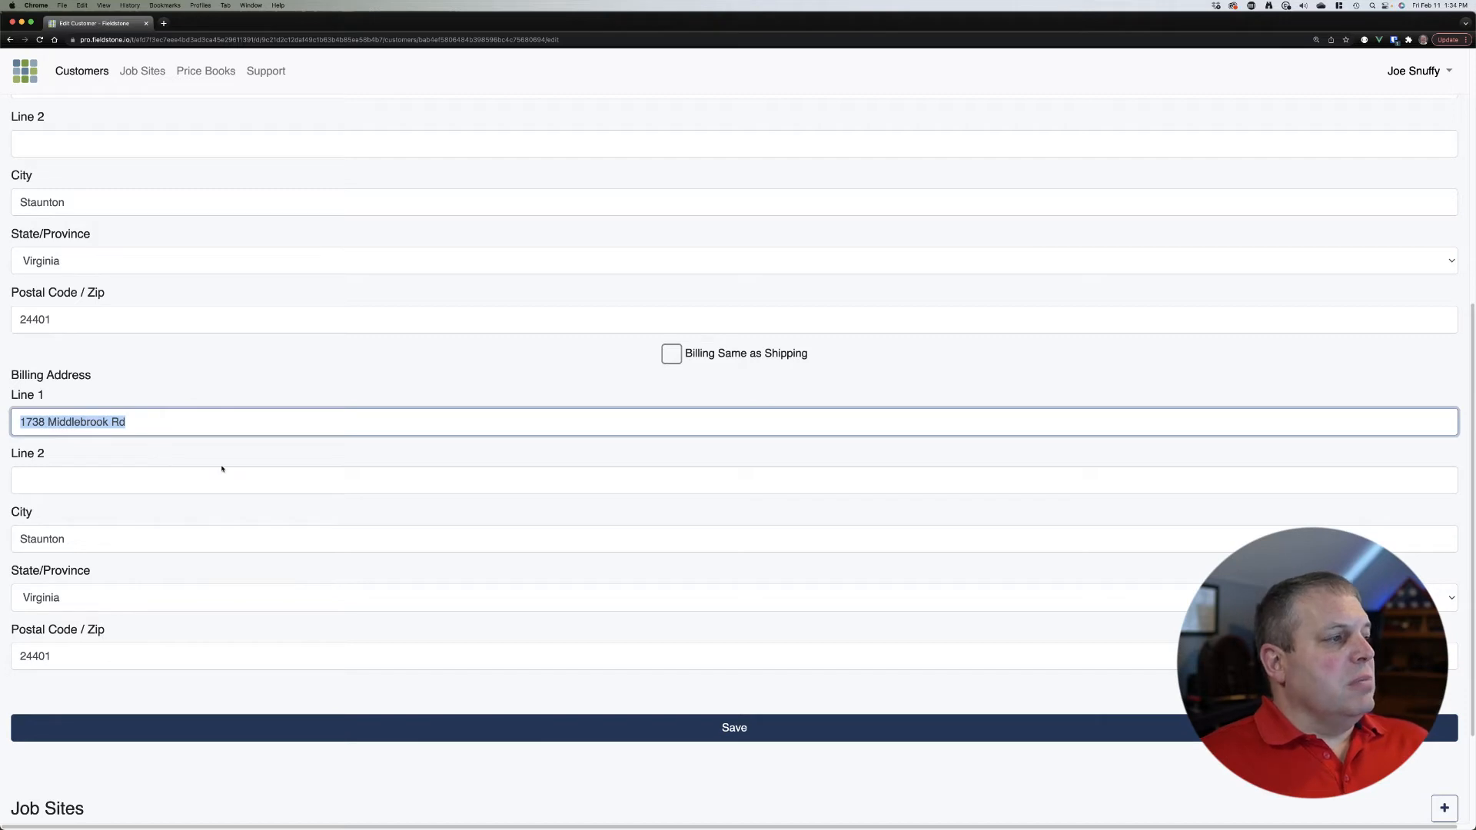
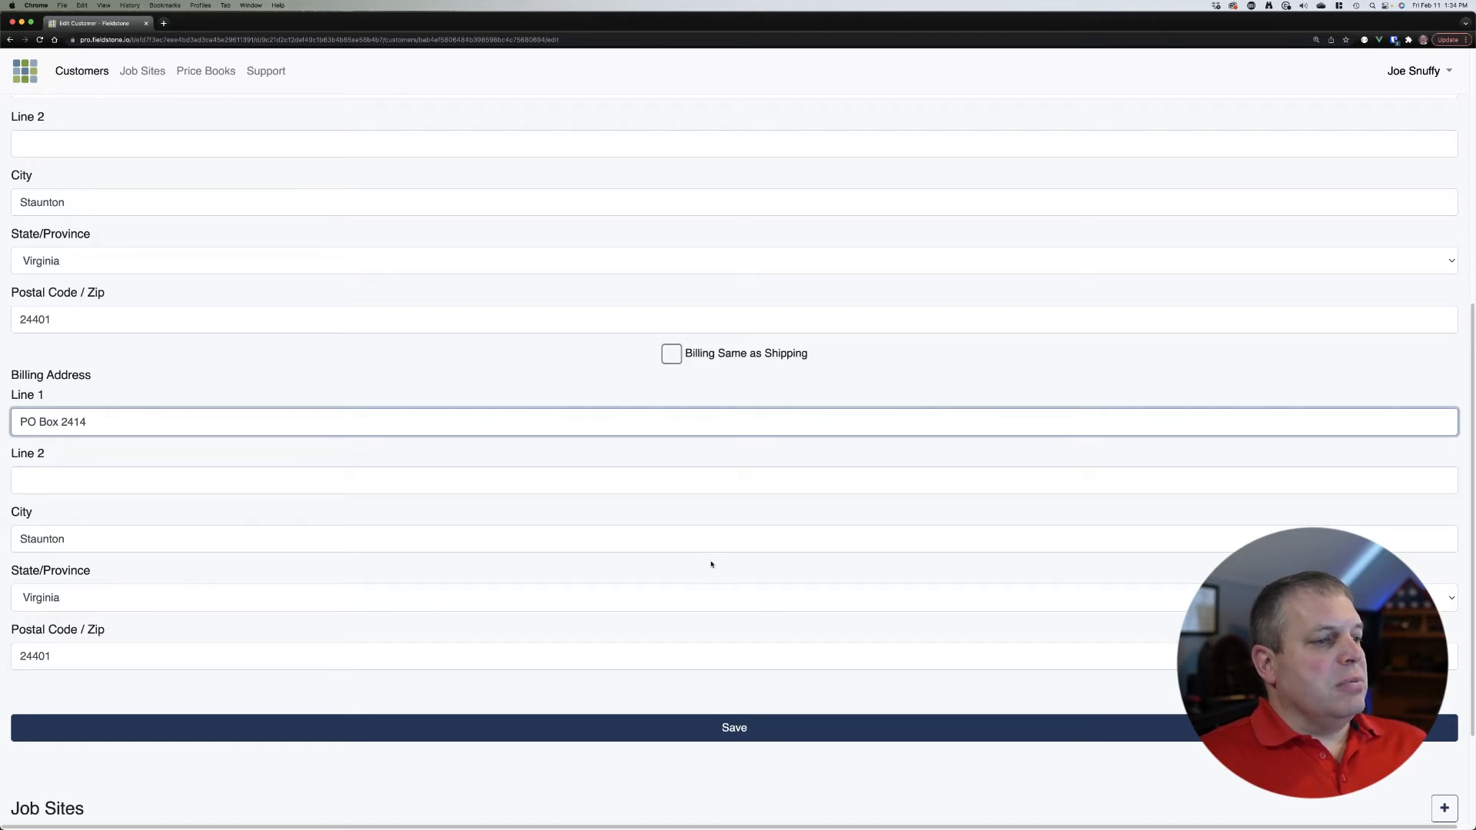
left_click(774, 732)
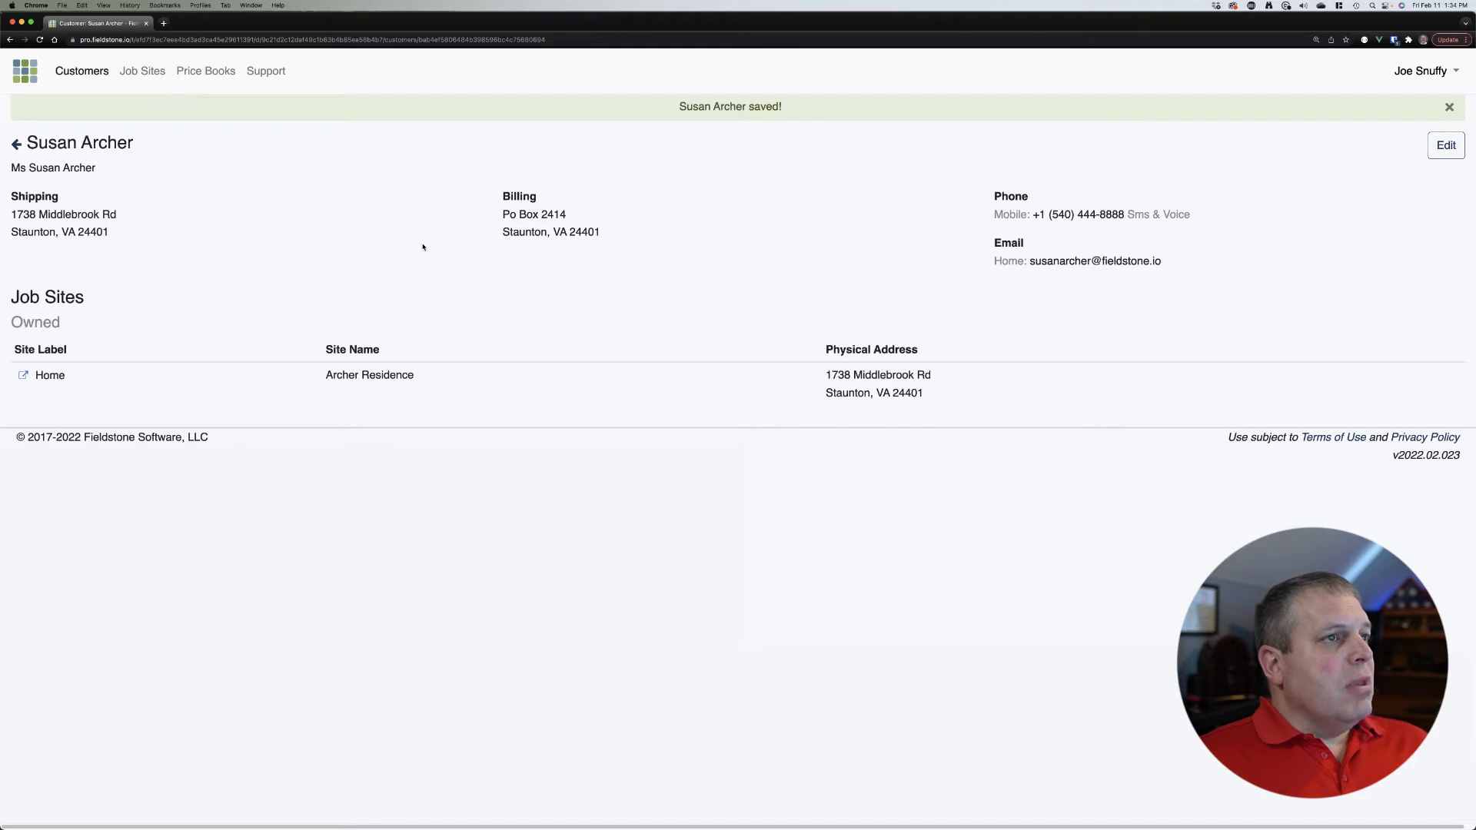
left_click(73, 74)
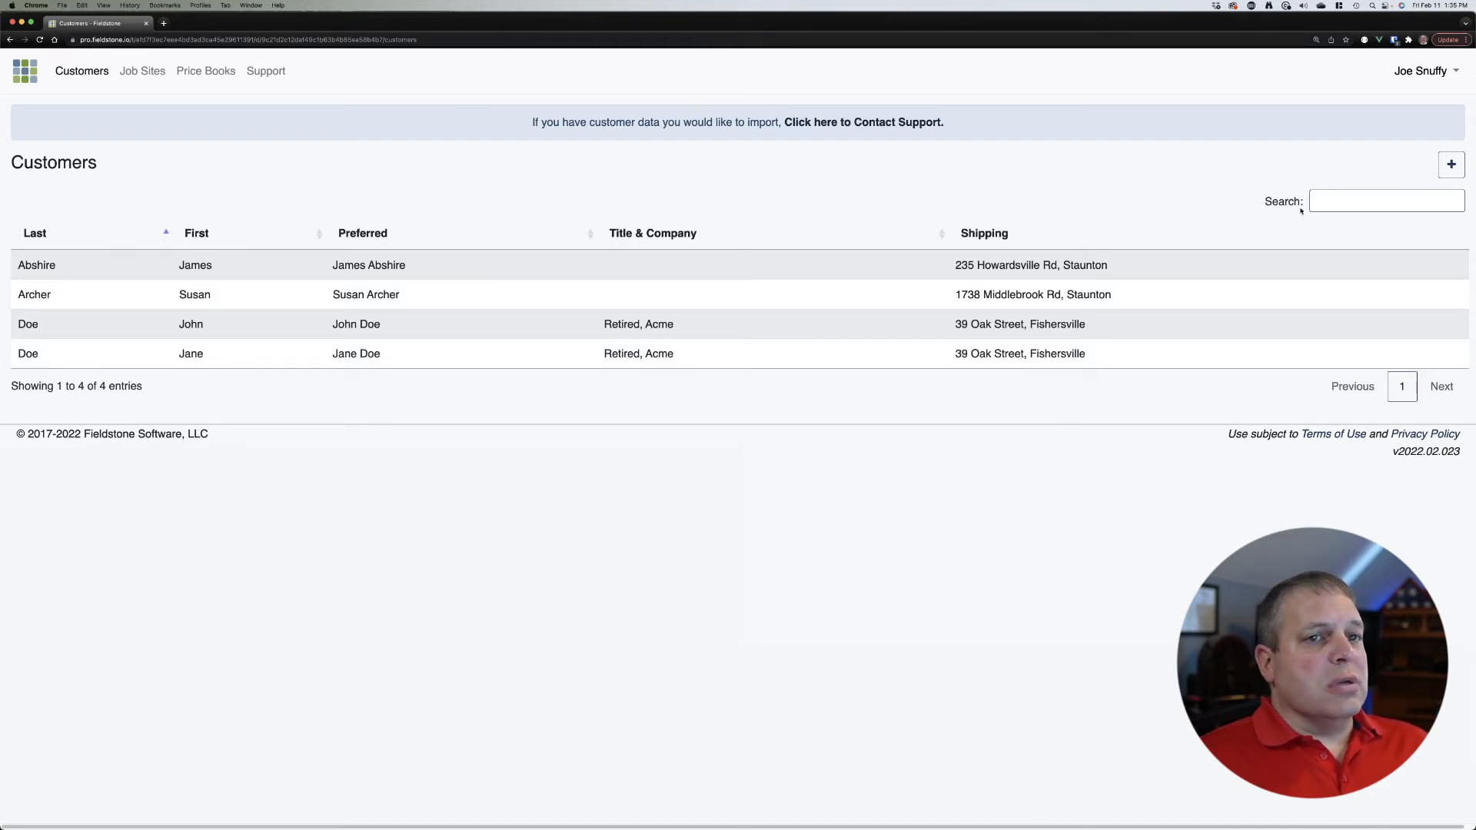
left_click(1340, 205)
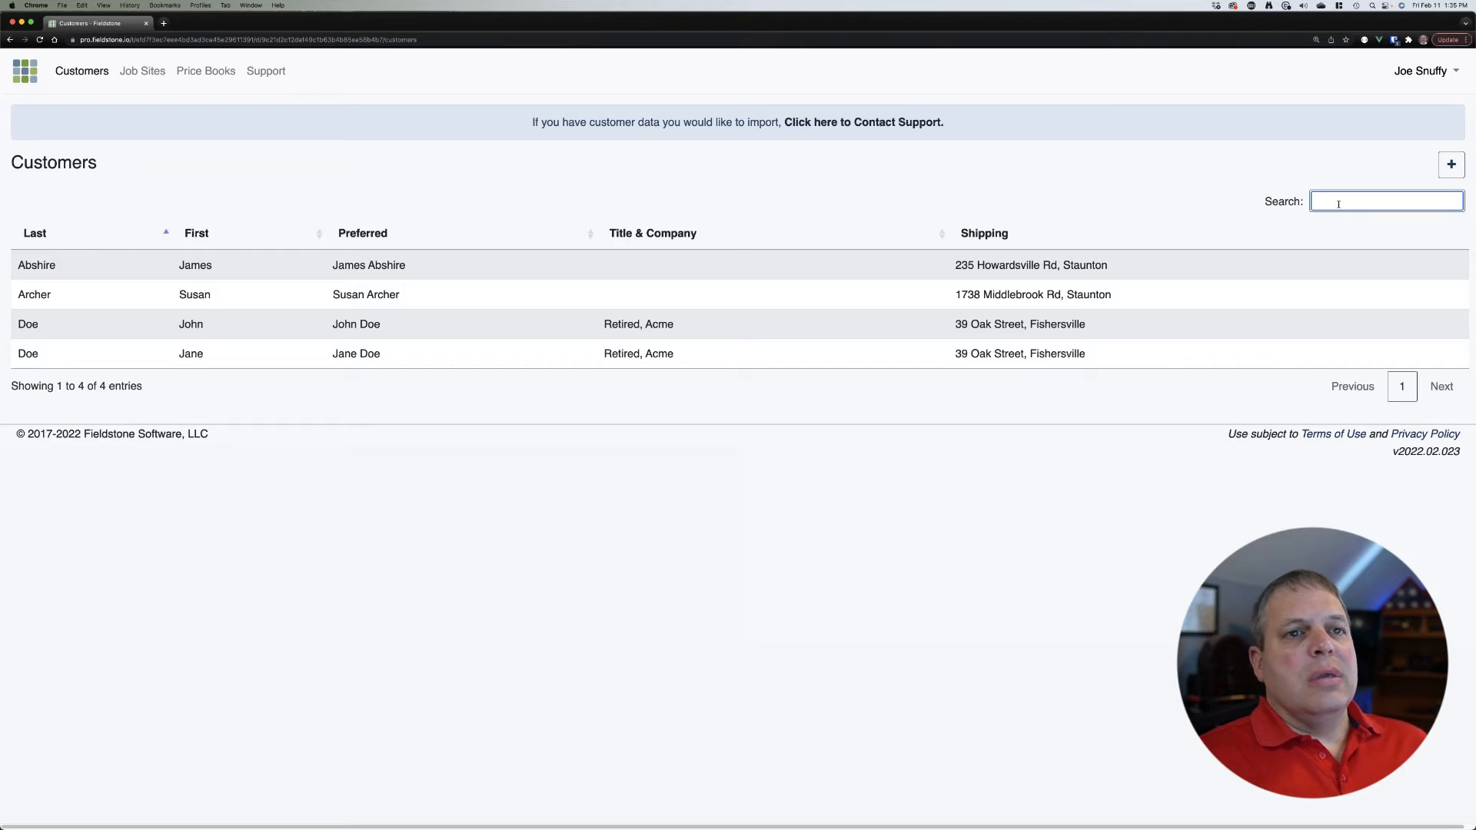
type("yos")
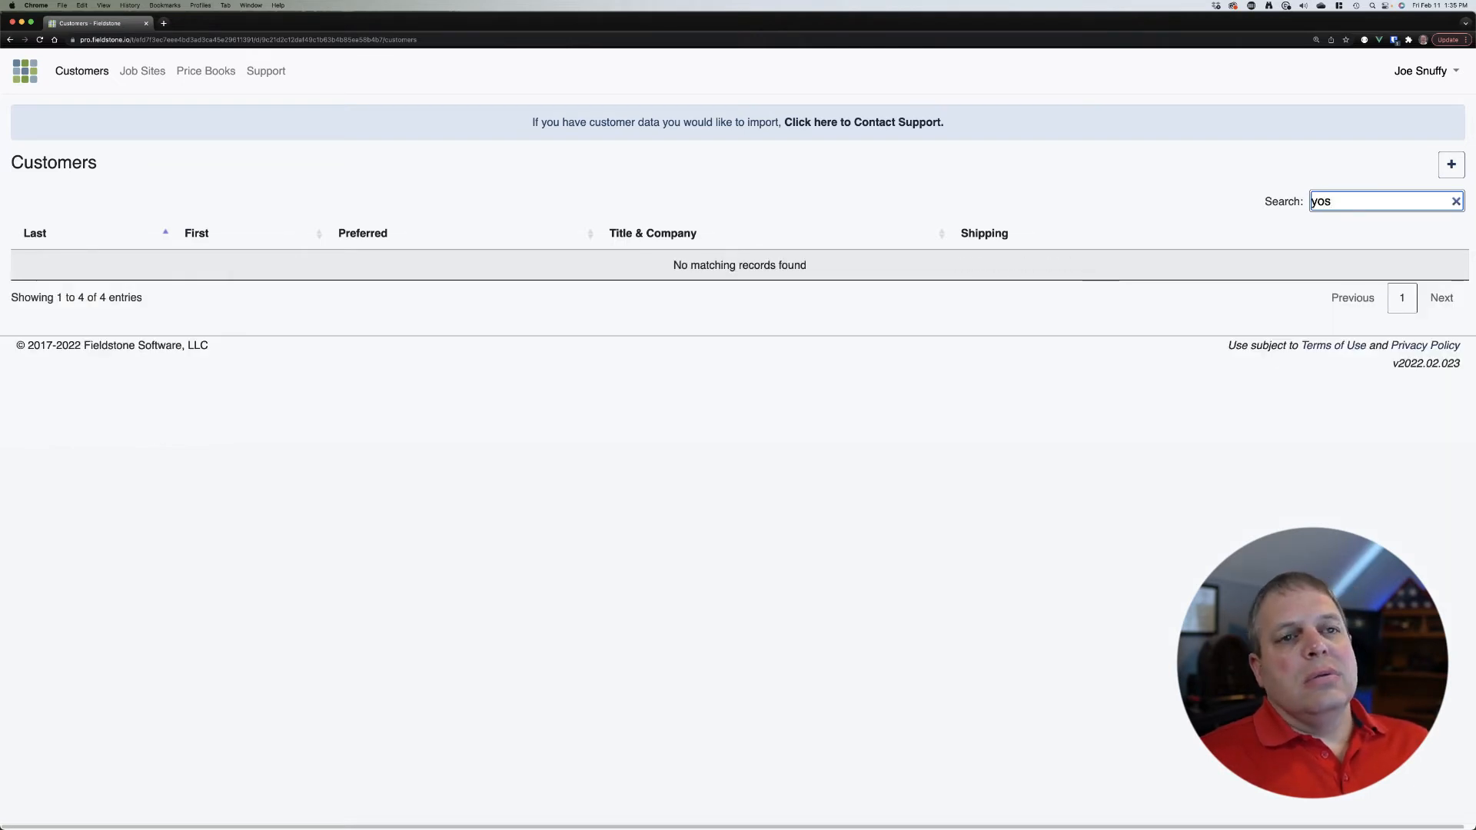
type("imit")
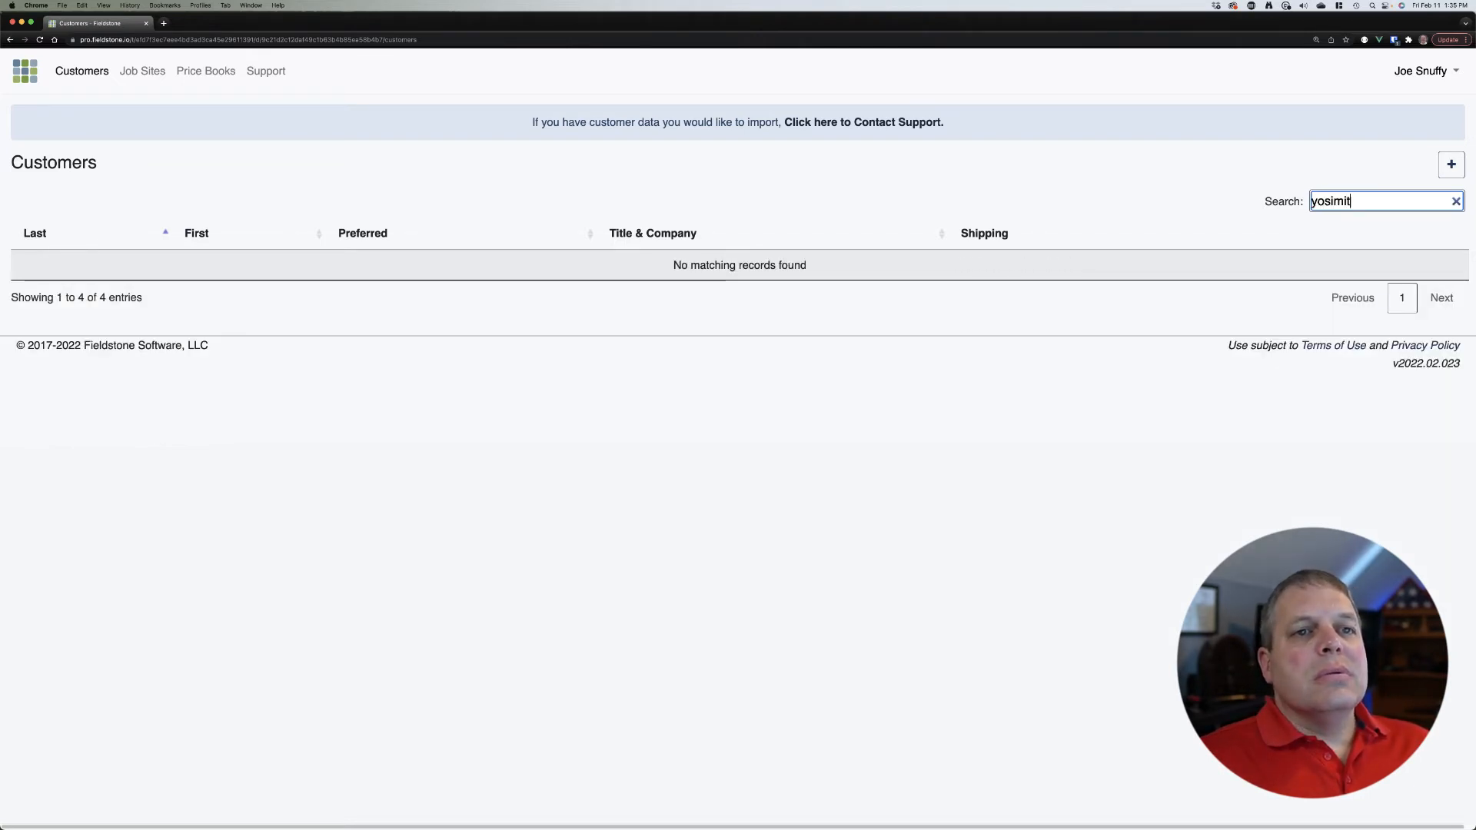
type("e")
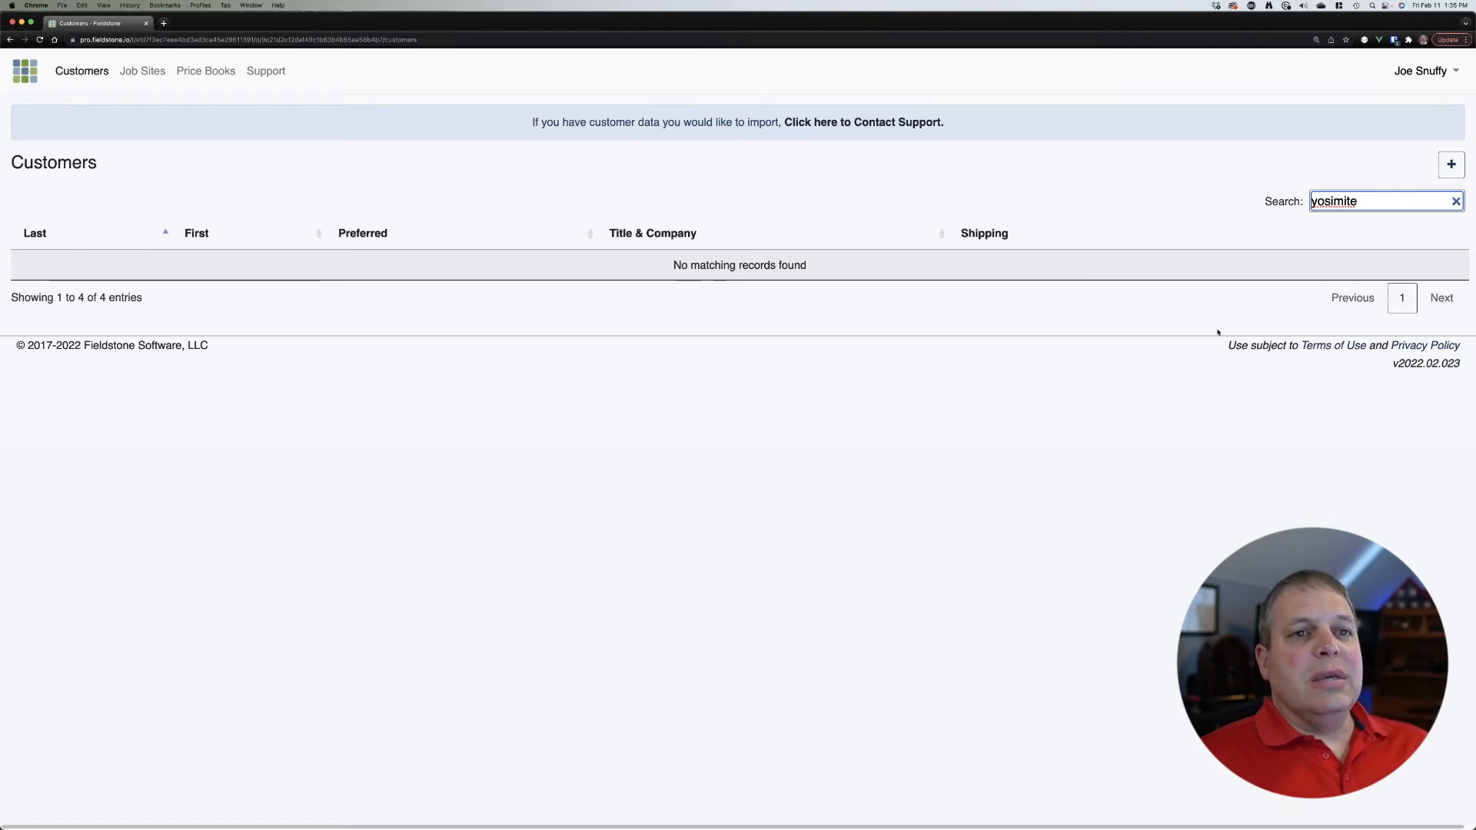
key("BackSpace")
key("BackSpace")
key("BackSpace")
key("BackSpace")
key("BackSpace")
type("emite")
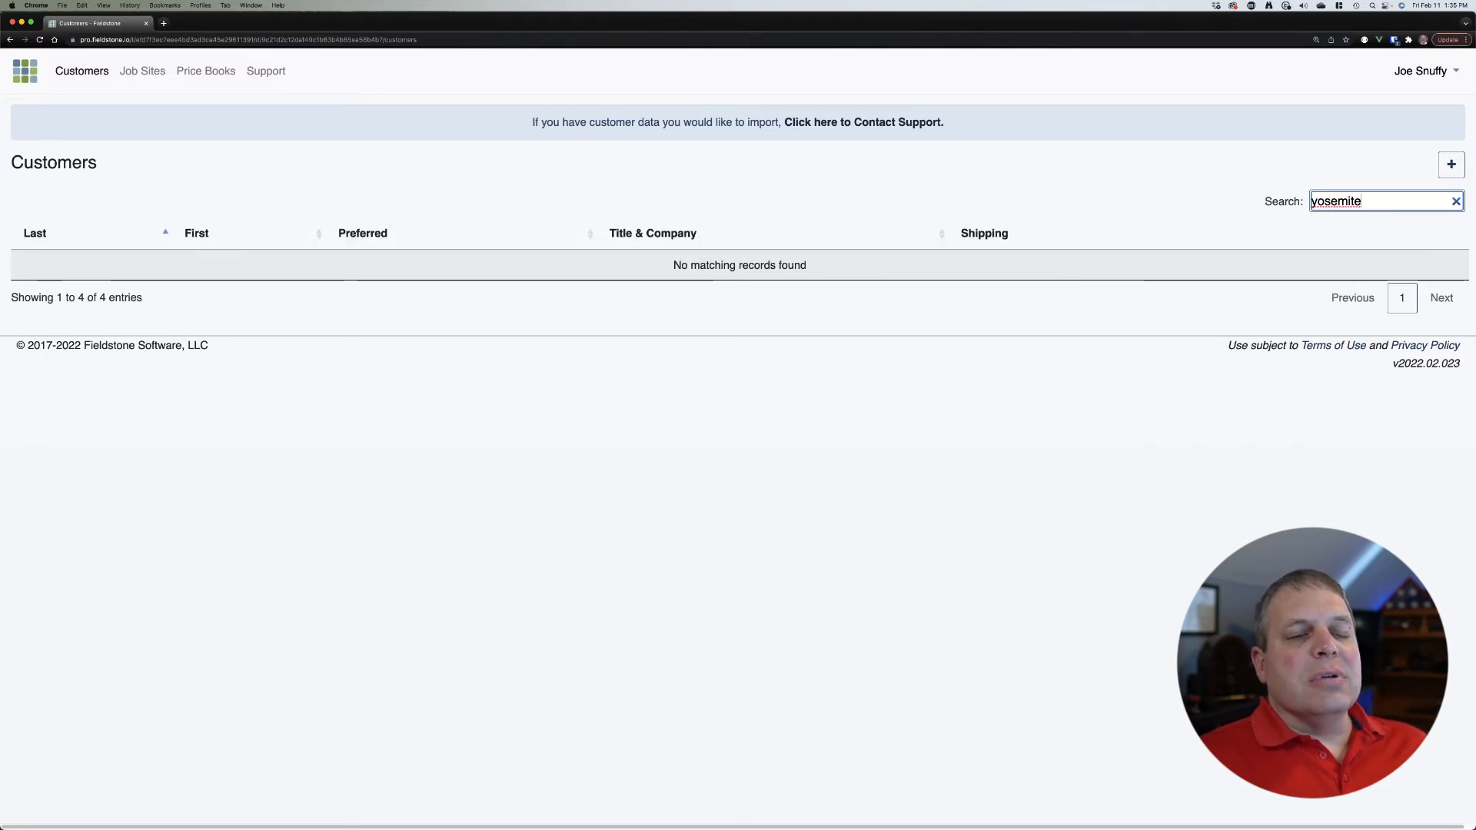
key("BackSpace")
key("BackSpace")
key("BackSpace")
key("BackSpace")
key("BackSpace")
key("BackSpace")
key("BackSpace")
key("BackSpace")
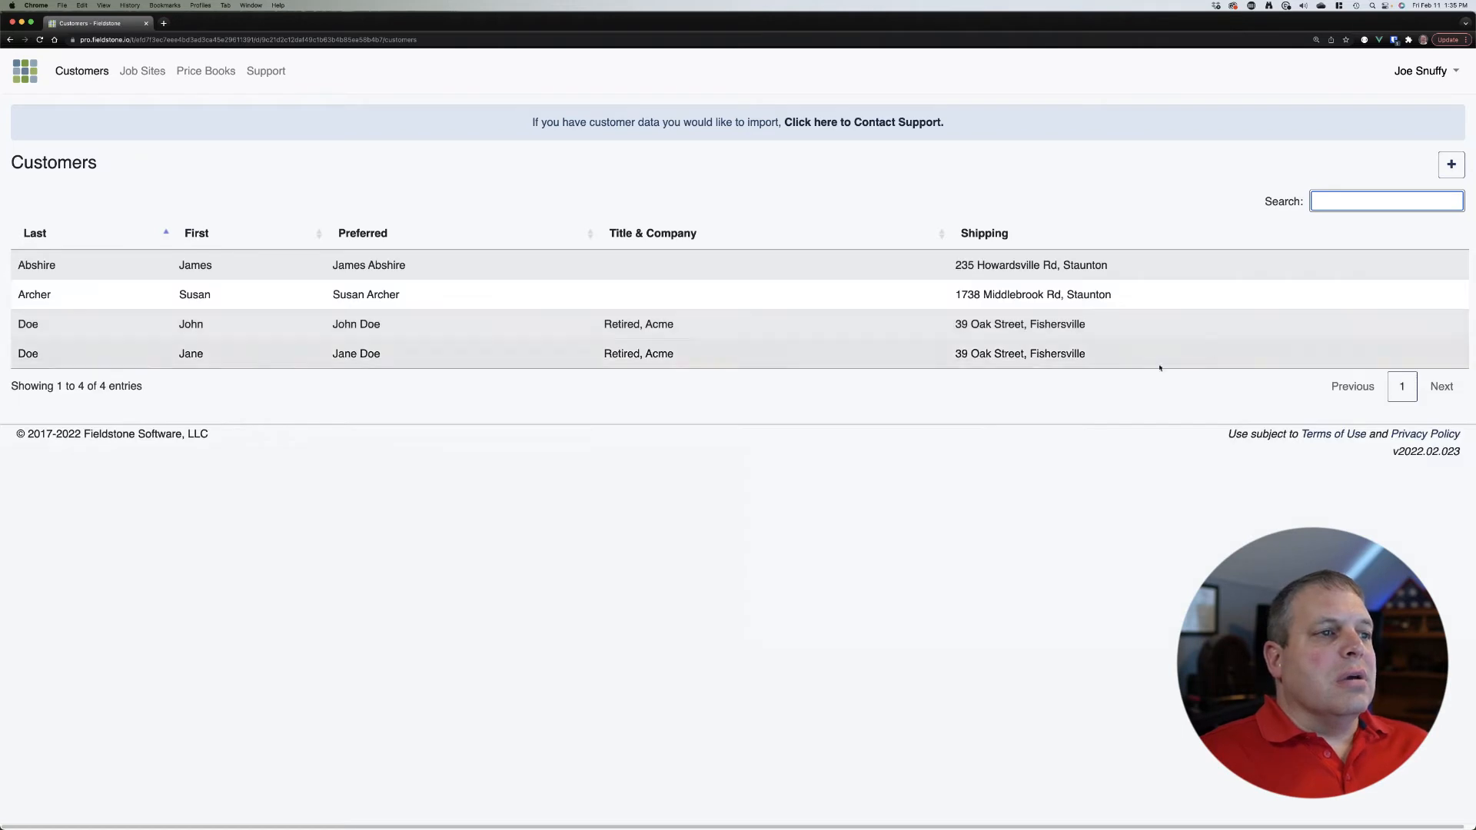
left_click(1086, 170)
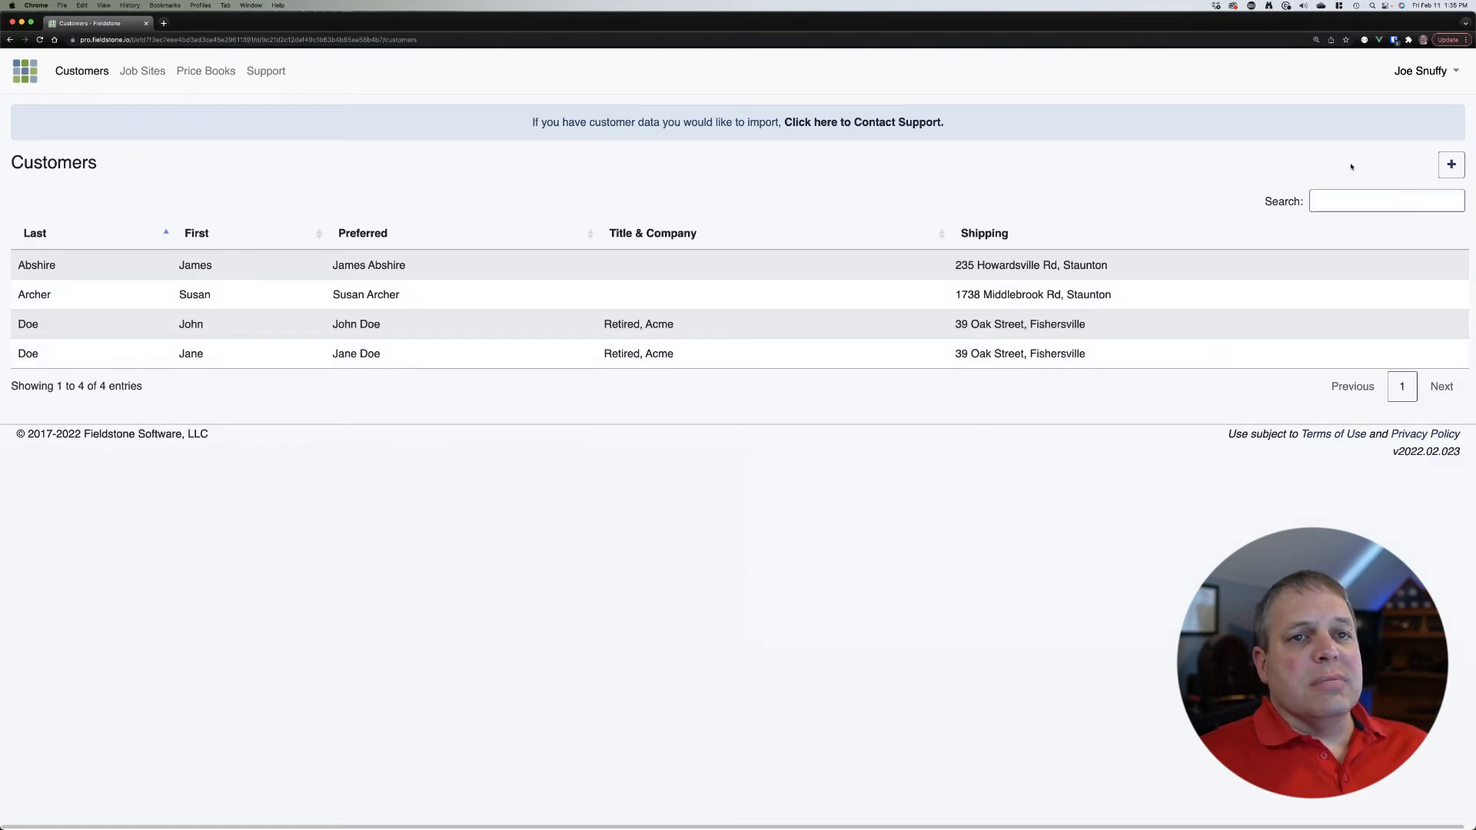
Step: Create a new customer with the customer's first and last name and prefix Mr
left_click(1451, 176)
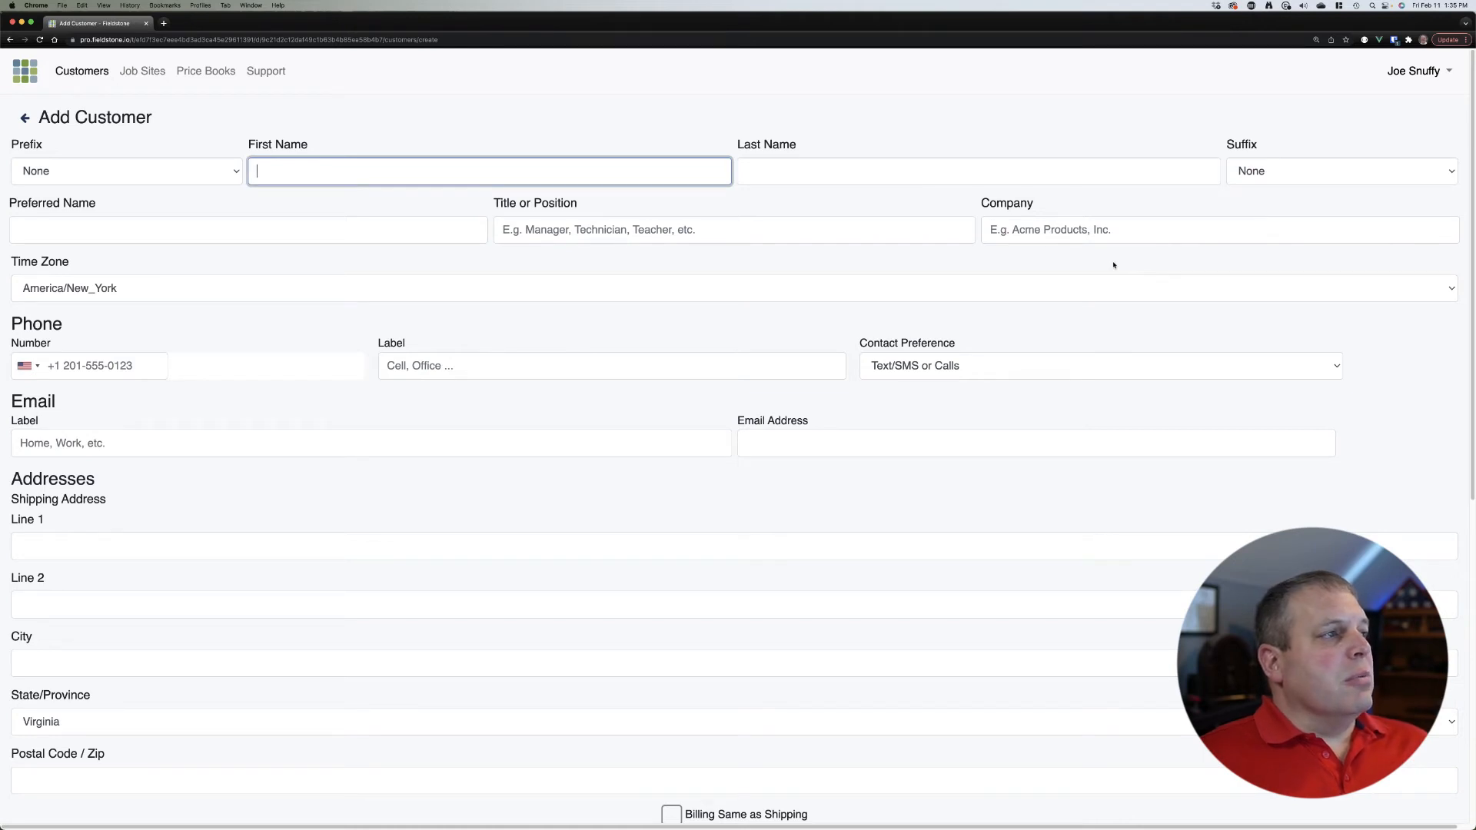
type("Yosemite")
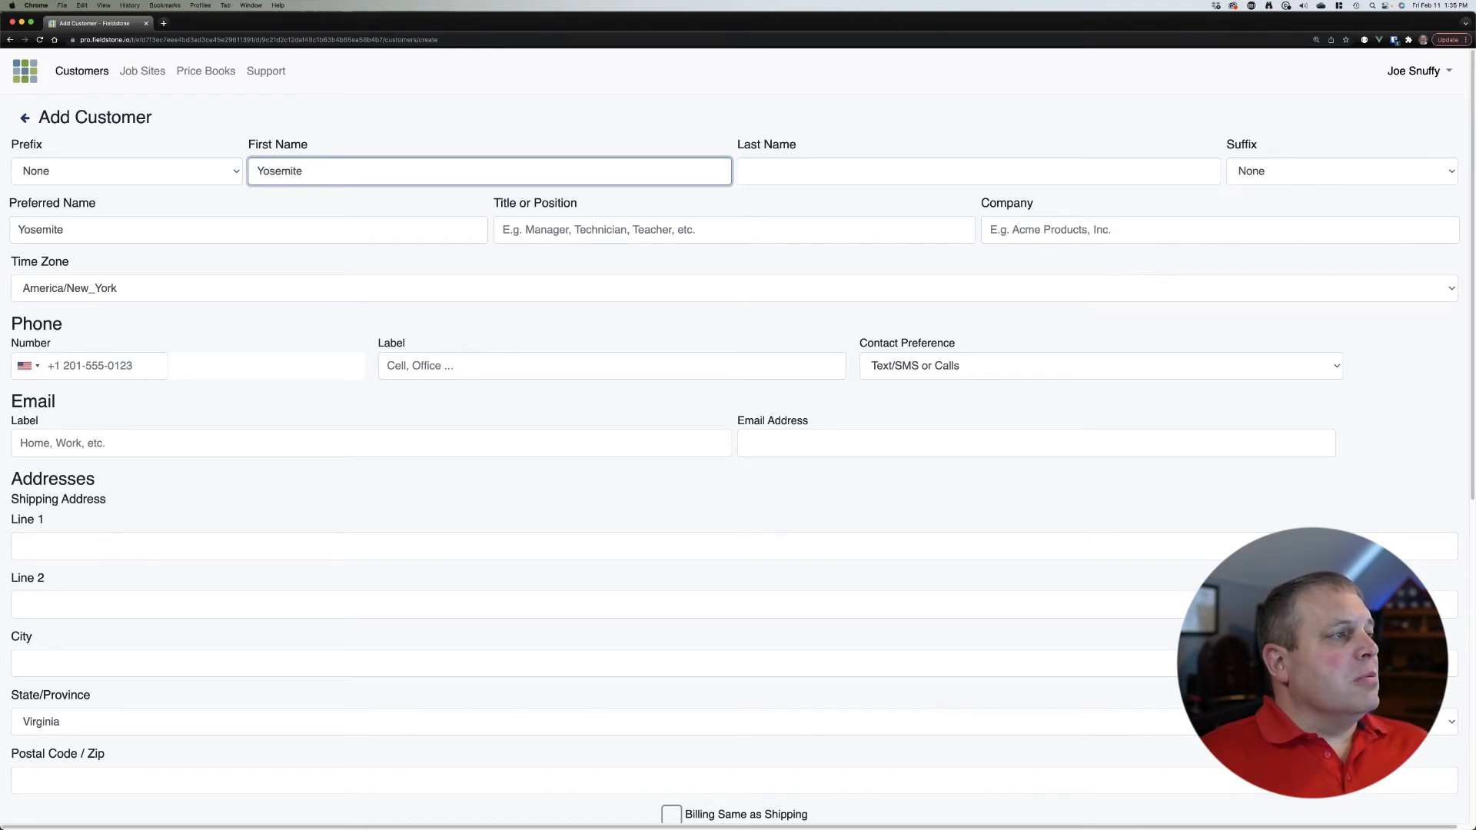
key("Tab")
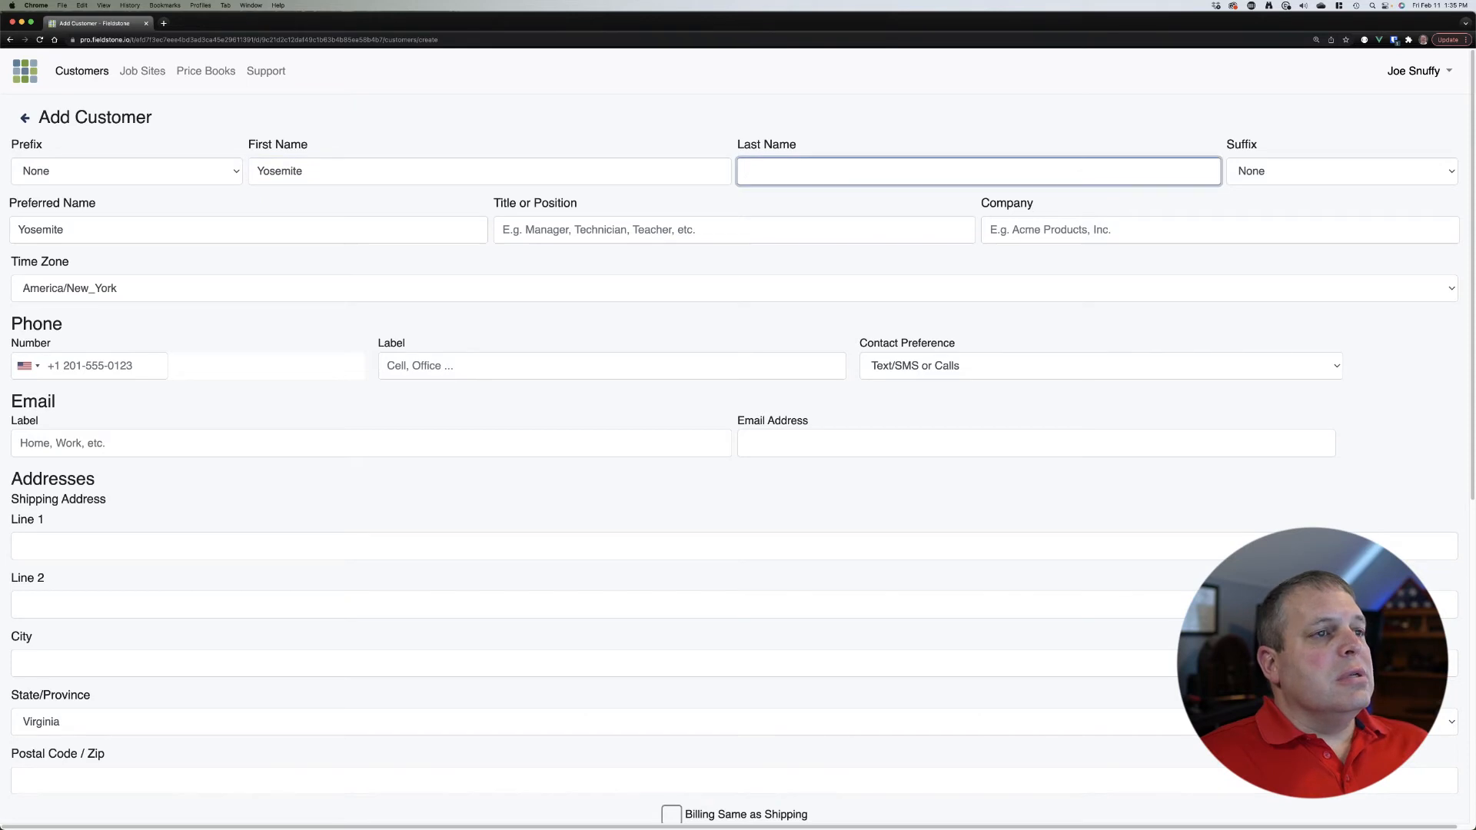
type("Sam")
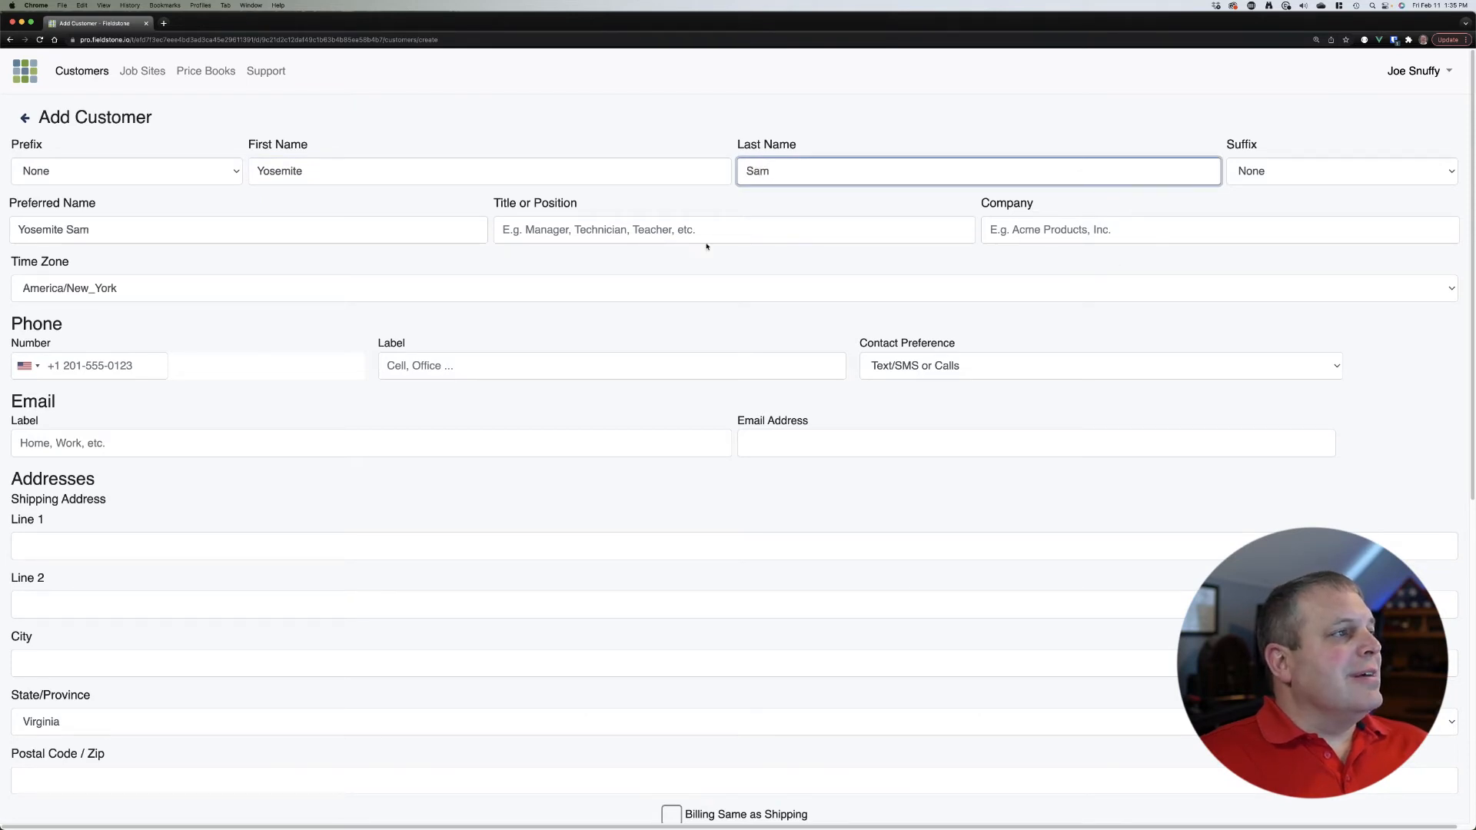
left_click(223, 181)
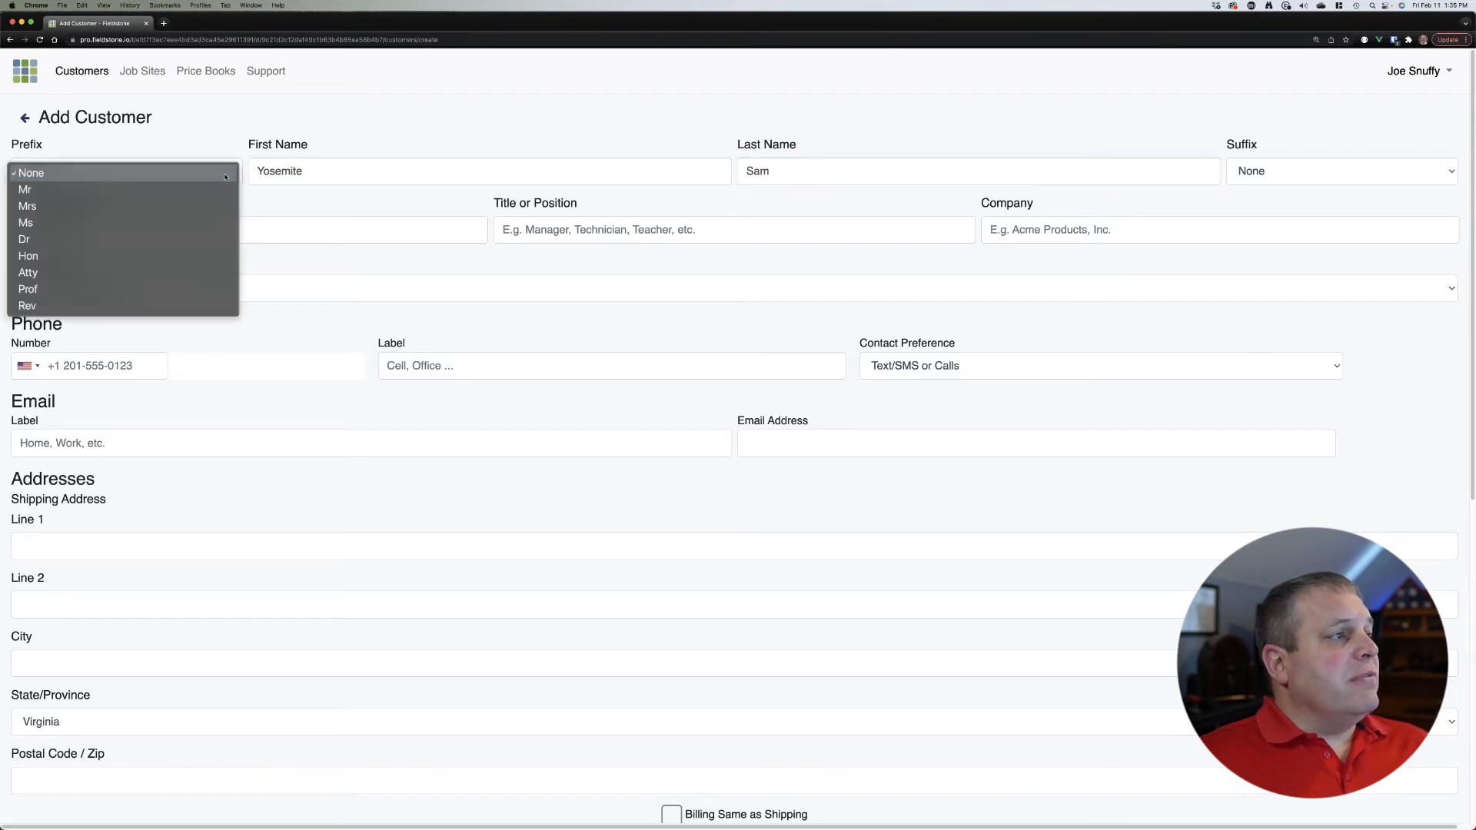
left_click(214, 190)
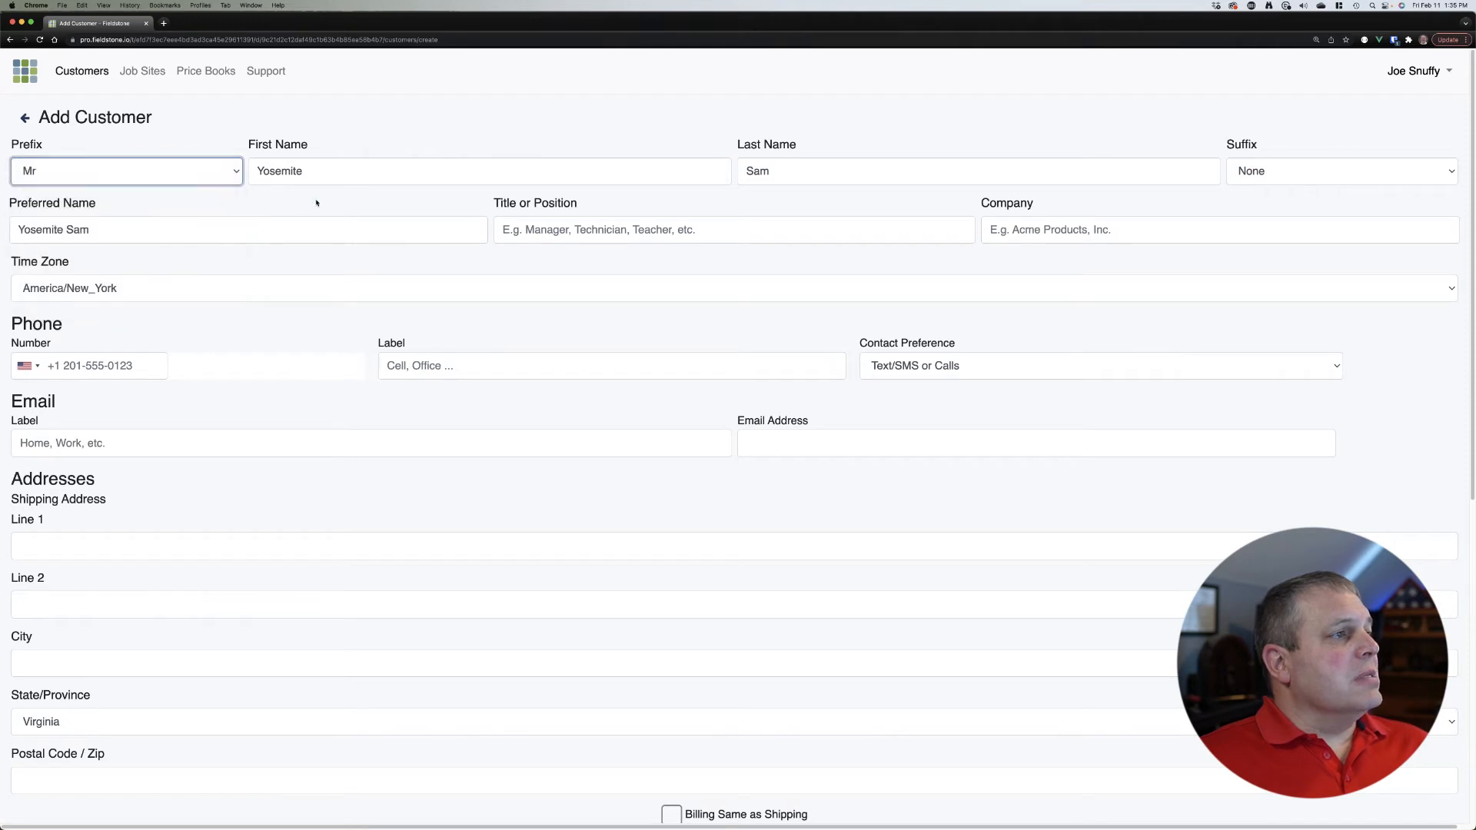
left_click(214, 184)
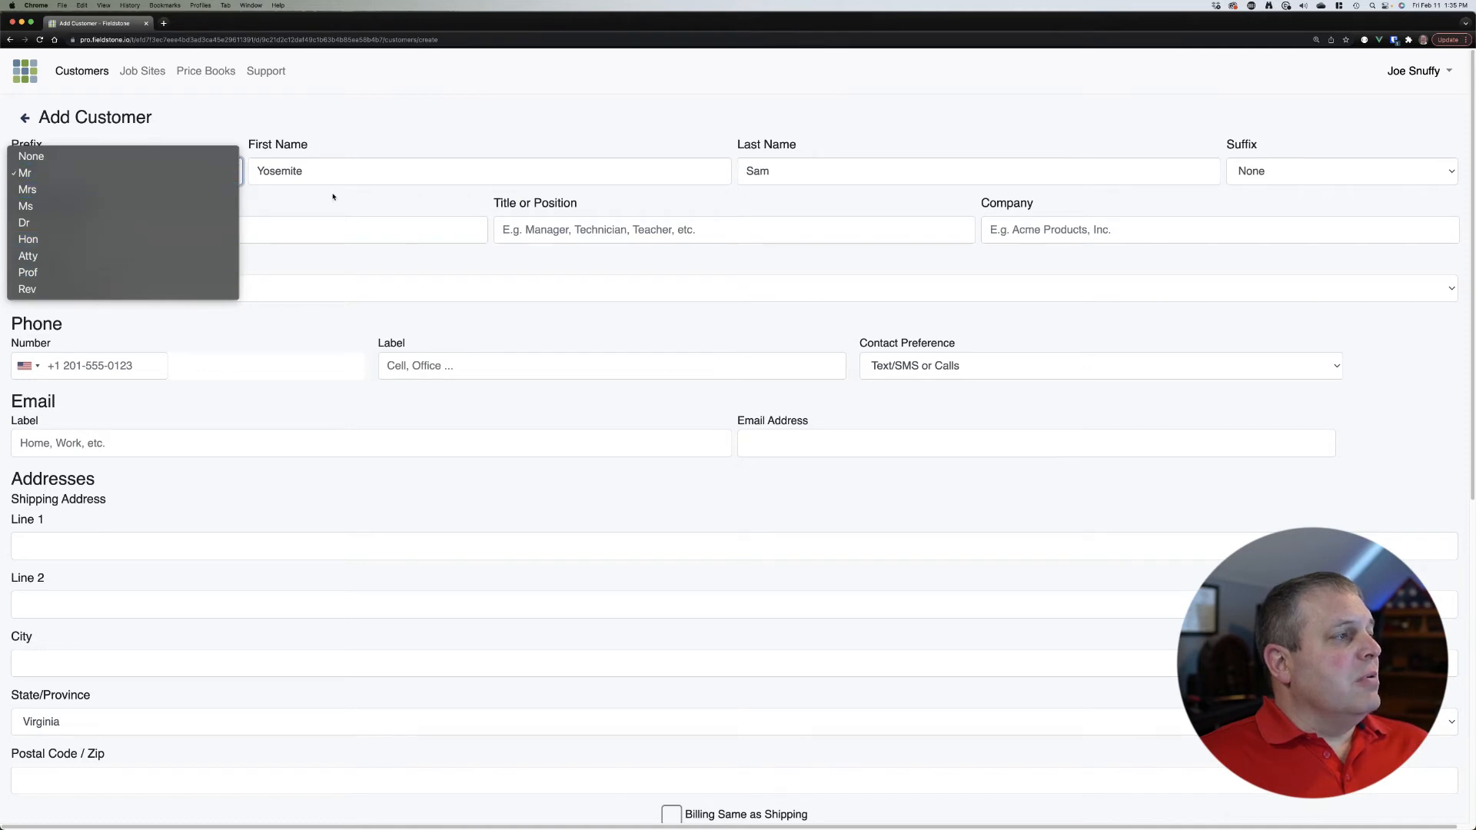
left_click(370, 204)
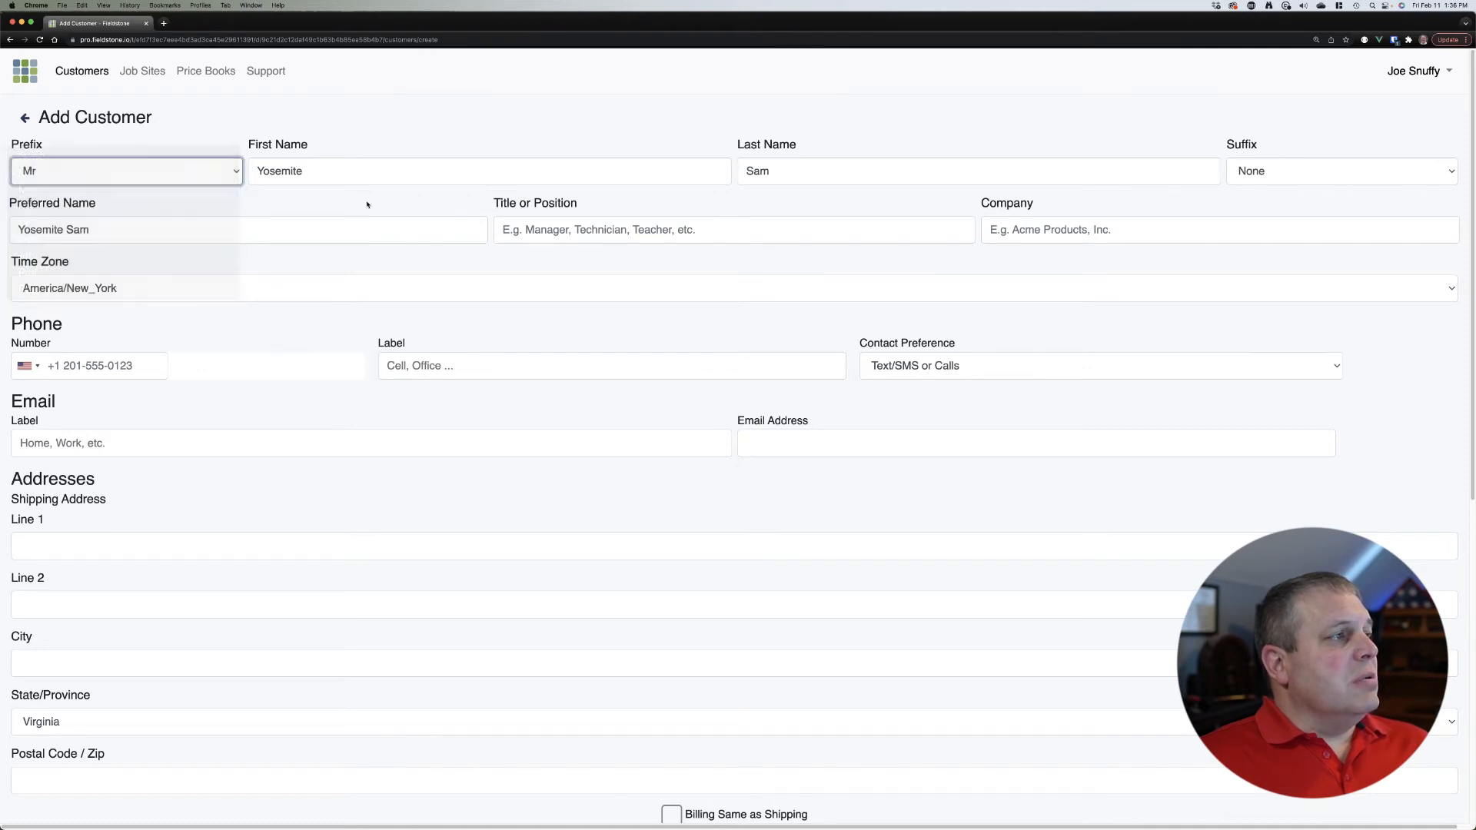
left_click(1295, 180)
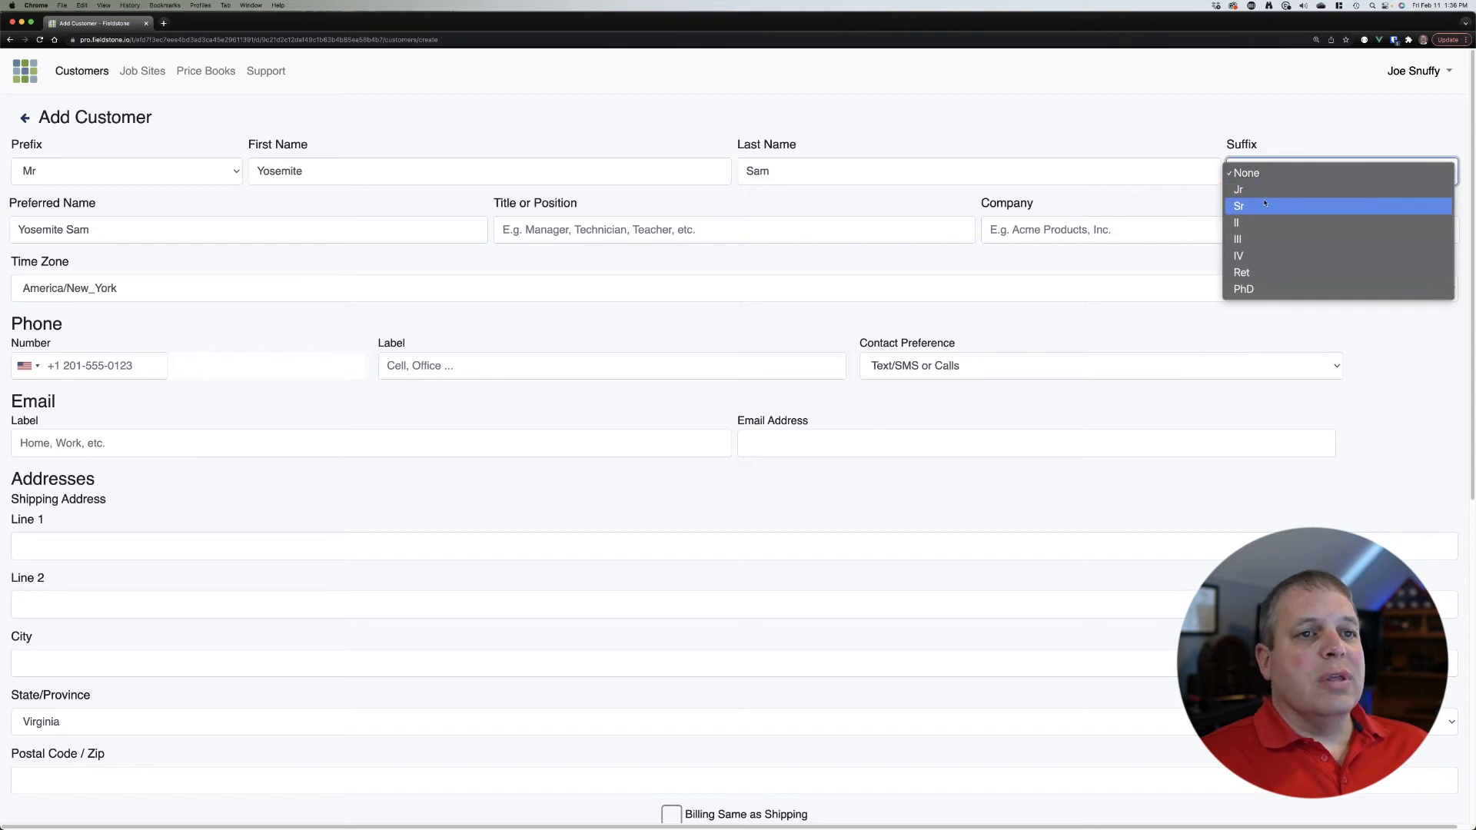
left_click(1183, 201)
left_click(1228, 269)
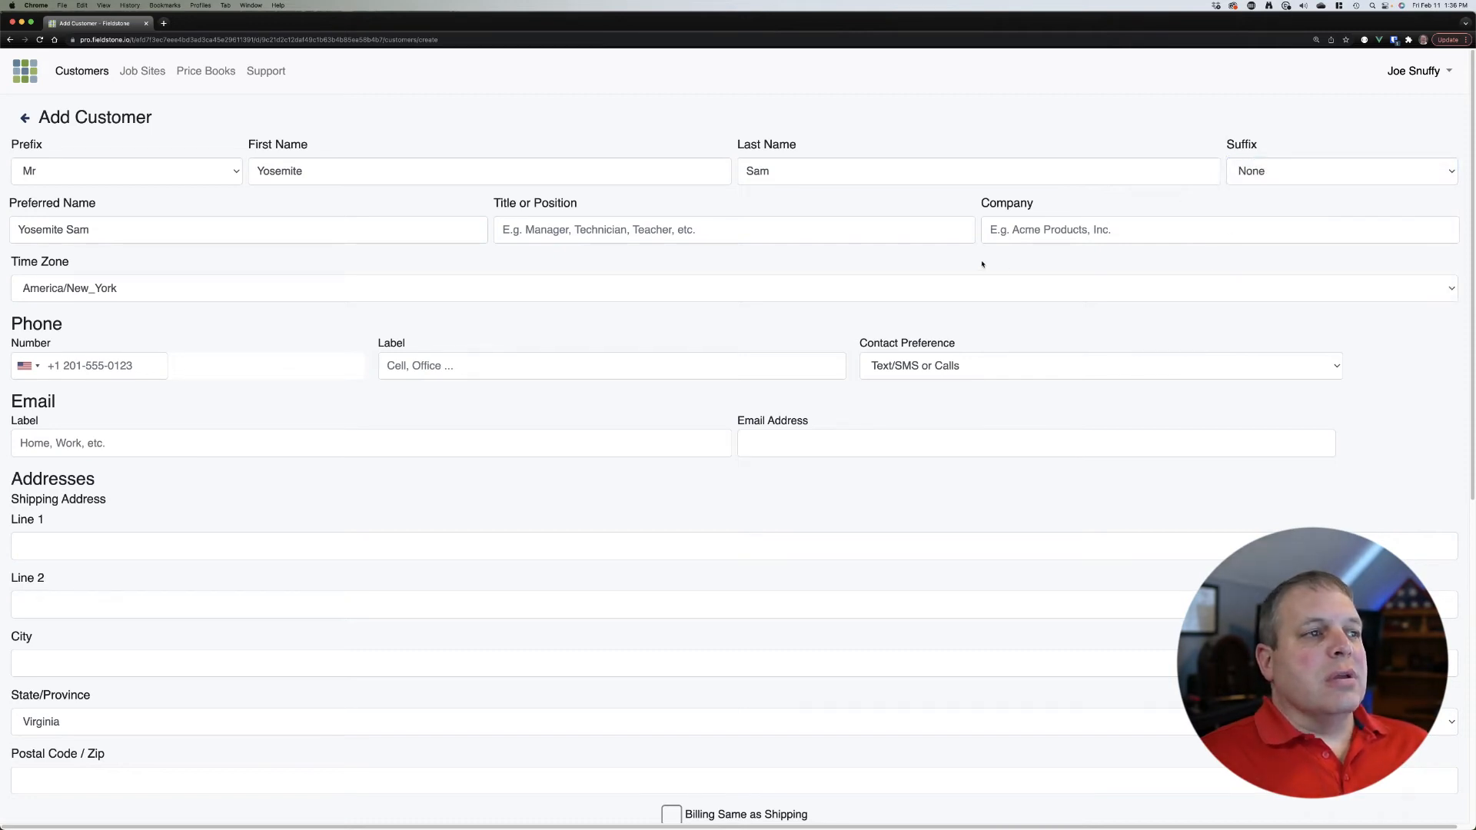
left_click(816, 228)
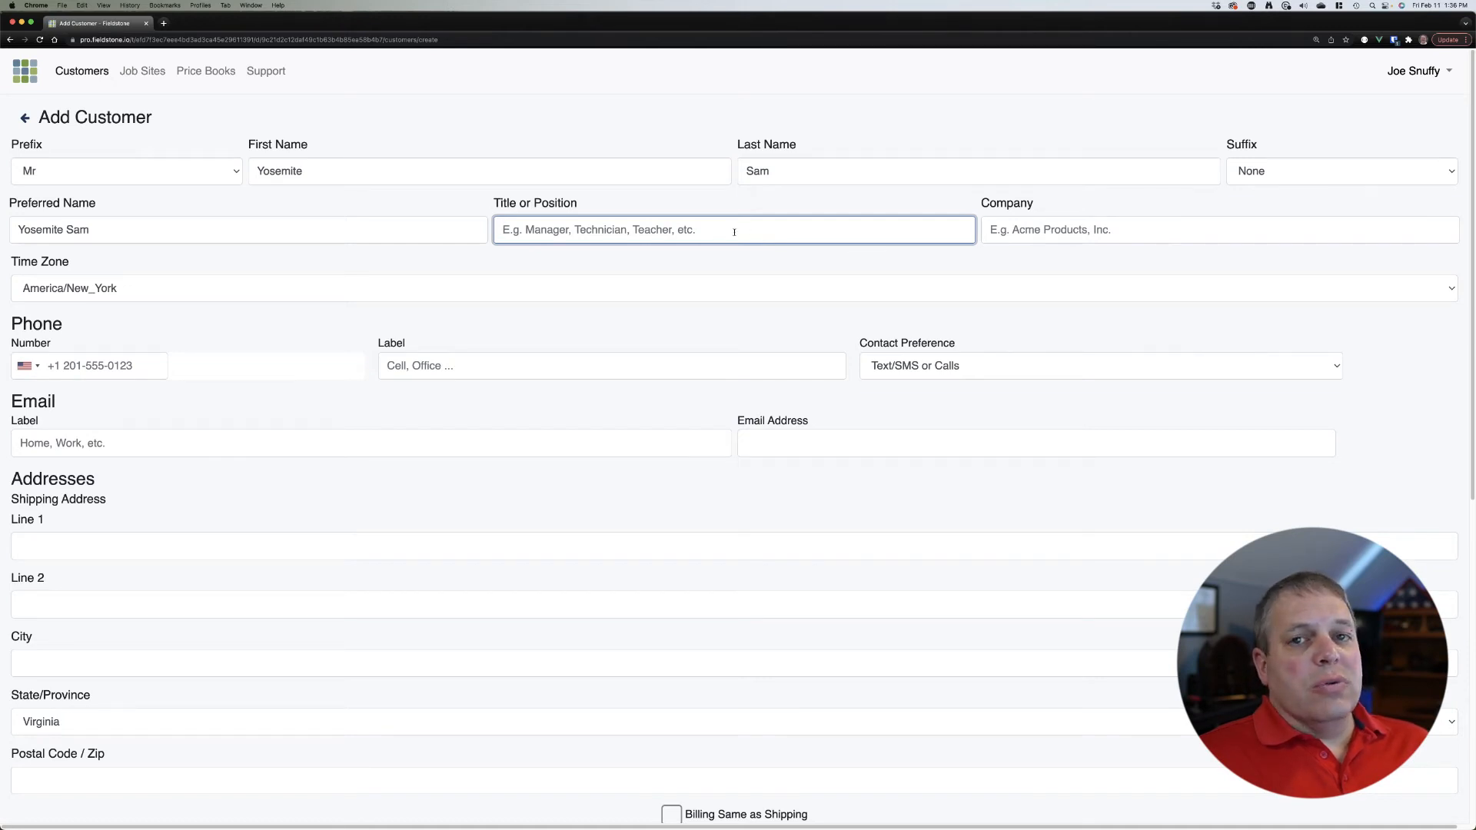
left_click(1055, 240)
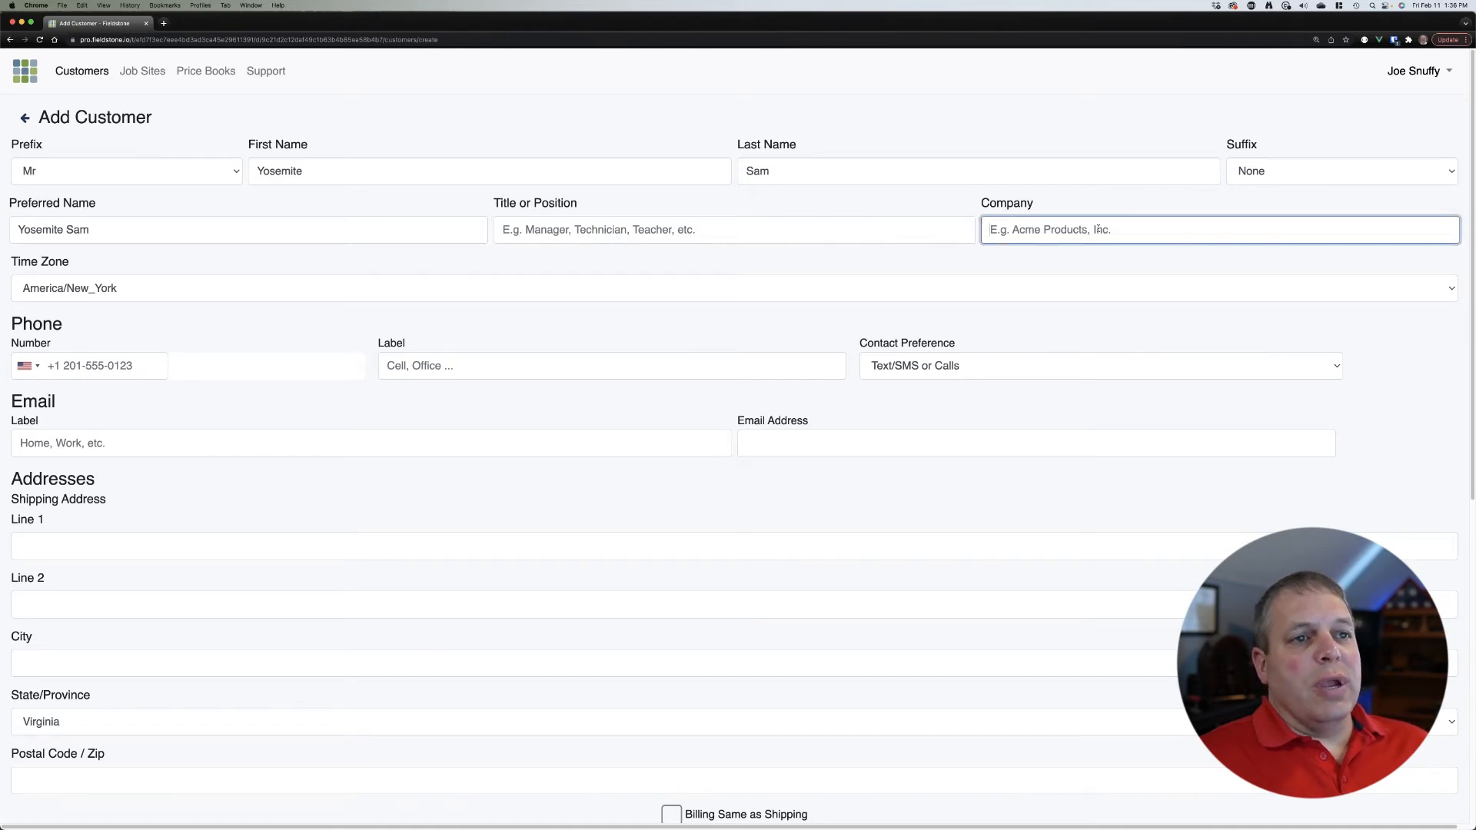
left_click(942, 264)
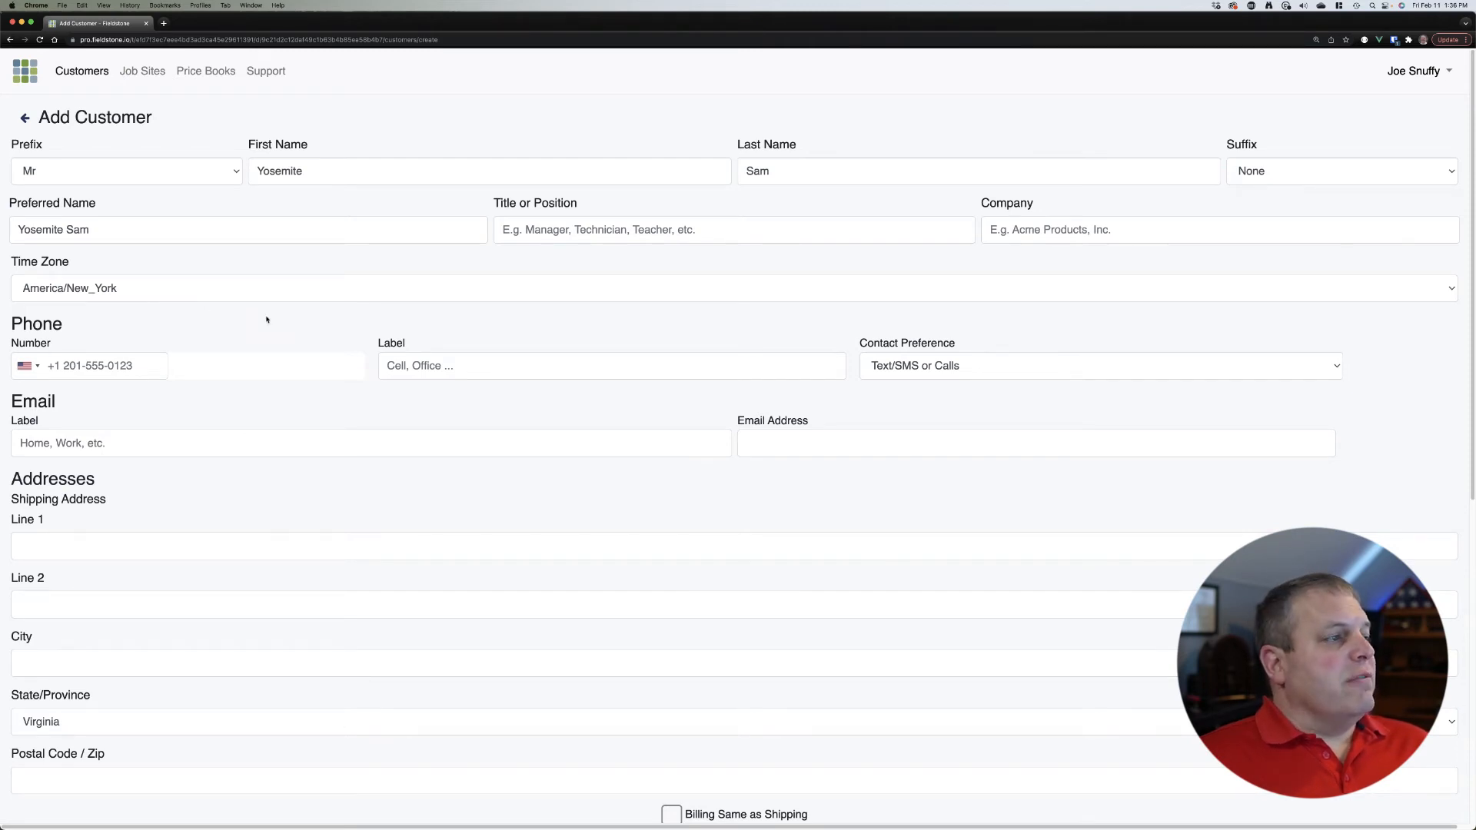
Step: Enter the customer's phone number, label it Mobile, and keep Text/SMS or Calls preference
left_click(142, 369)
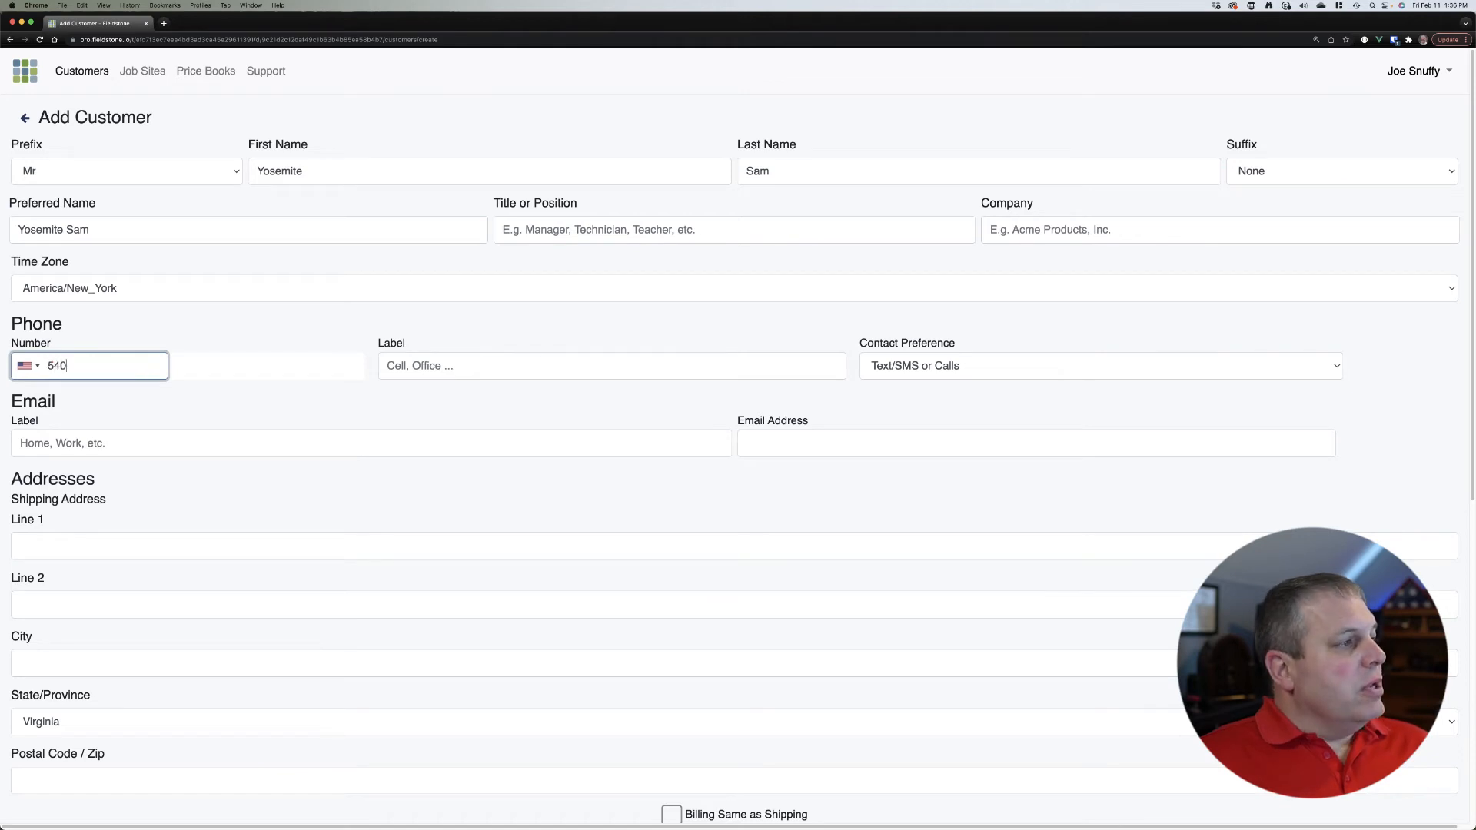
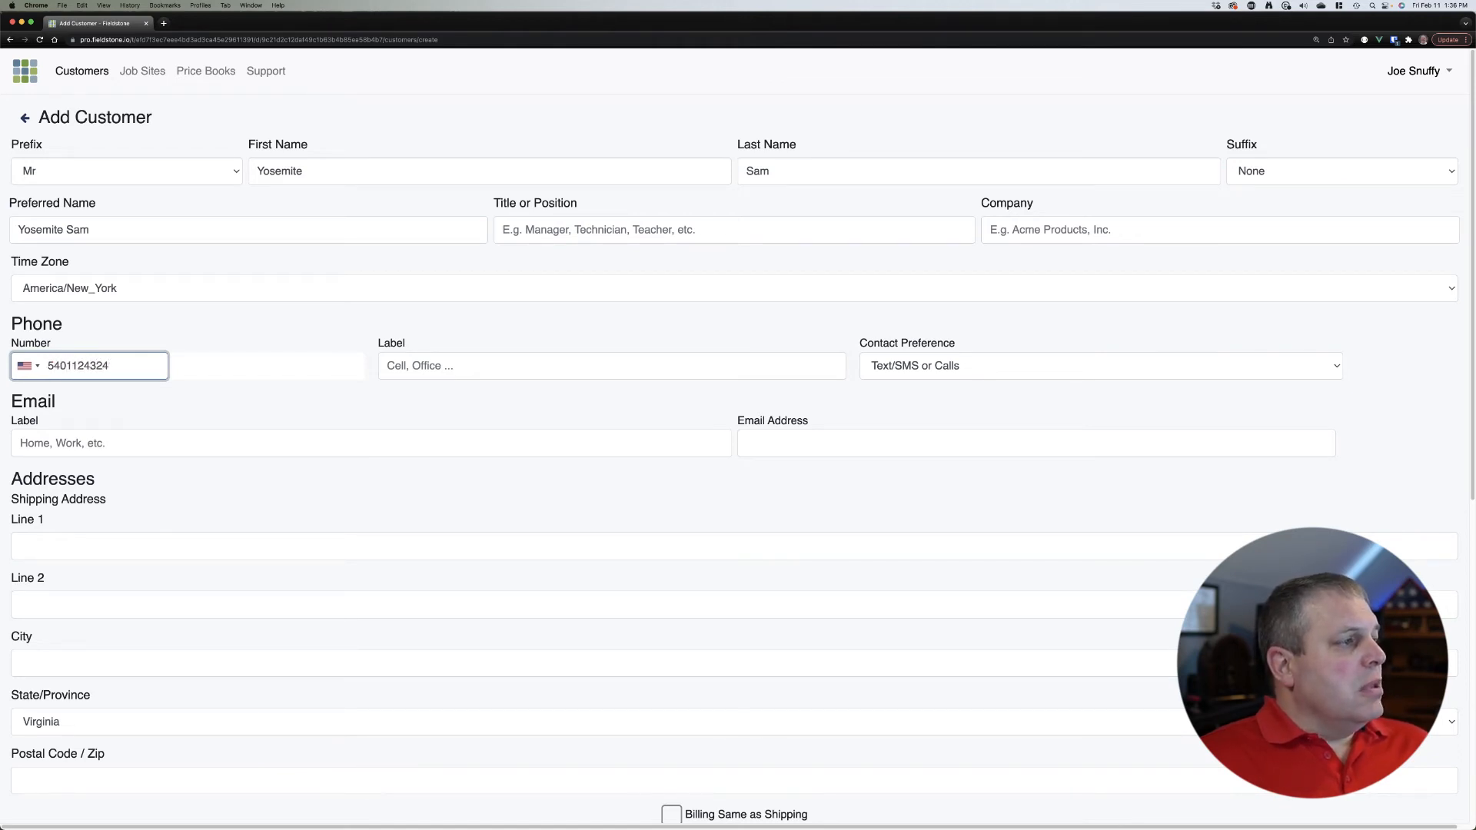
left_click(497, 368)
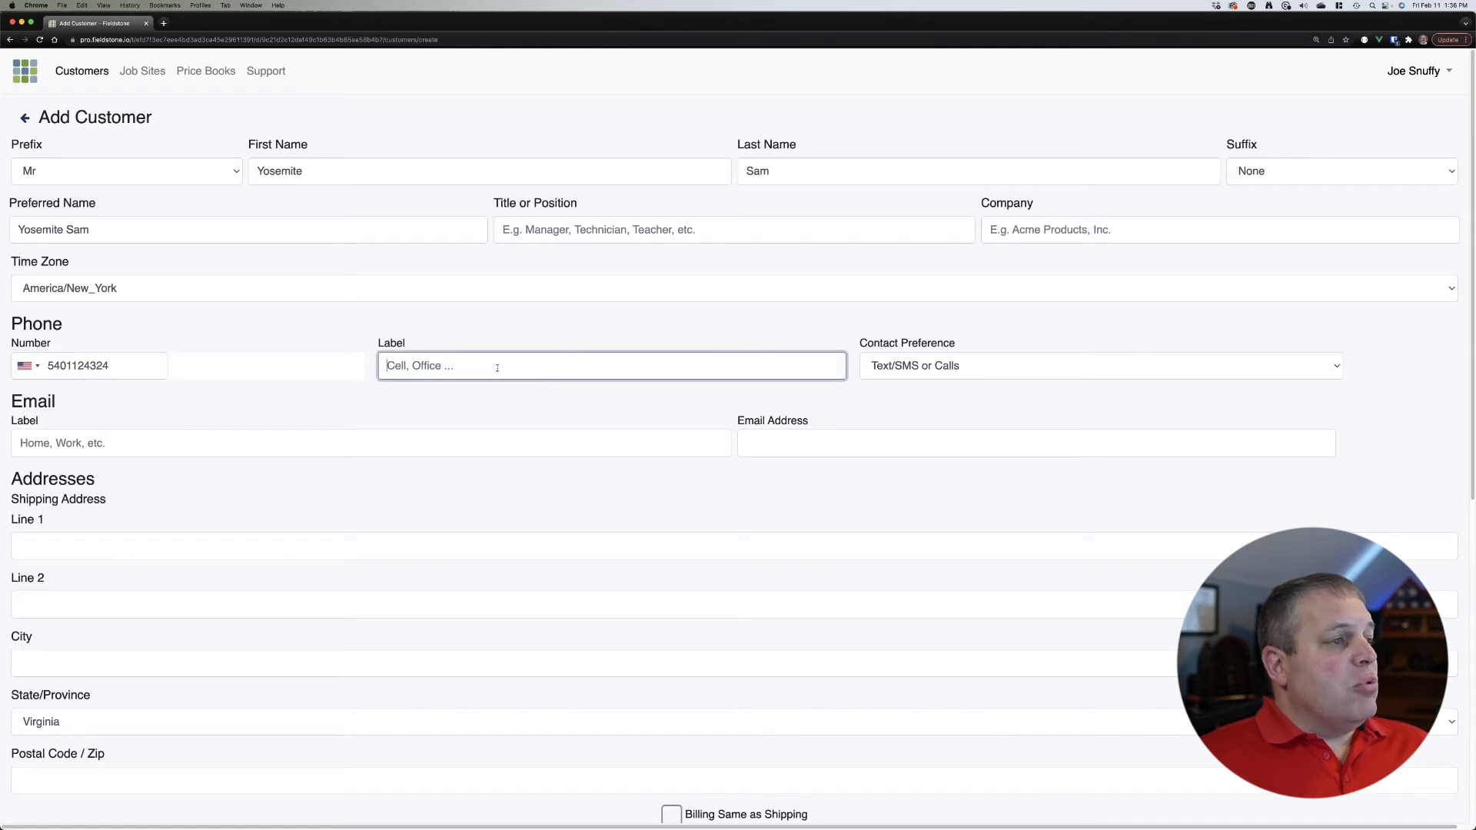
type("Mobile")
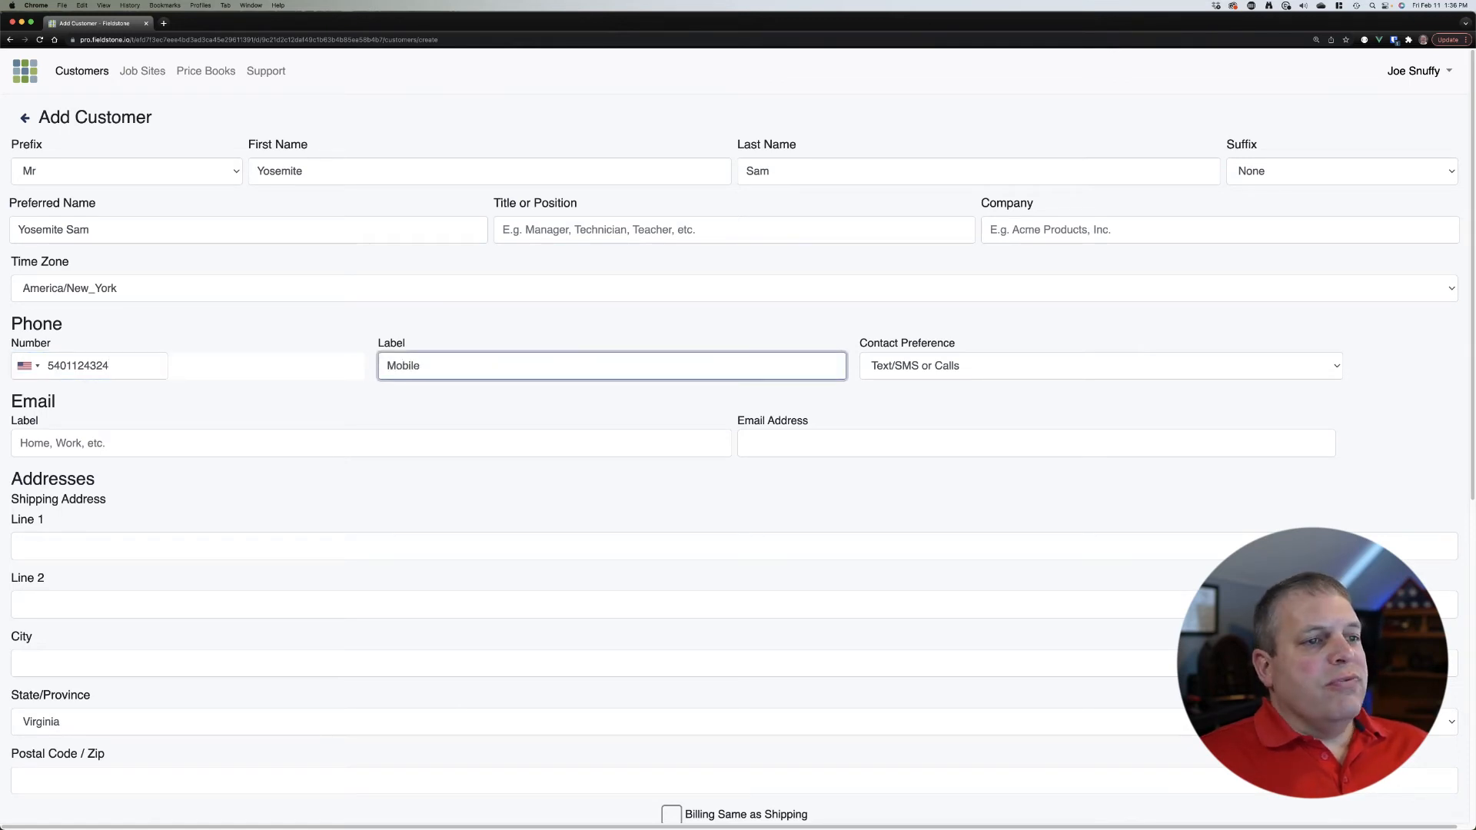
left_click(1026, 409)
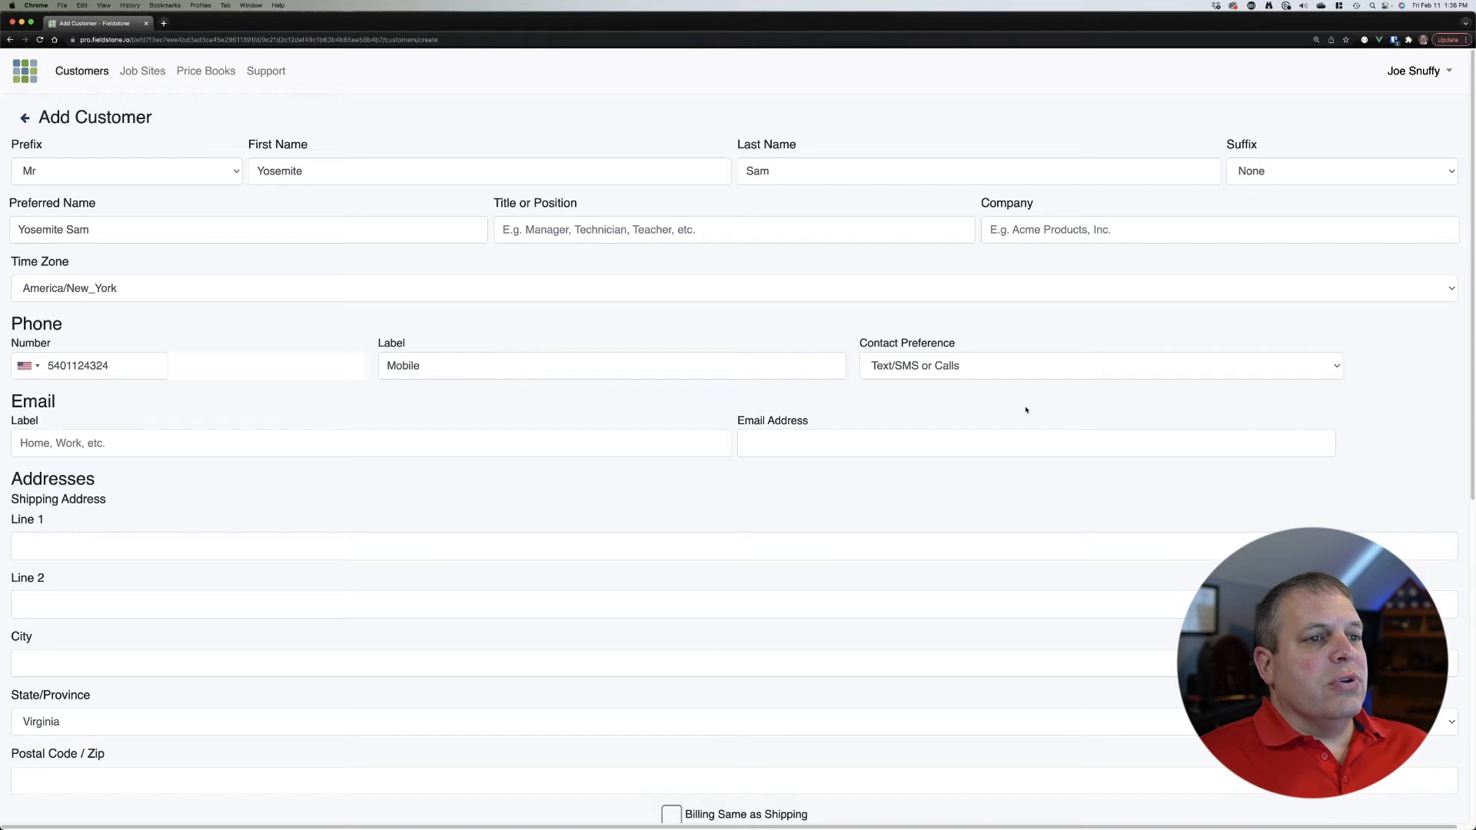
left_click(988, 372)
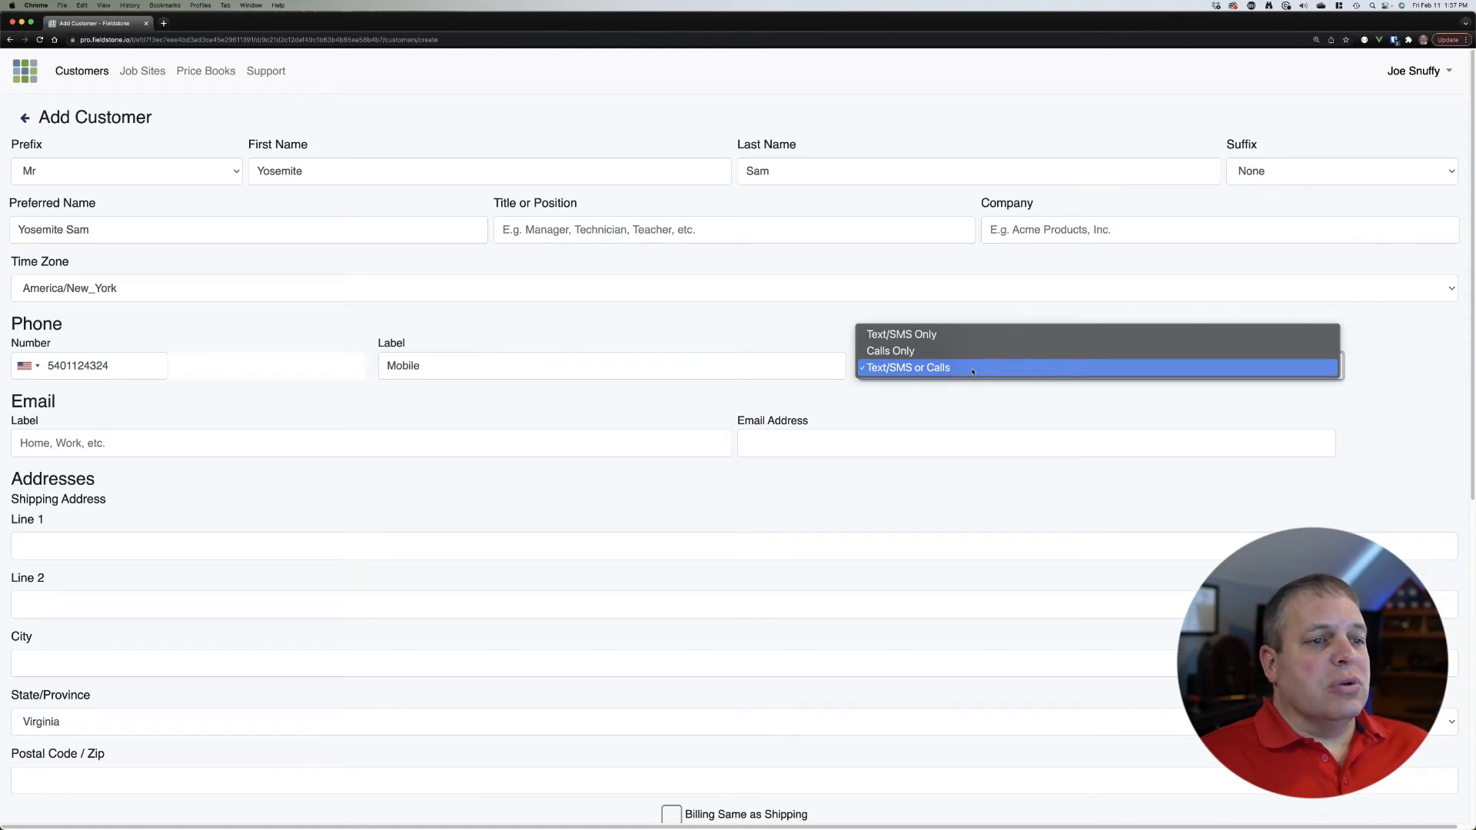
left_click(972, 369)
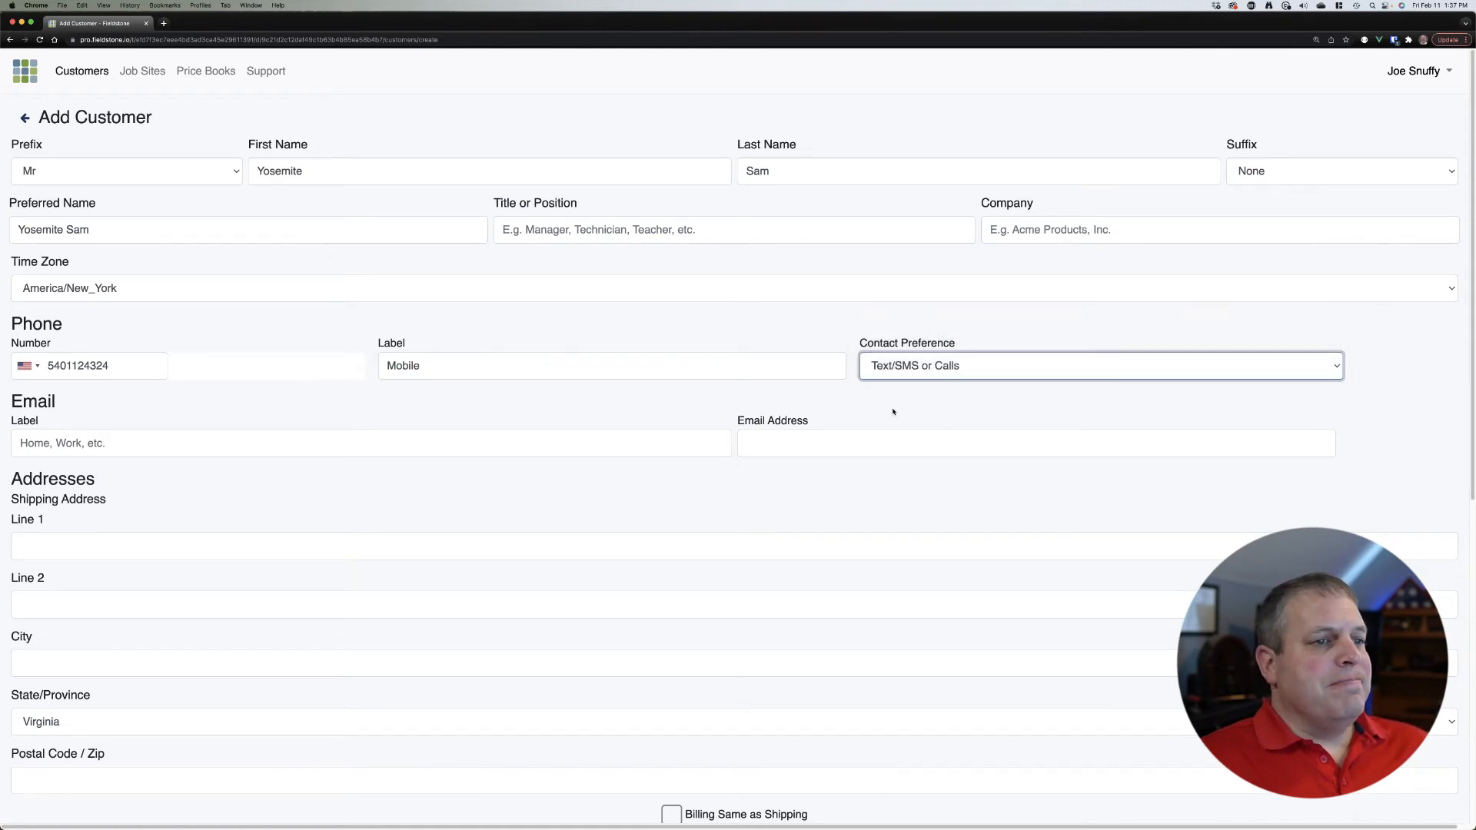
left_click(486, 477)
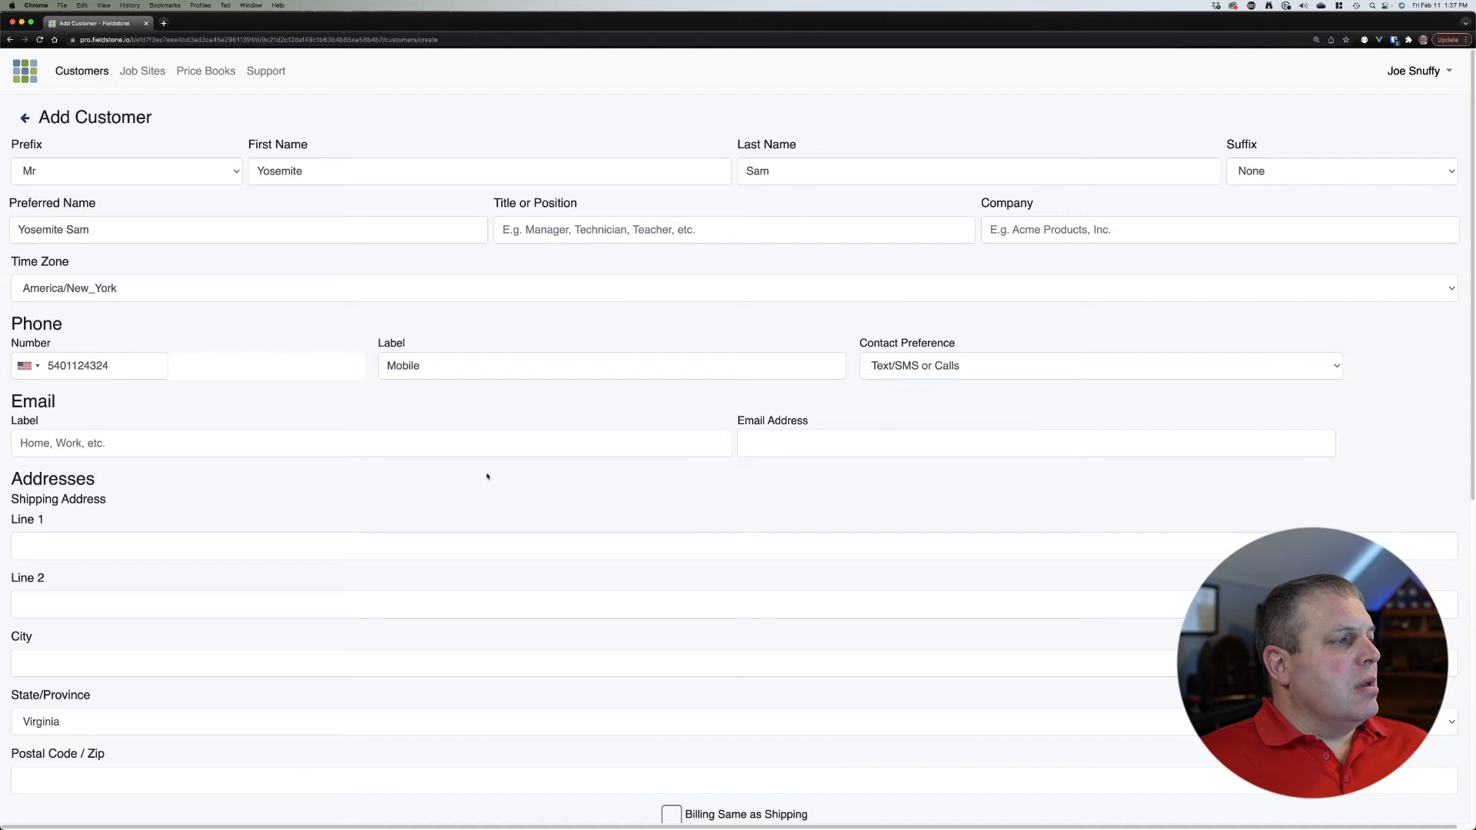
Step: Move the customer's email from the Label field into Email Address and label it Home
left_click(430, 443)
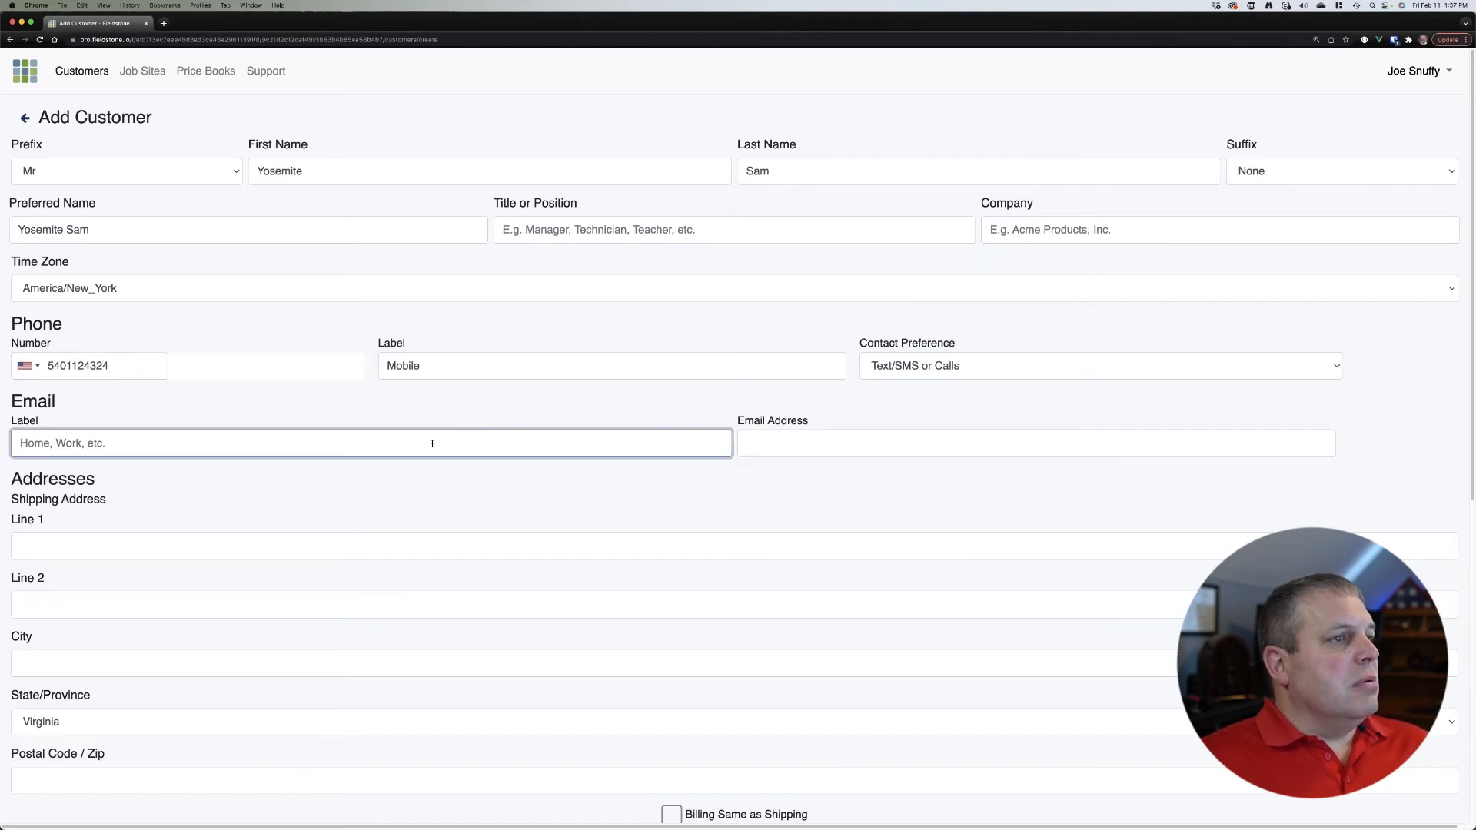
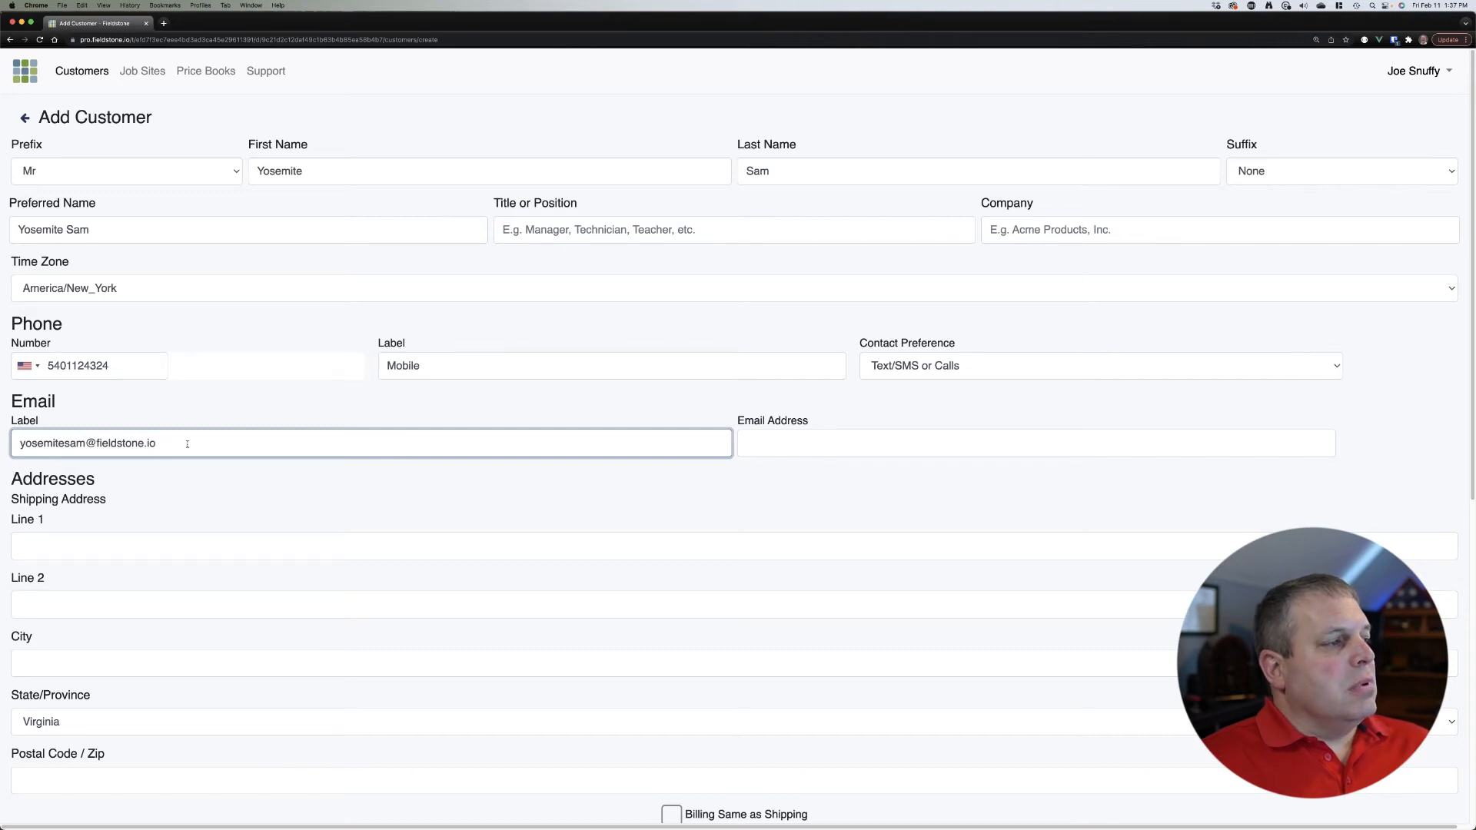
left_click_drag(187, 444, 0, 443)
key("super+x")
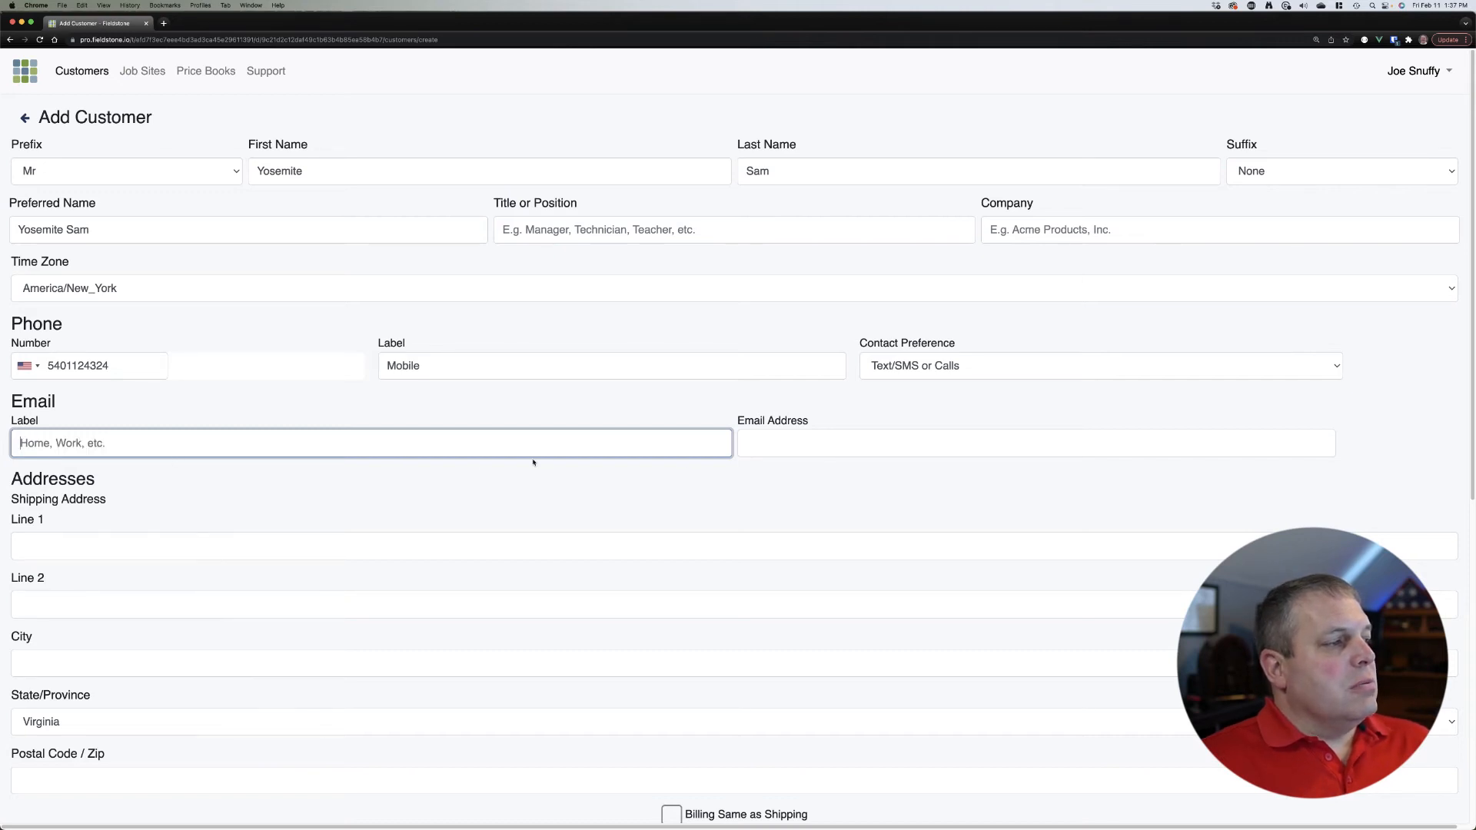
left_click(764, 443)
key("super+v")
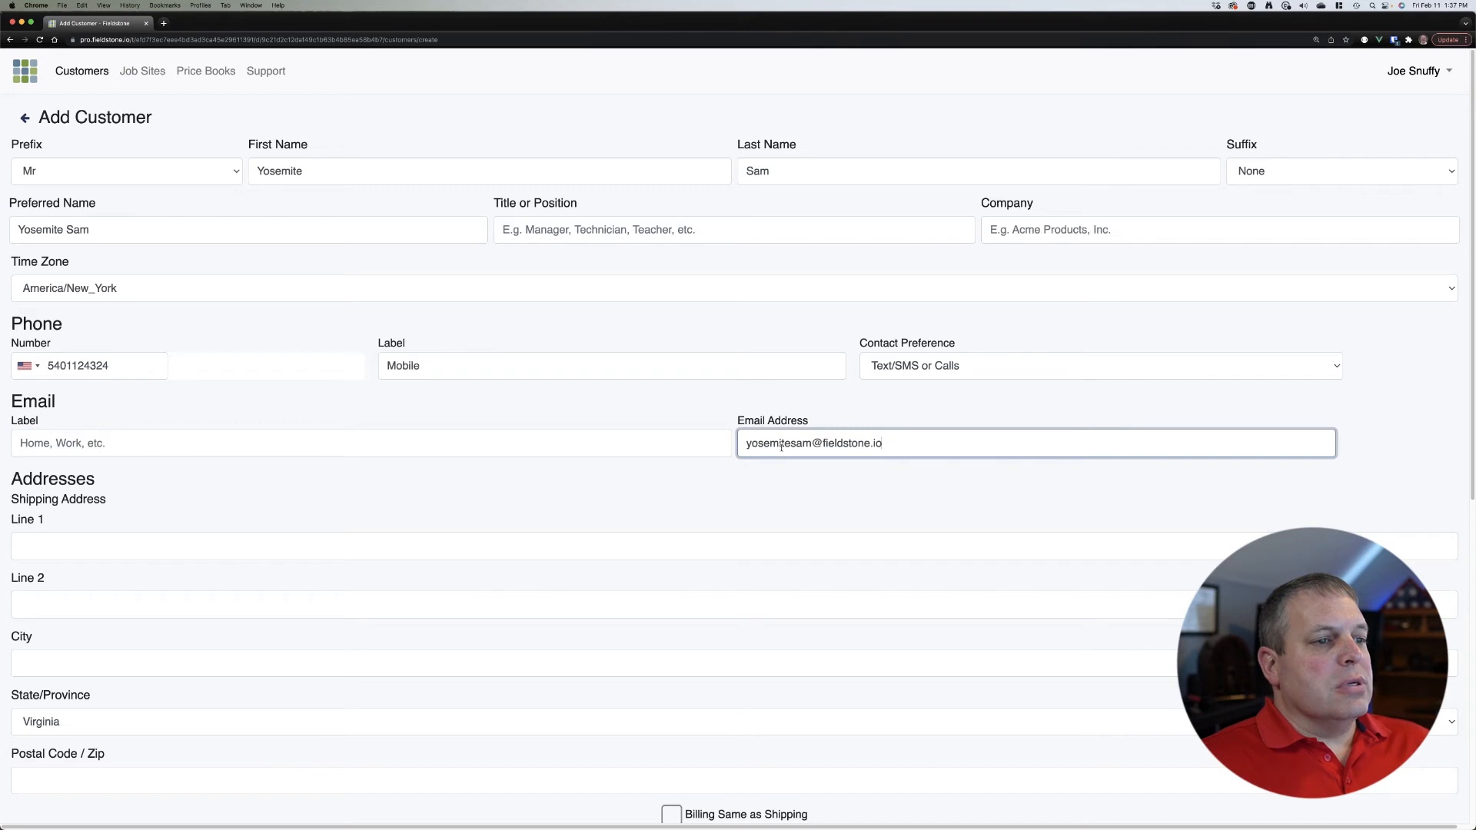
left_click(484, 443)
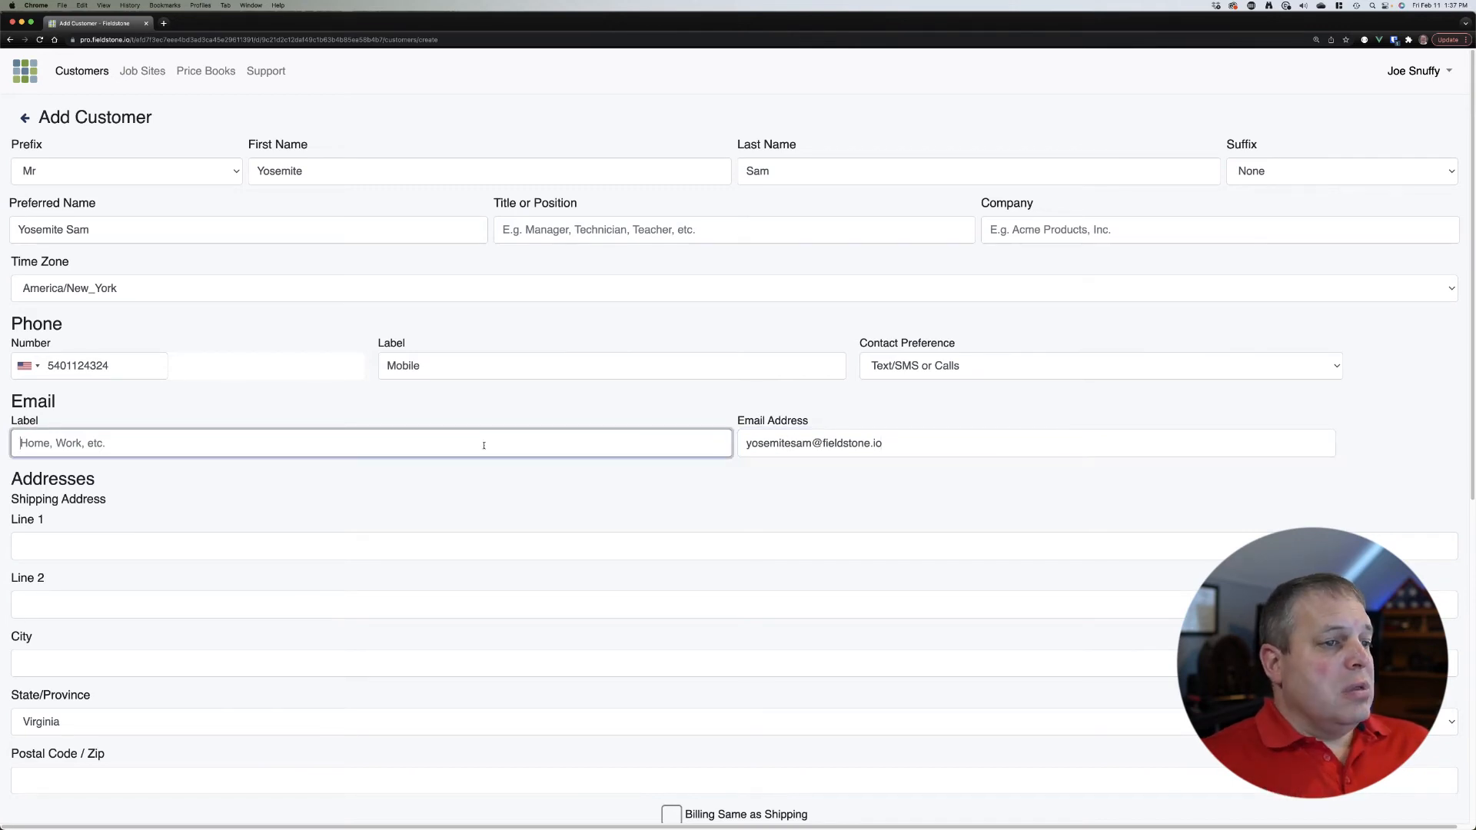
type("Home")
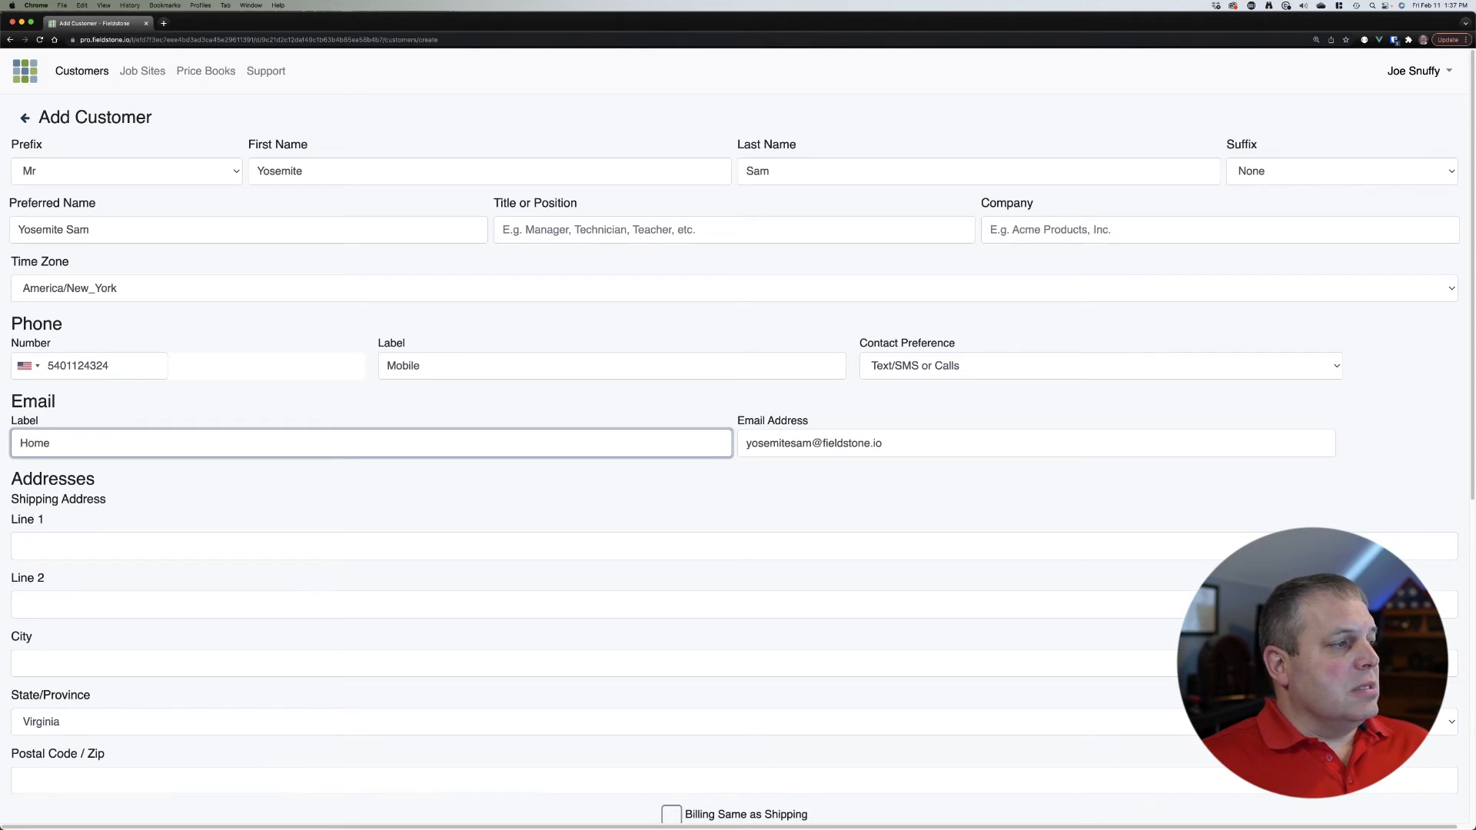
left_click(659, 508)
Step: Enter the shipping street, city and zip code, and tick Billing Same as Shipping
scroll(658, 501, "down", 5)
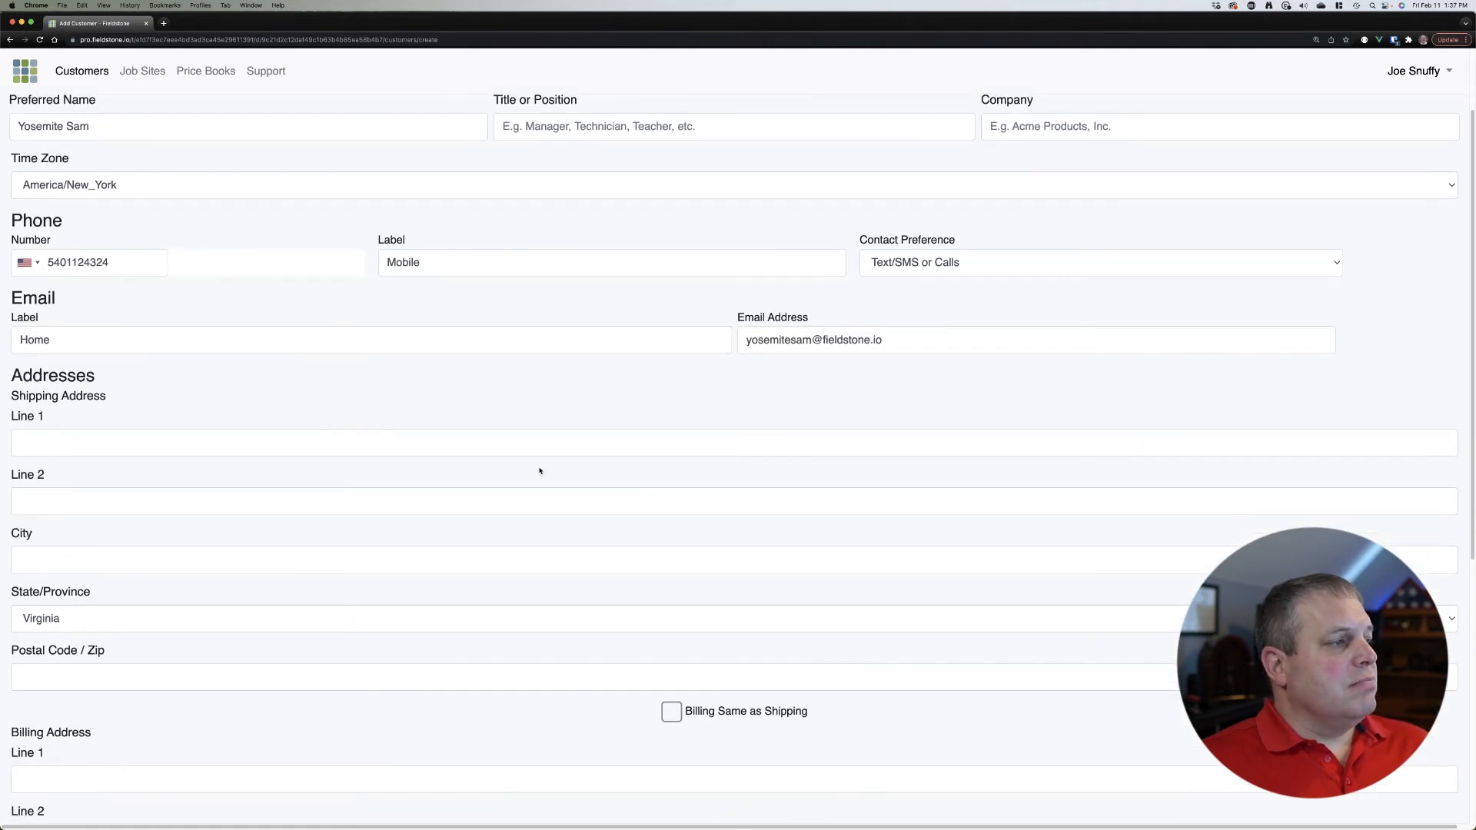
scroll(539, 471, "down", 1)
left_click(387, 303)
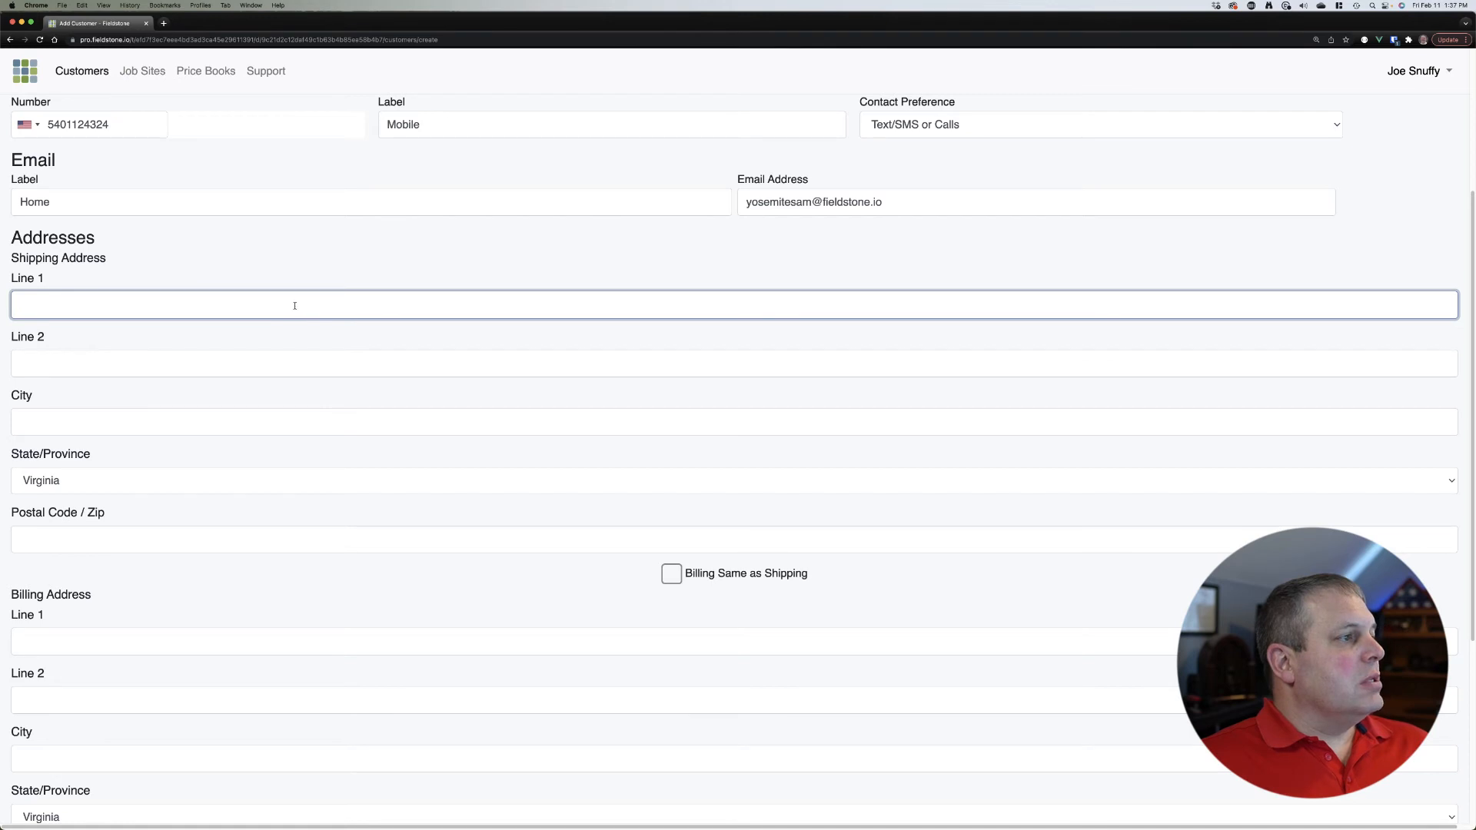
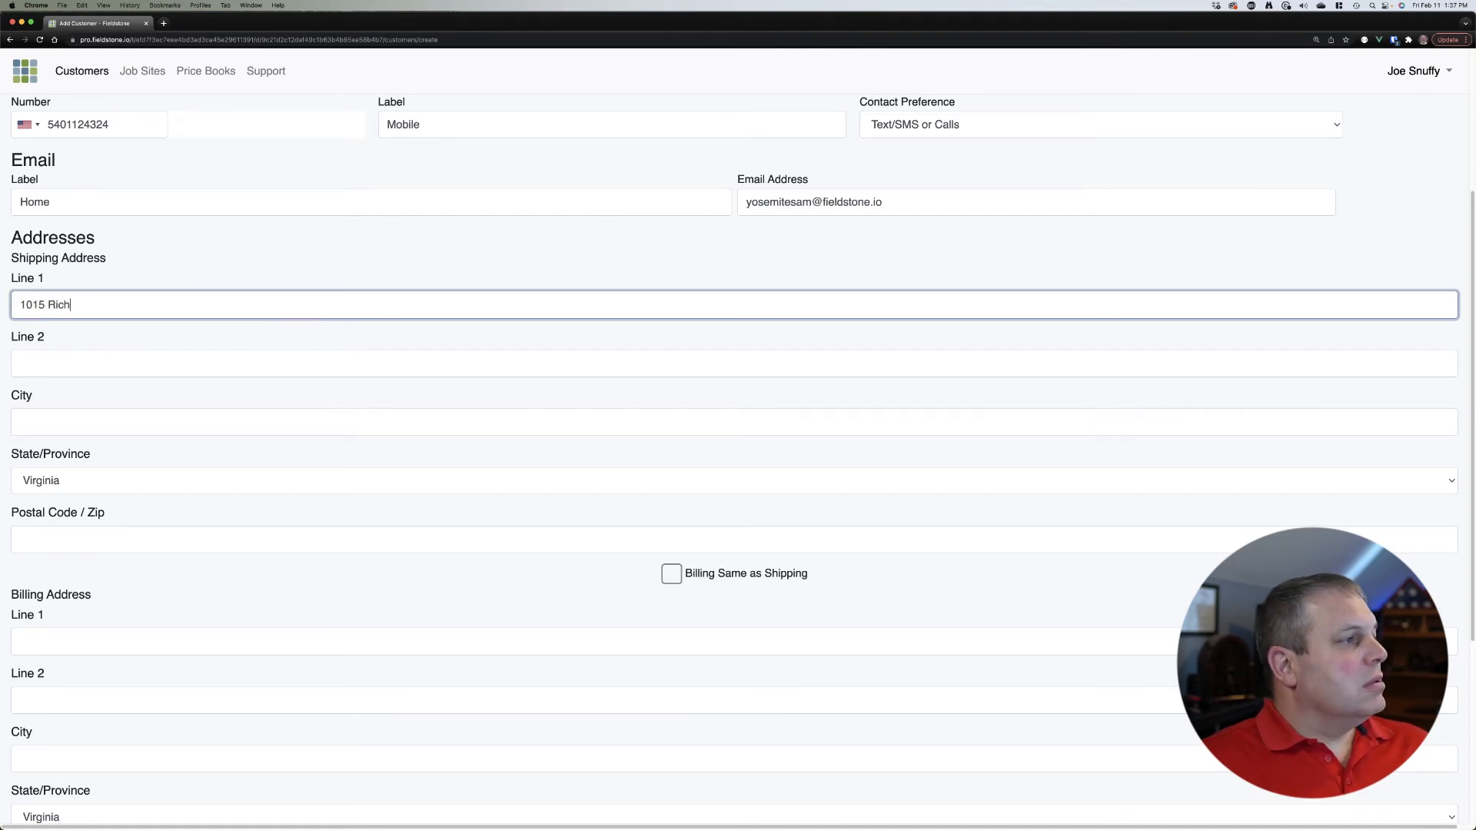
left_click(20, 363)
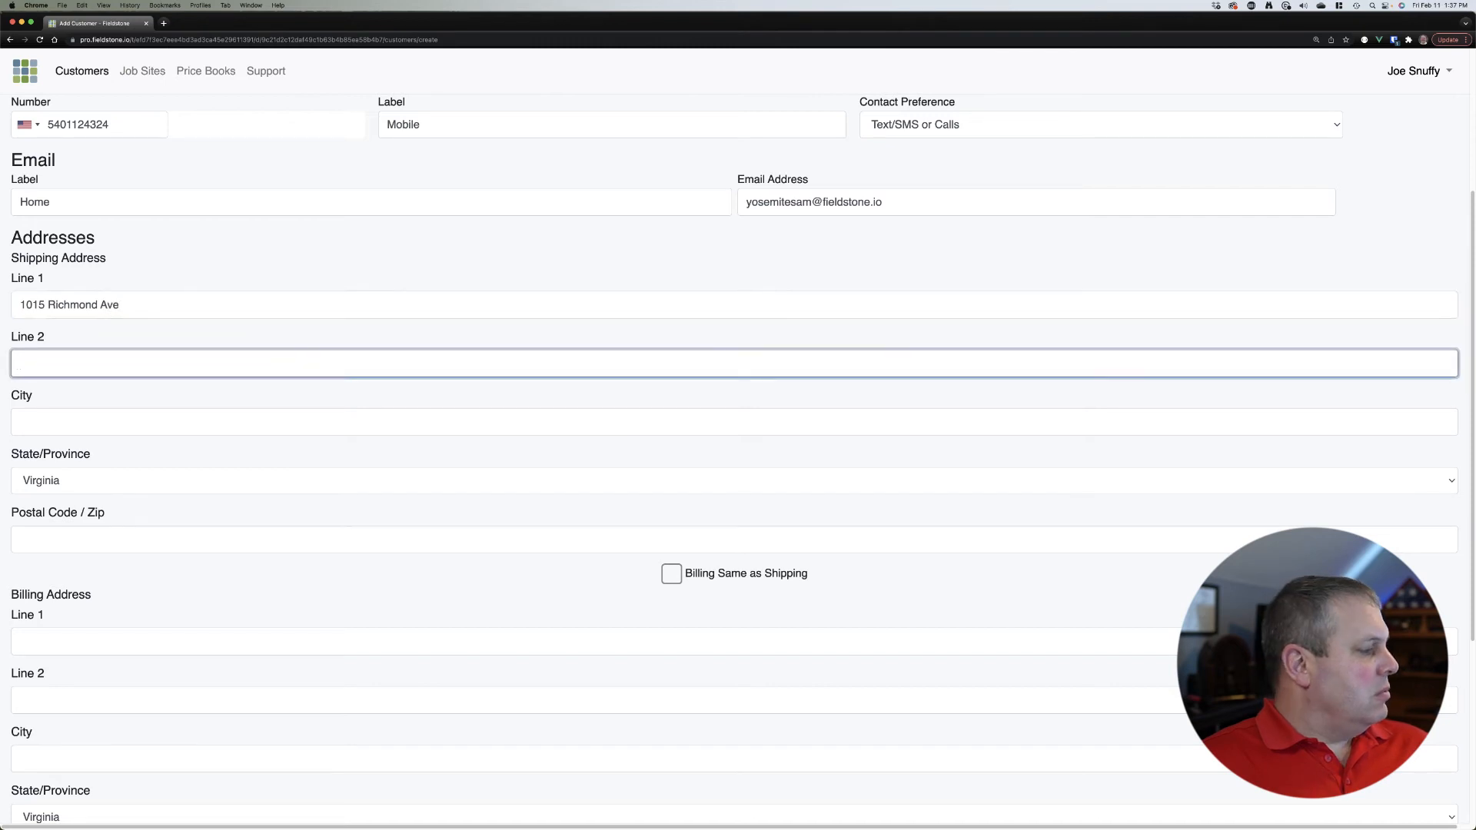
key("Tab")
type("Staunton")
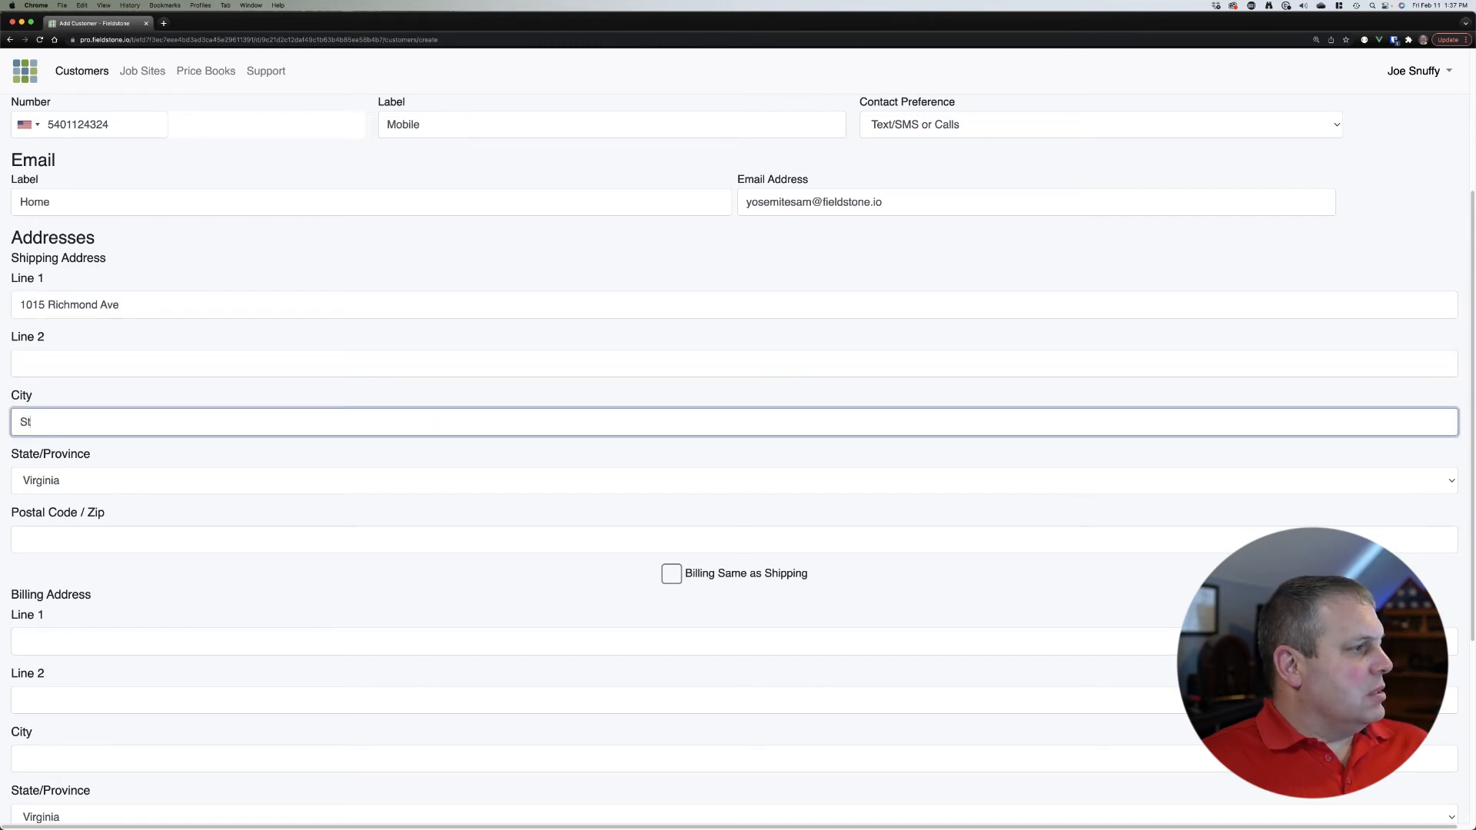
key("Tab")
key("Tab")
type("2")
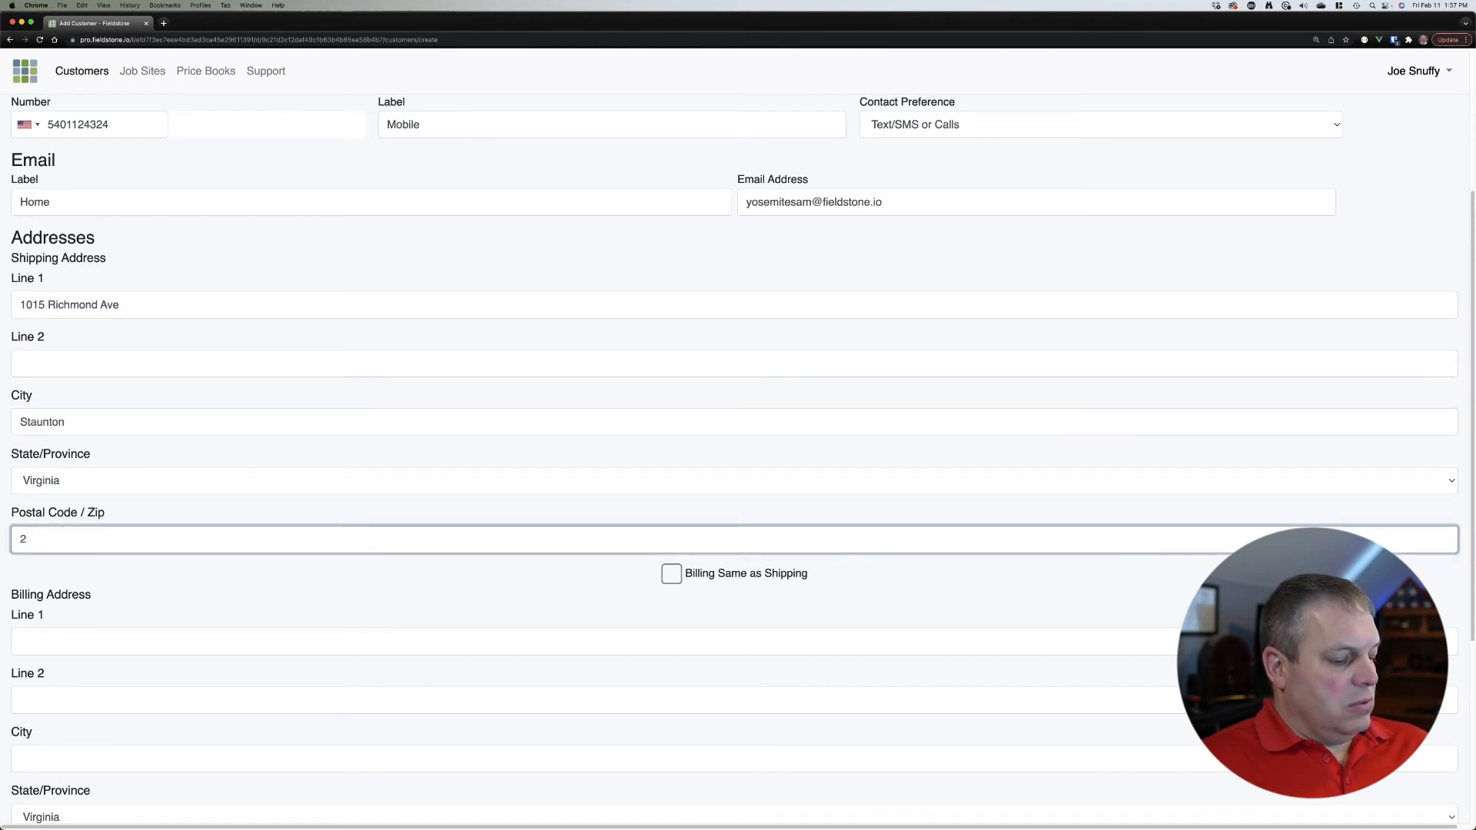
type("4401")
scroll(494, 389, "down", 3)
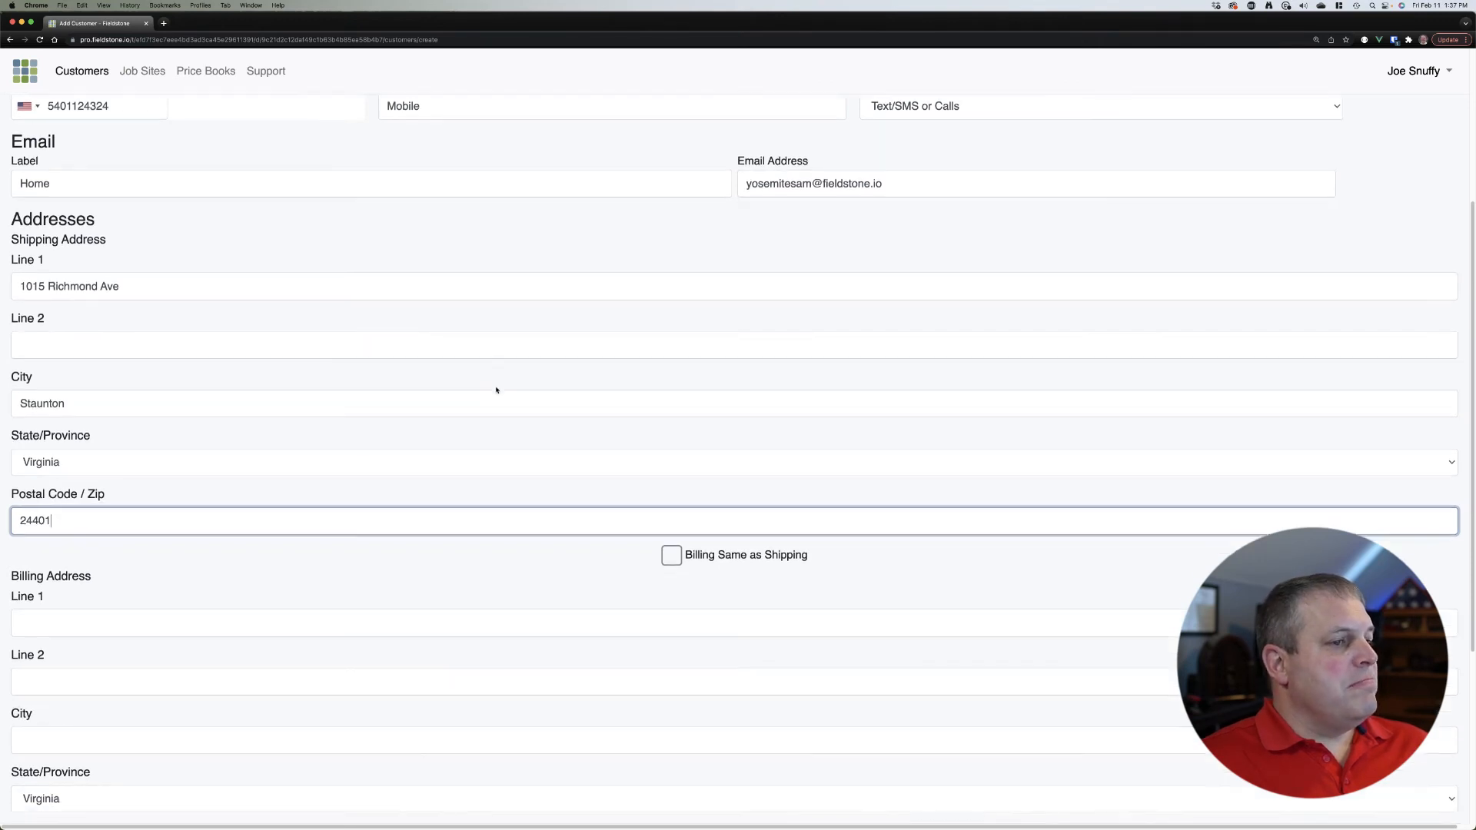
left_click(669, 483)
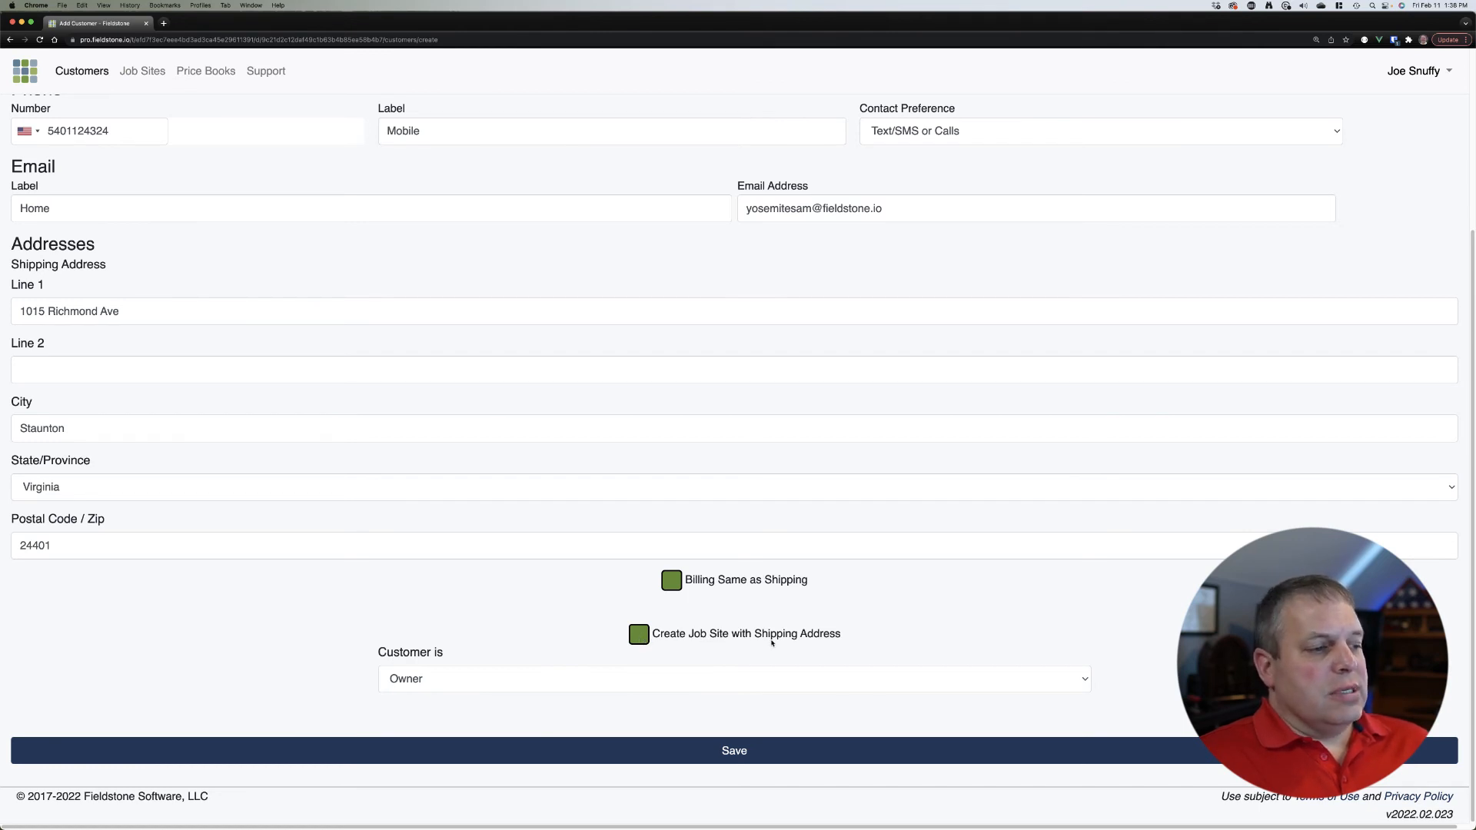
Step: Check the Owner role and toggle Create Job Site with Shipping Address off and back on
left_click(494, 673)
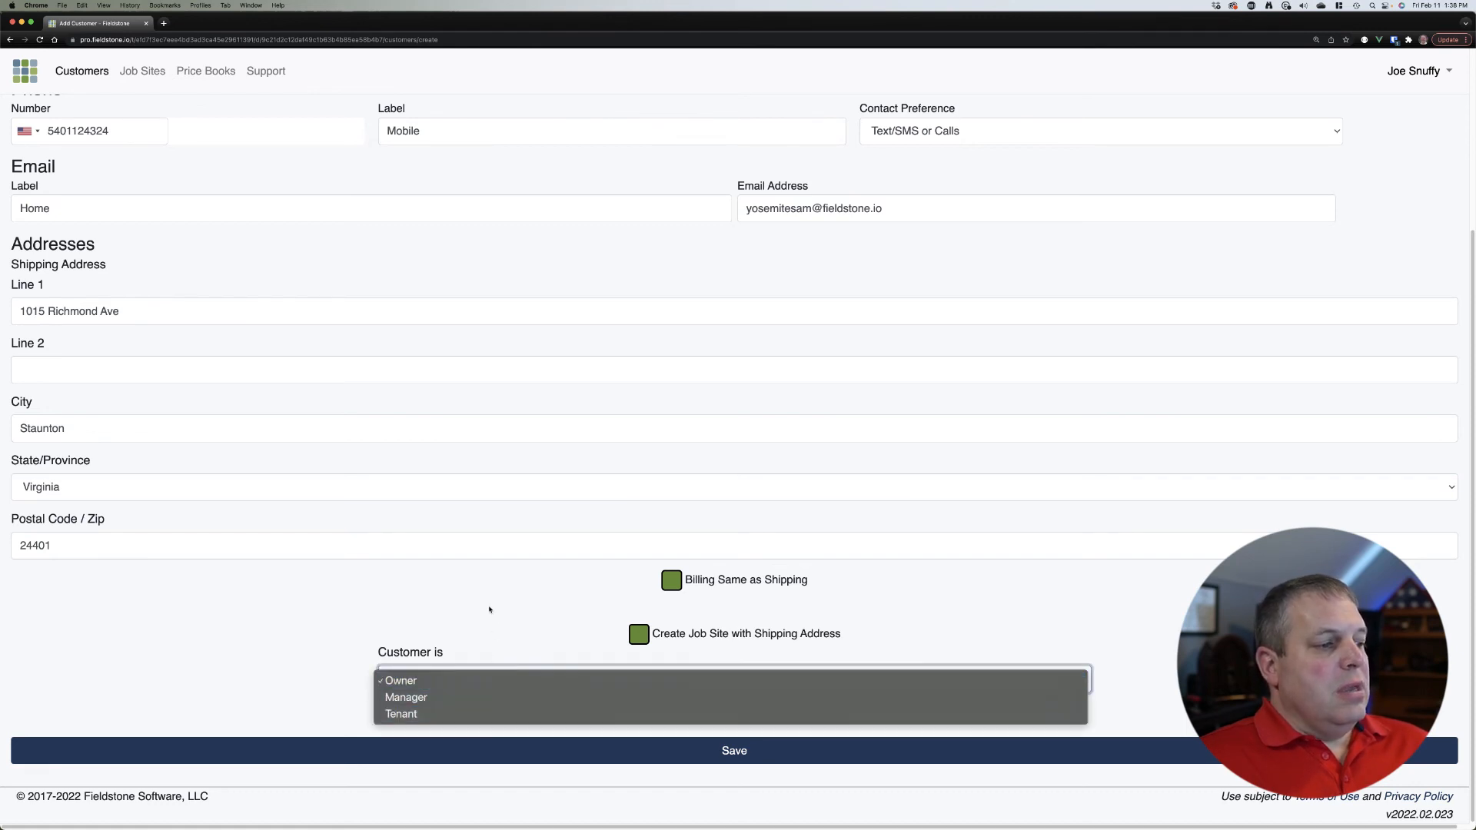
left_click(490, 609)
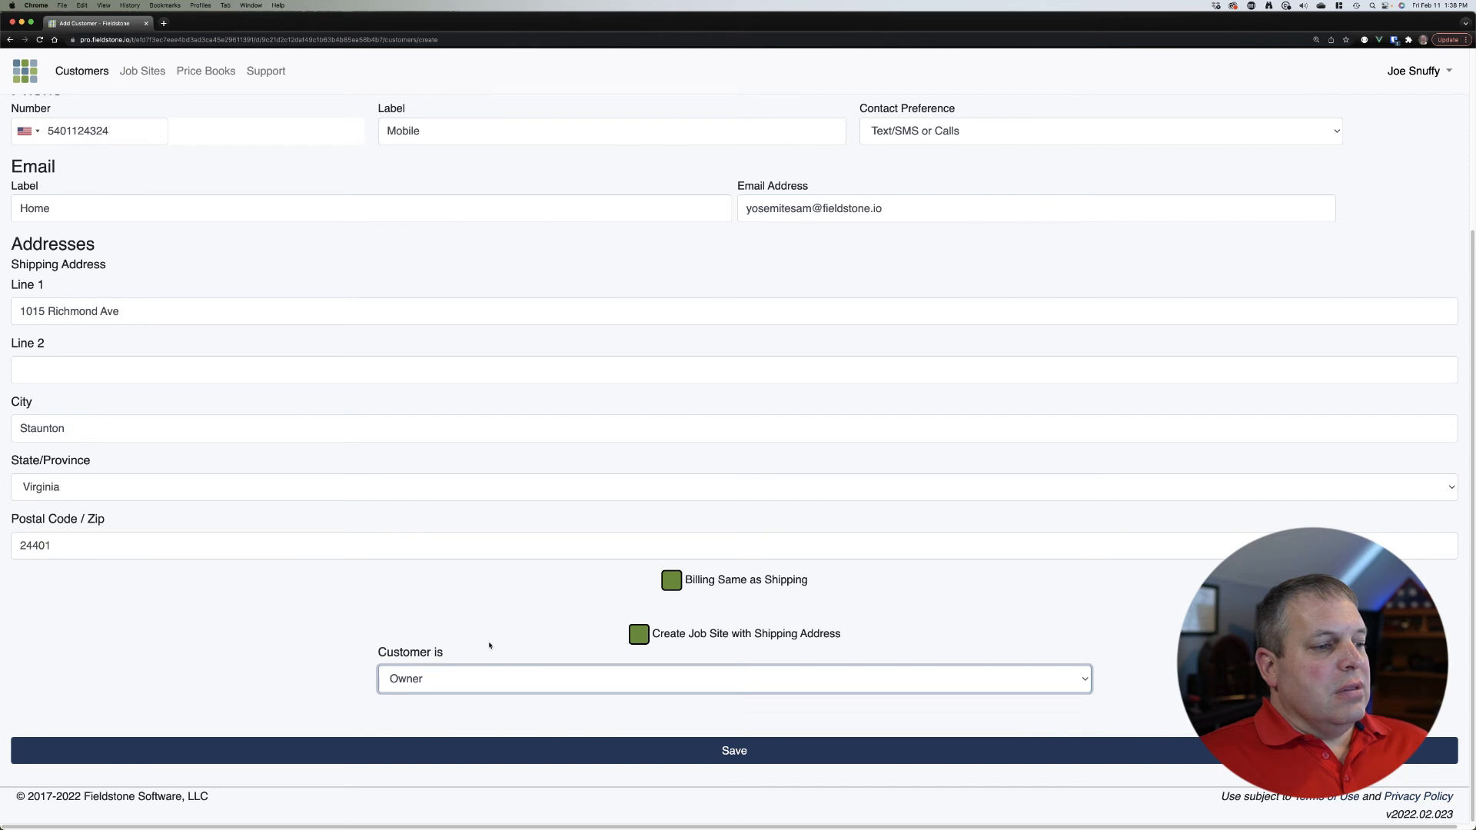
left_click(491, 634)
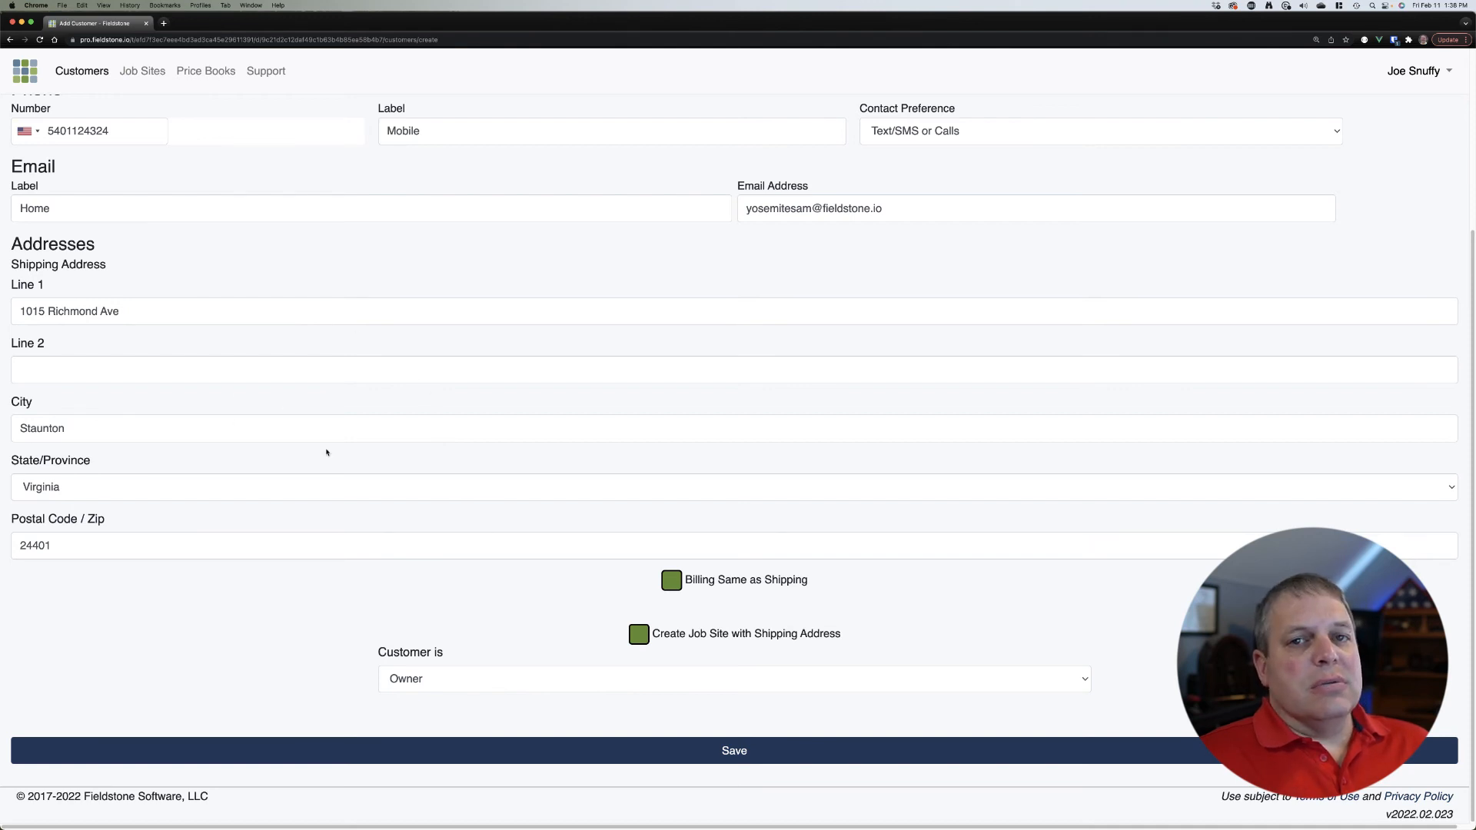
left_click(643, 641)
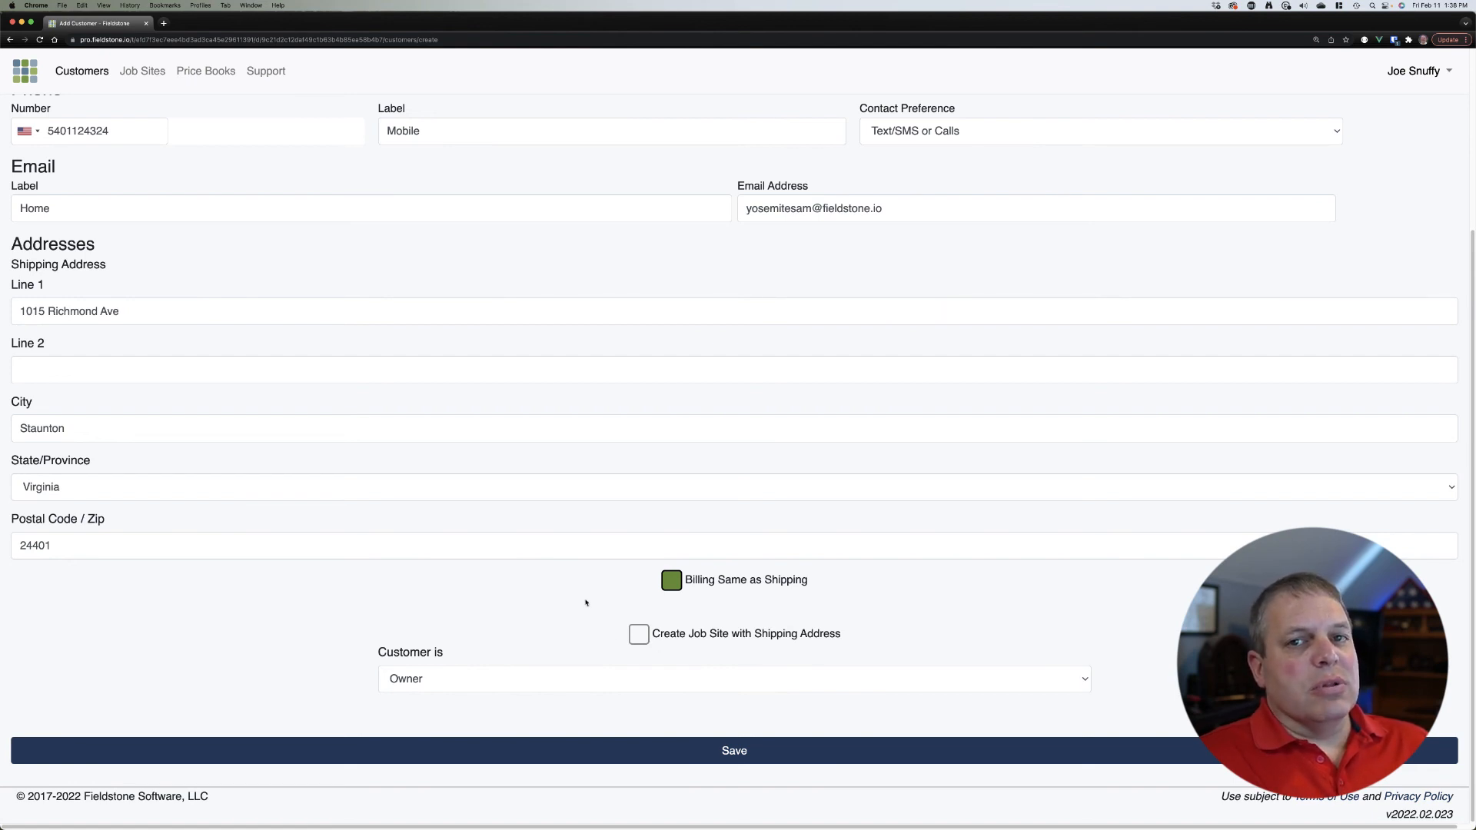
left_click(639, 635)
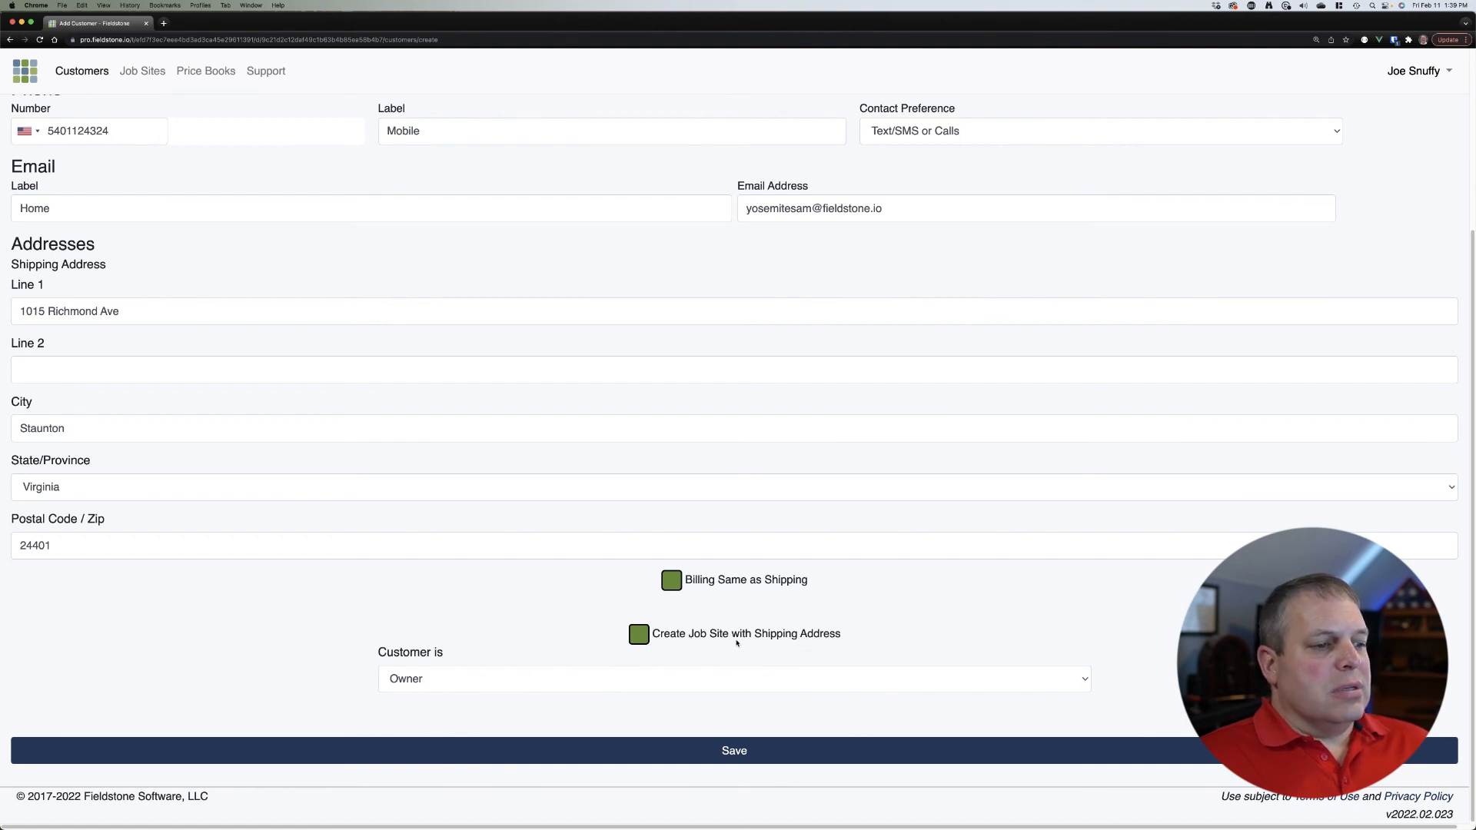
Step: Confirm Customer is Owner and save the new customer record
left_click(449, 687)
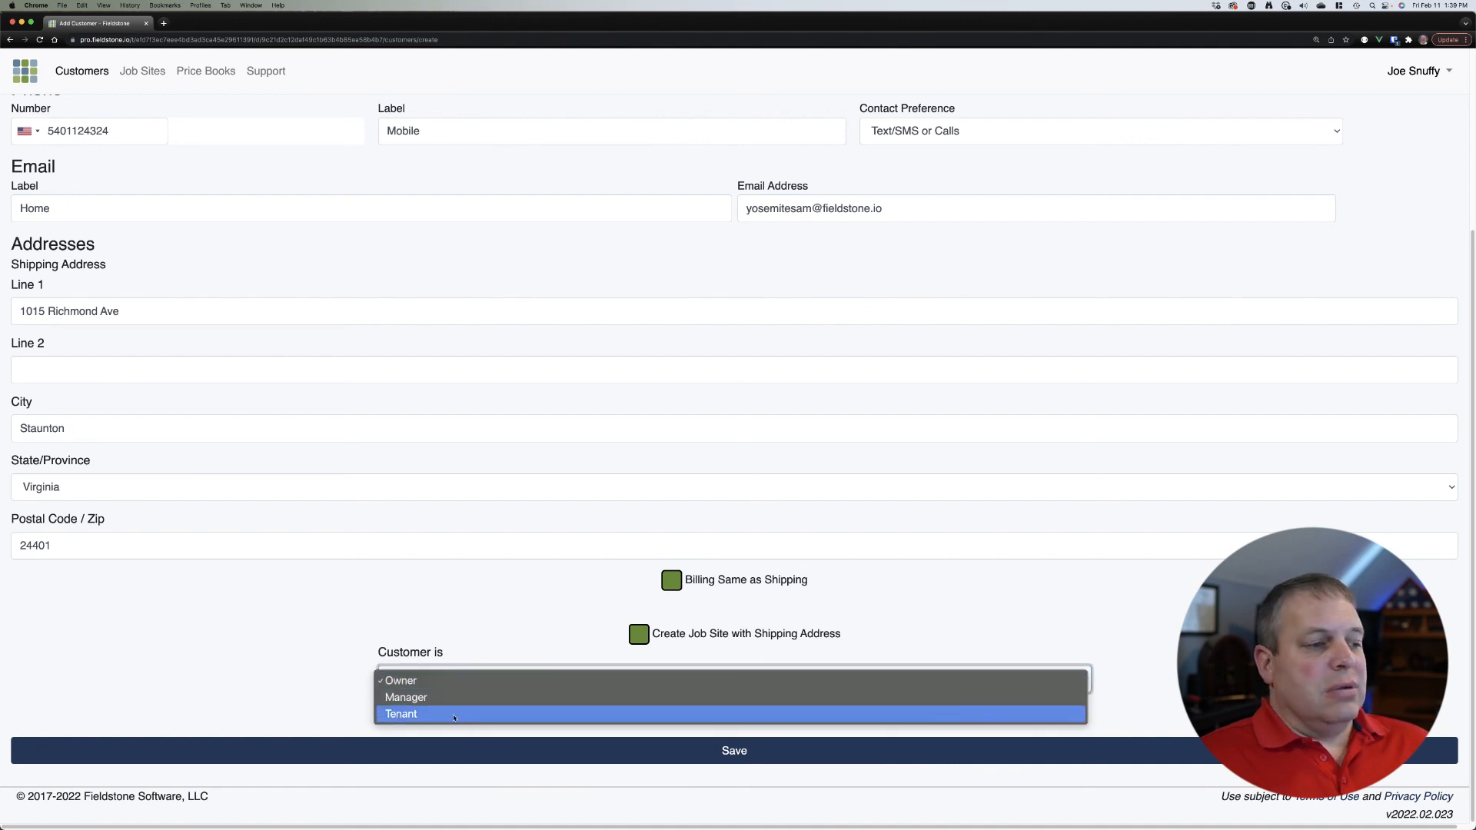
left_click(438, 613)
left_click(461, 673)
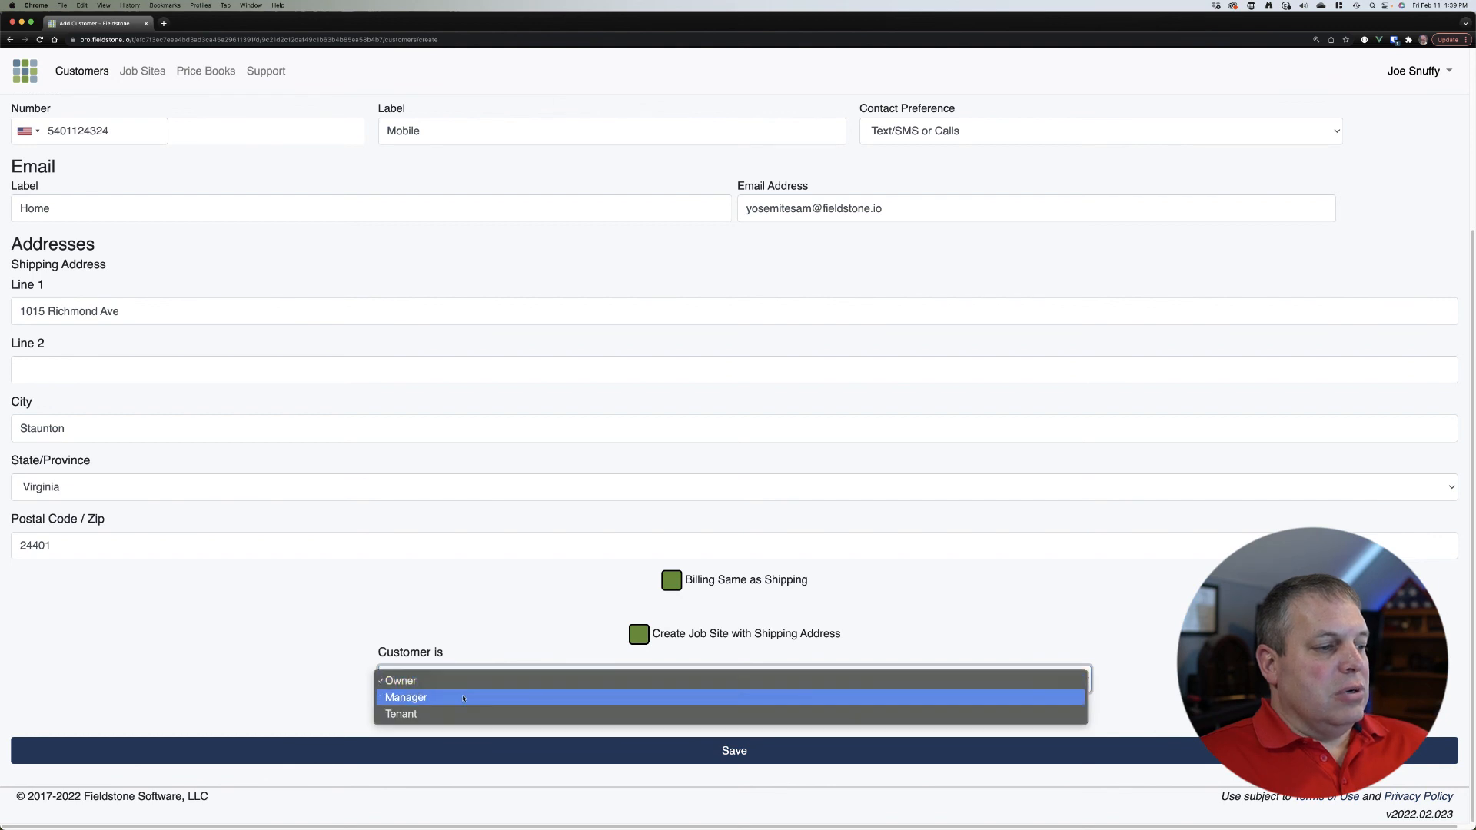
left_click(468, 623)
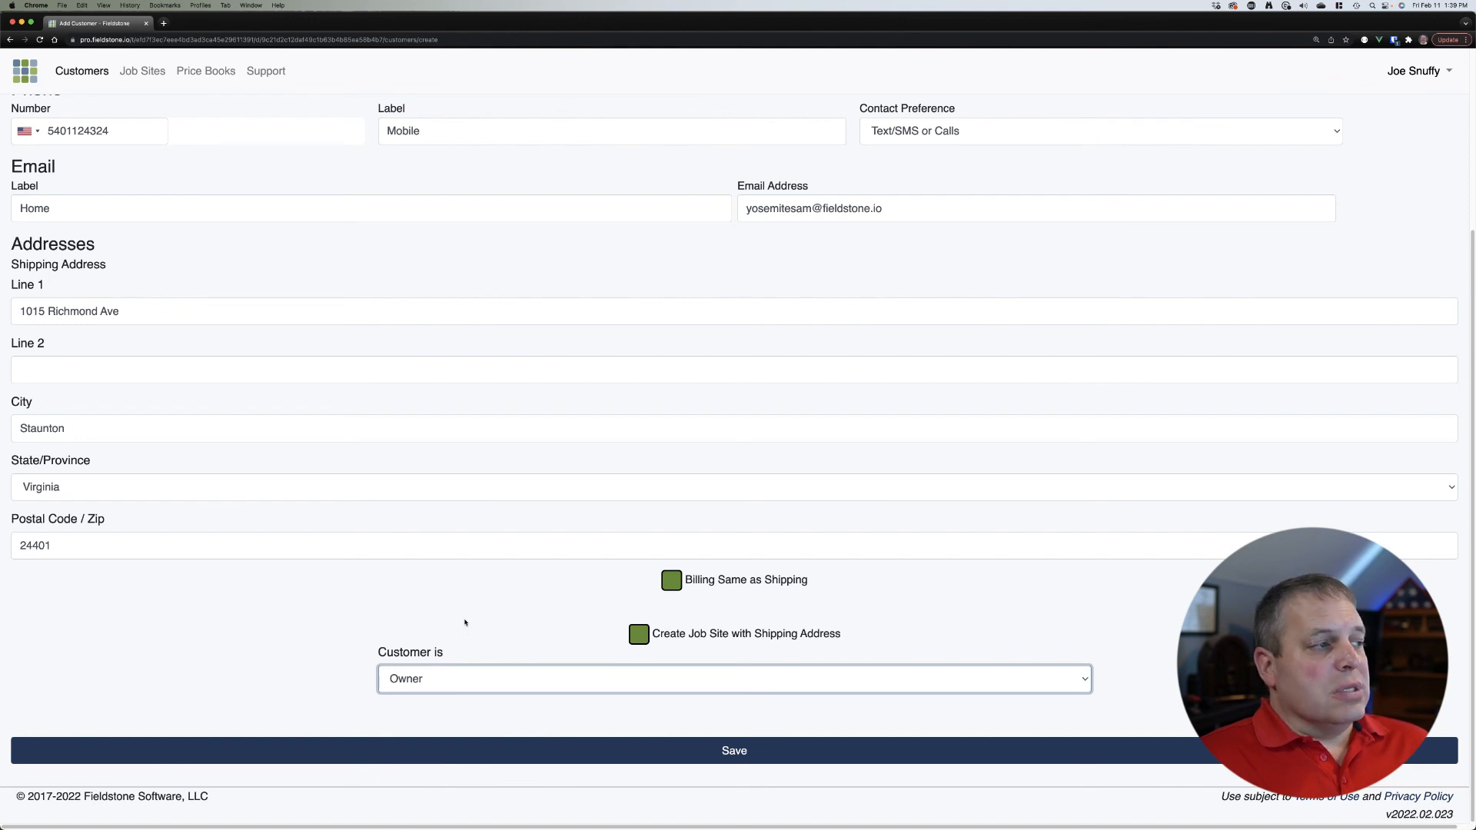
left_click(463, 619)
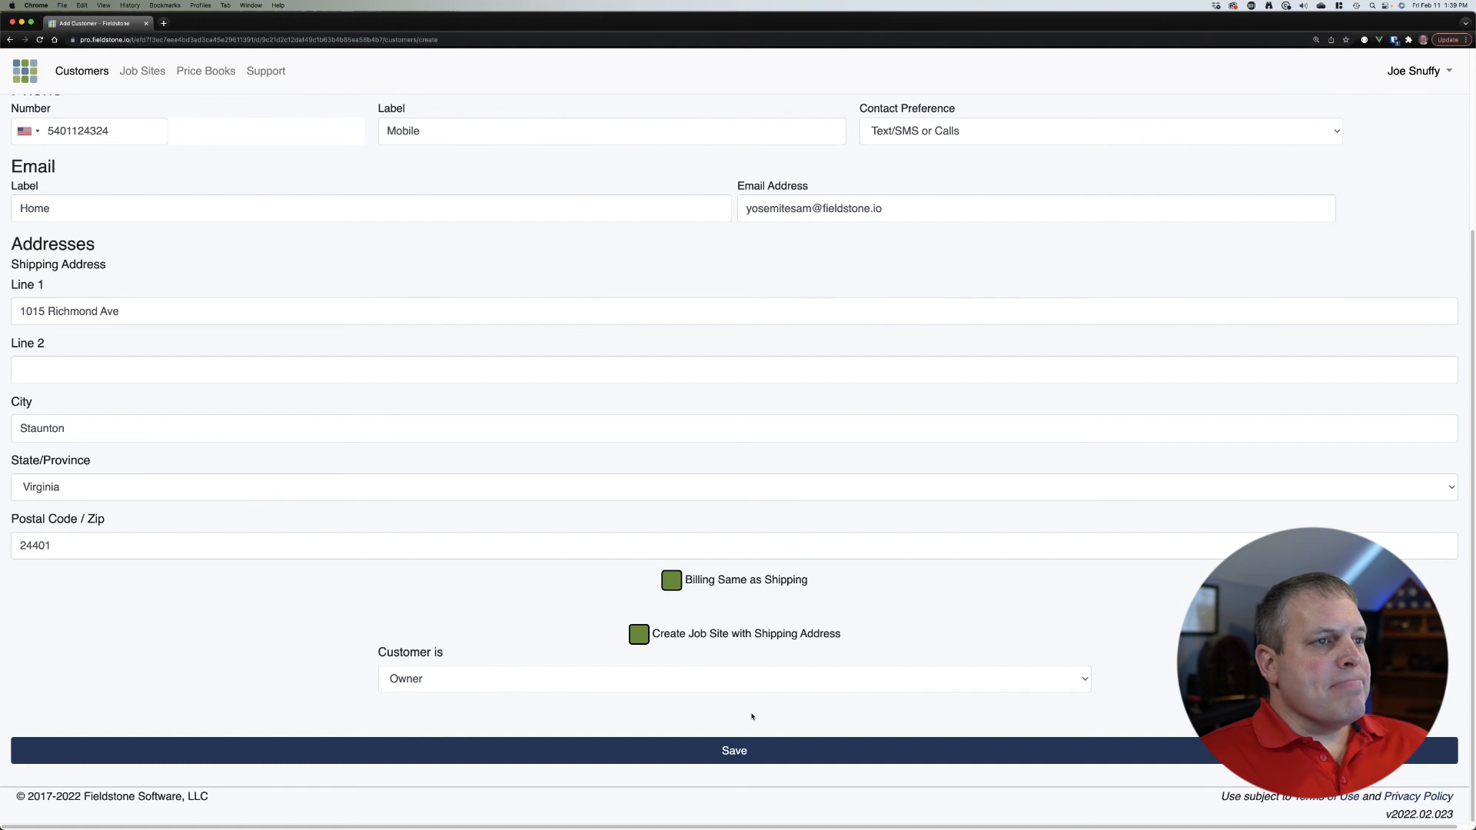
scroll(883, 651, "up", 5)
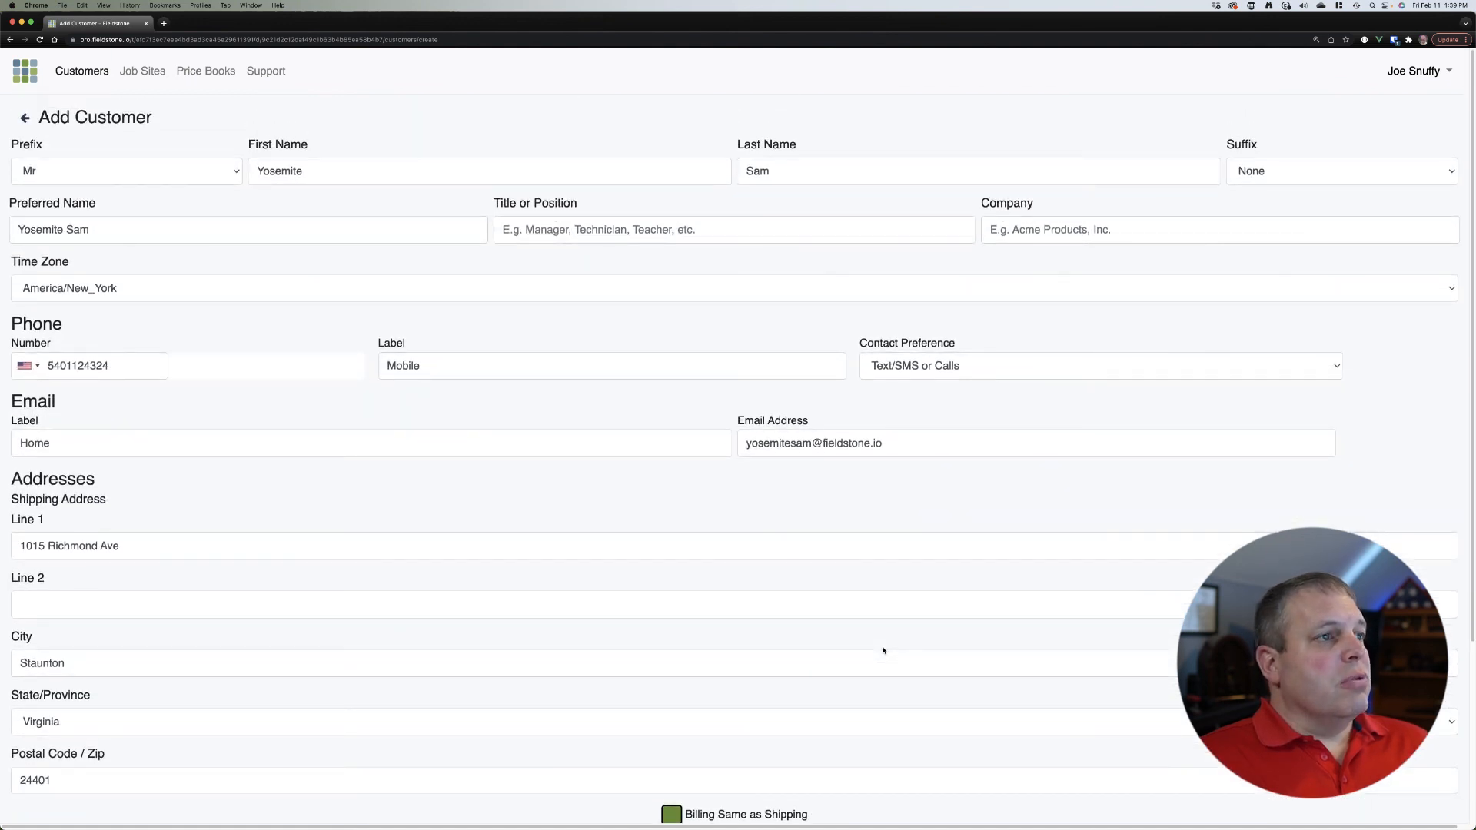
scroll(883, 651, "down", 4)
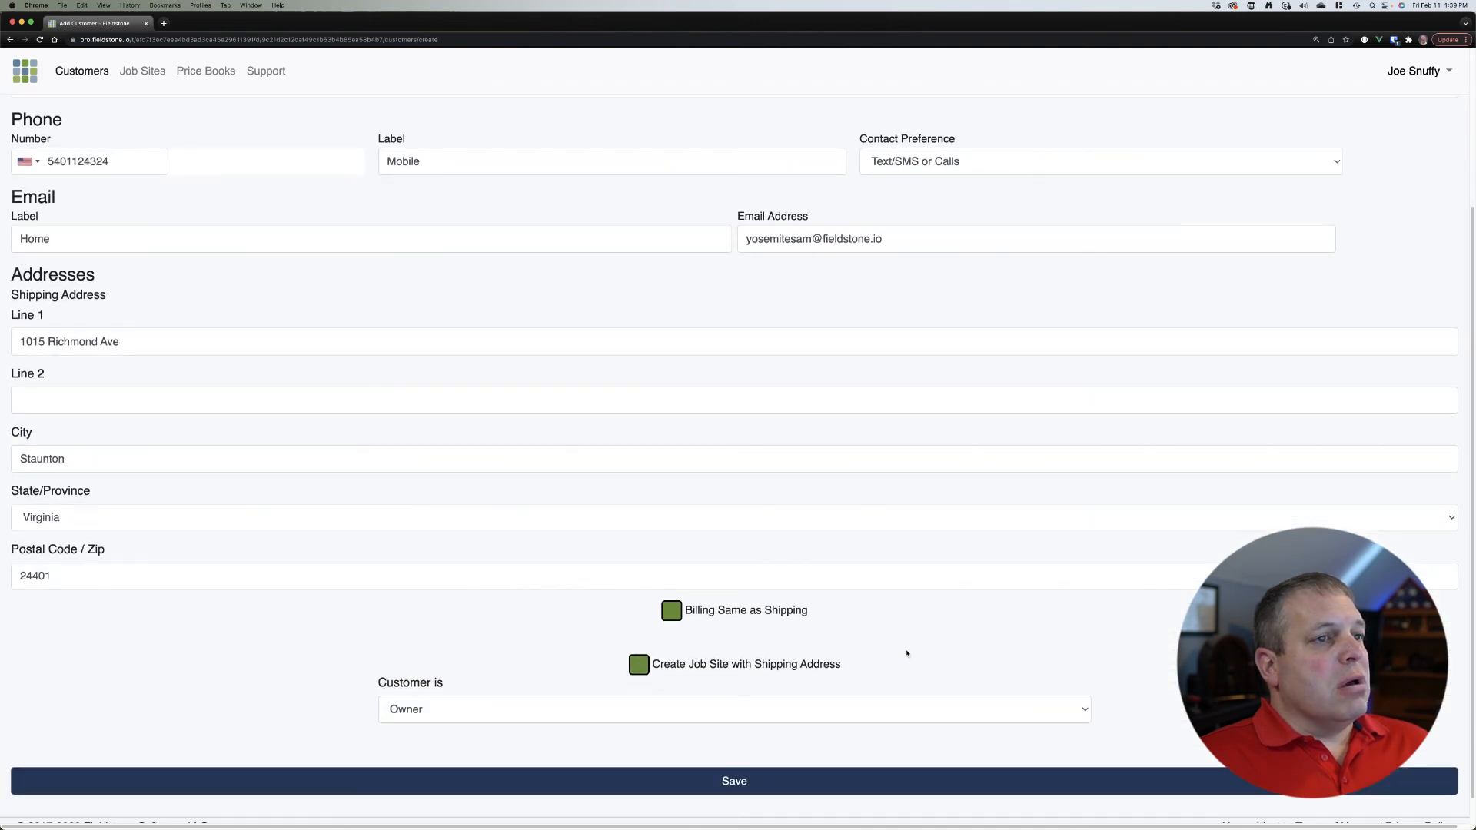
scroll(907, 653, "down", 1)
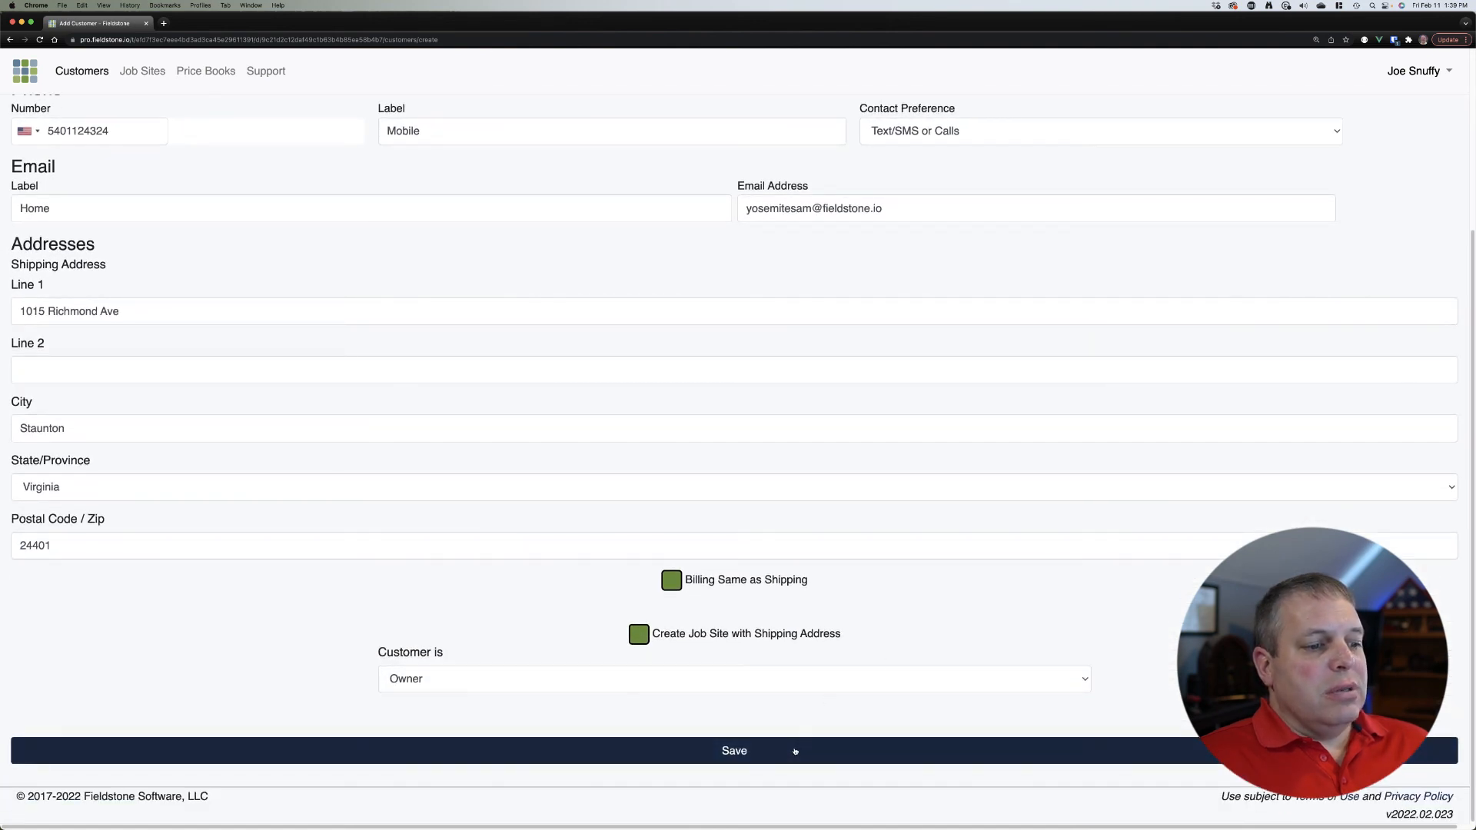
left_click(794, 751)
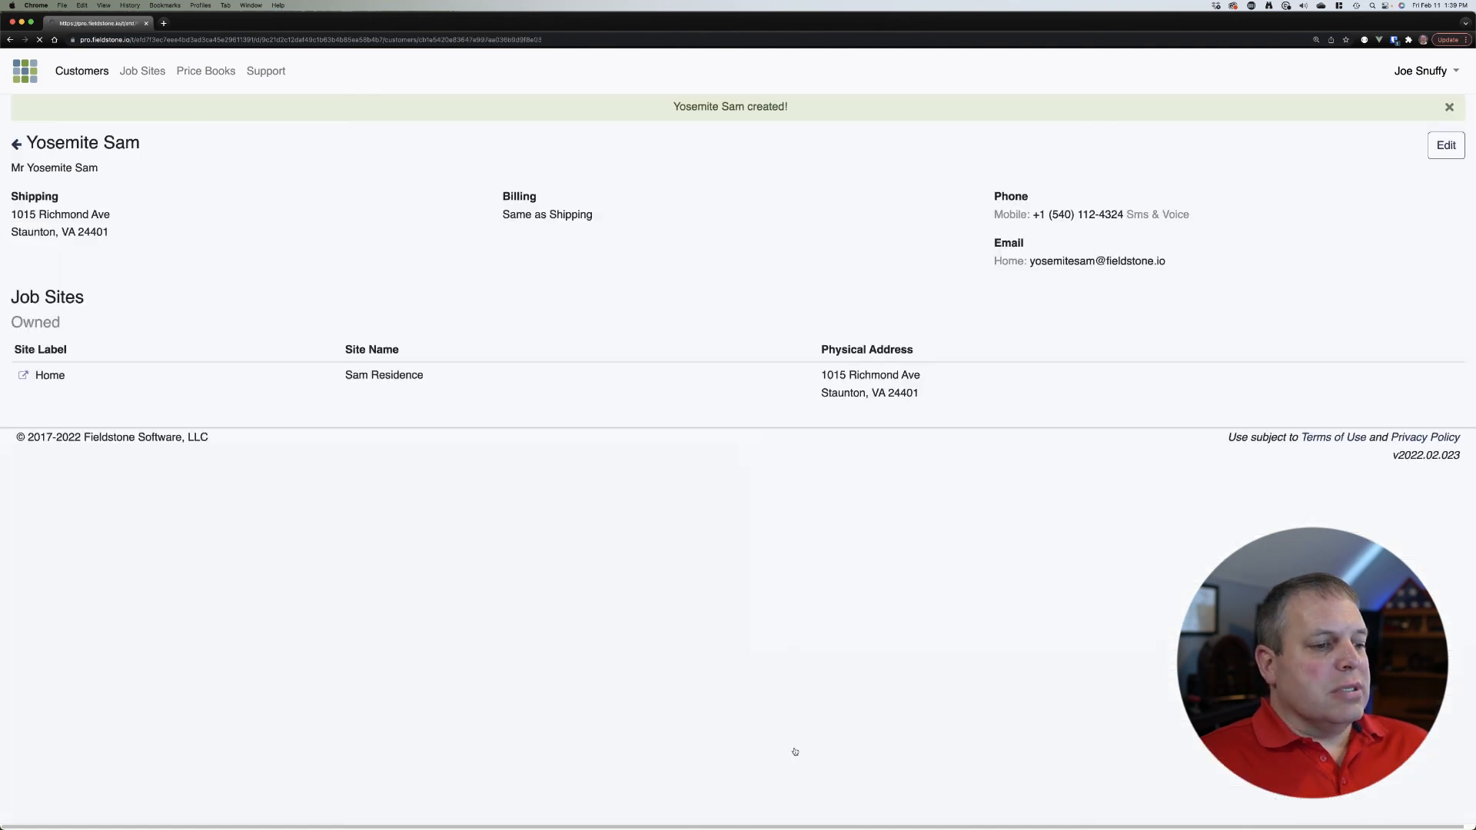